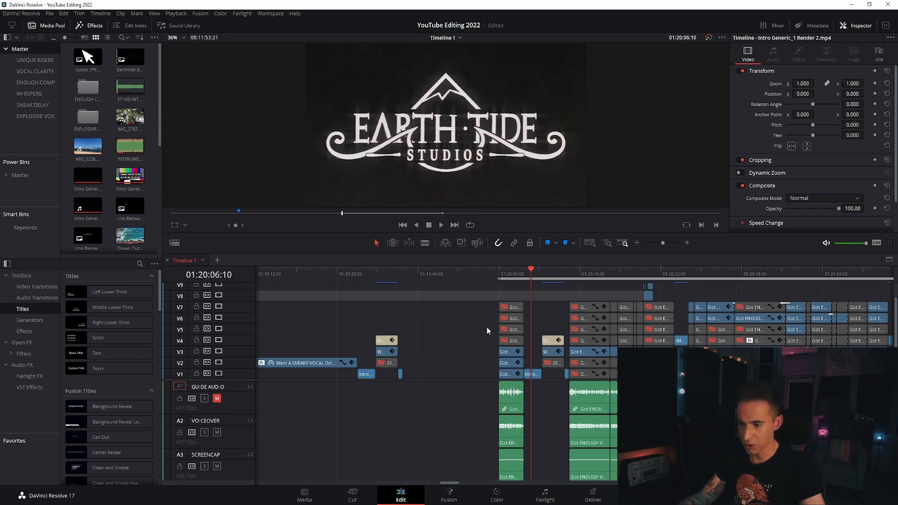
{"action": "scroll", "coordinate": [540, 405], "scroll_direction": "down", "scroll_amount": 3}
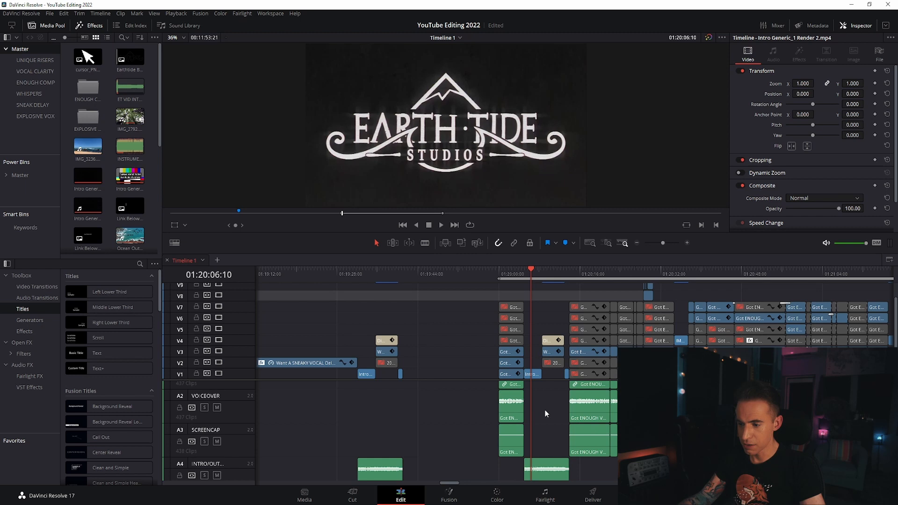
{"action": "scroll", "coordinate": [544, 414], "scroll_direction": "up", "scroll_amount": 3}
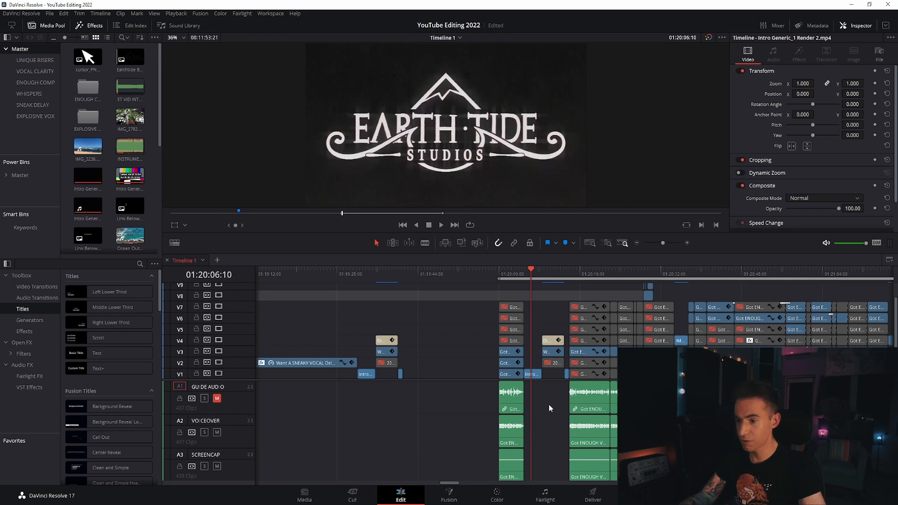
{"action": "scroll", "coordinate": [543, 387], "scroll_direction": "down", "scroll_amount": 5}
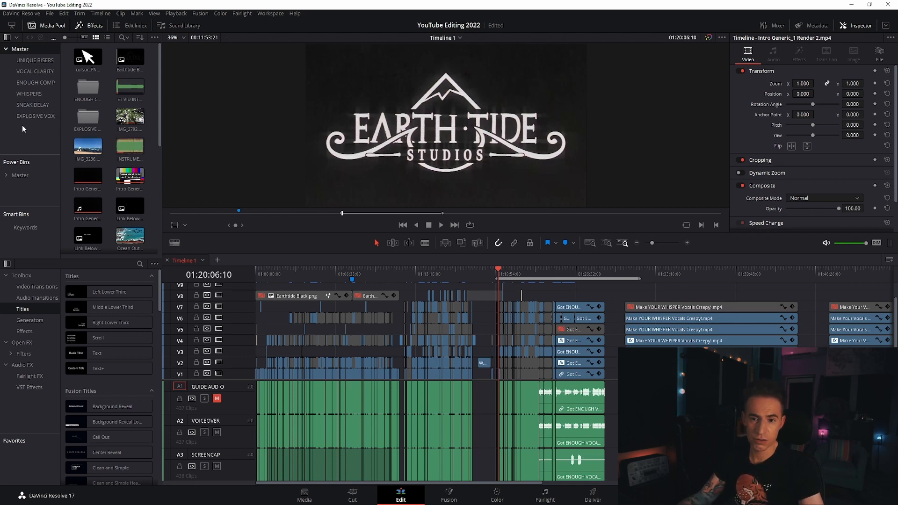
Create a new media pool bin with a name starting "VIDEO EDITIN" below EXPLOSIVE VOX and open it
{"action": "right_click", "coordinate": [33, 132]}
{"action": "right_click", "coordinate": [37, 132]}
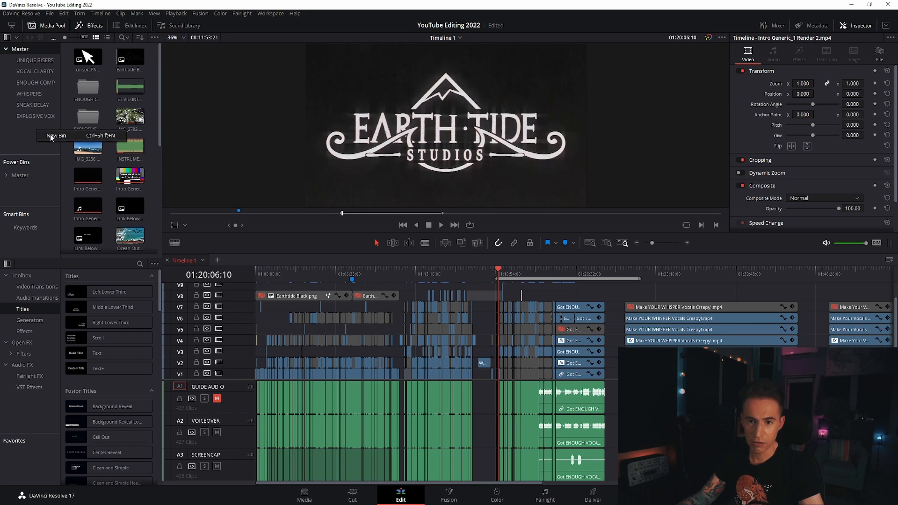
{"action": "left_click", "coordinate": [51, 136]}
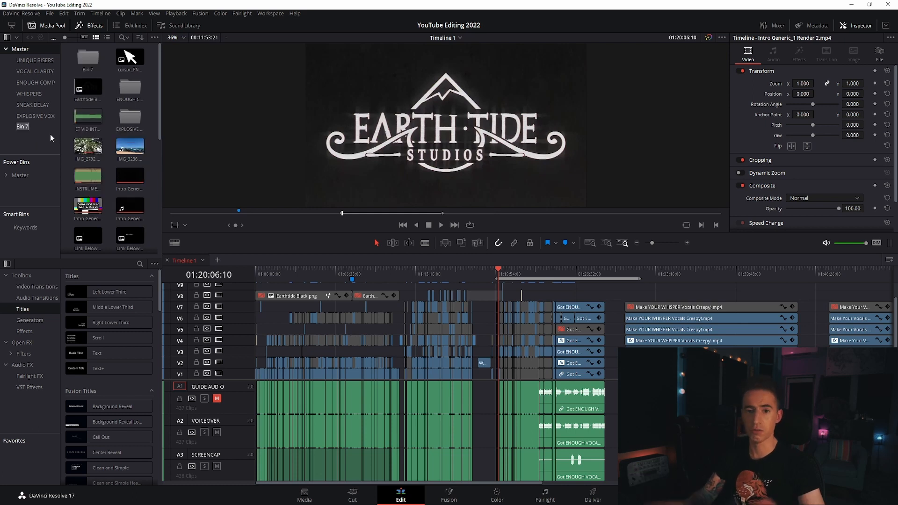
{"action": "type", "text": "VIDEO EDITIN..."}
{"action": "key", "text": "Return"}
{"action": "left_click", "coordinate": [49, 131]}
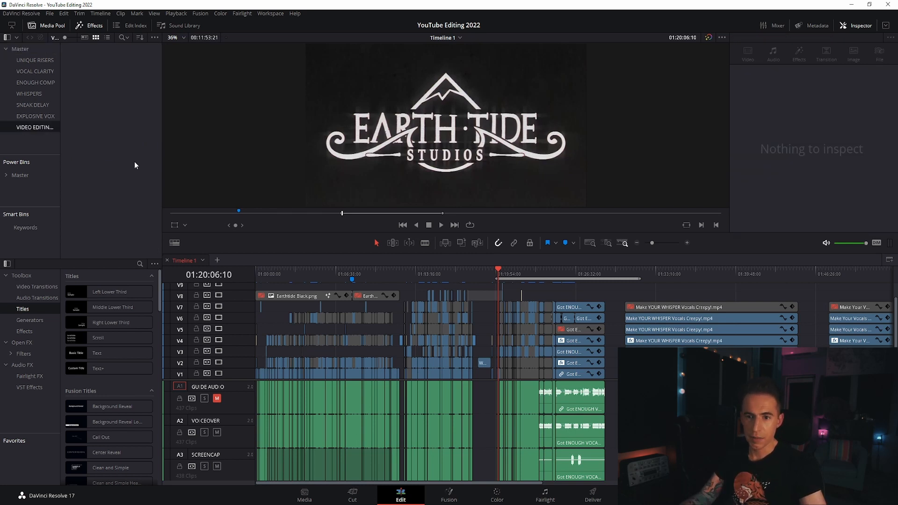
Import the "Make Your Vocals EXPLOSIVE!" video from its folder under YOUTUBE VIDEOS, NEW VIDEOS - MENTORING PUSH, into the new bin
{"action": "right_click", "coordinate": [111, 119]}
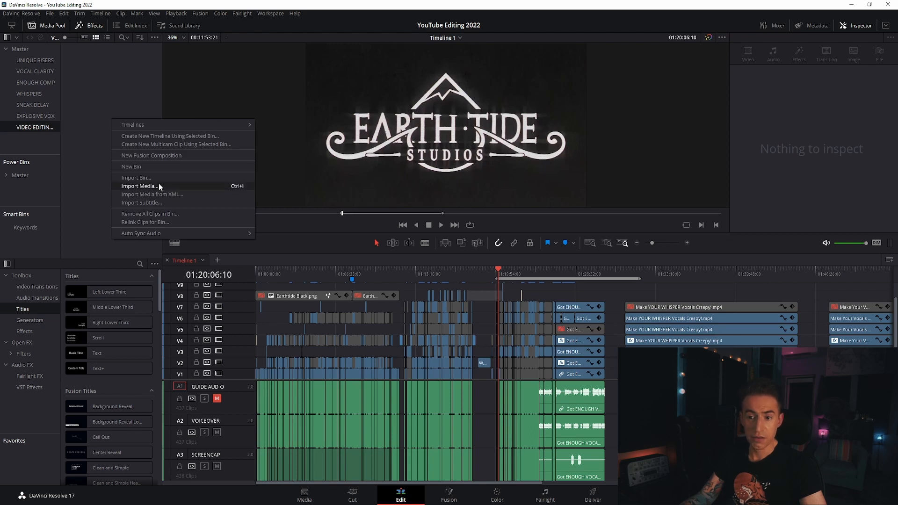
{"action": "left_click", "coordinate": [141, 186]}
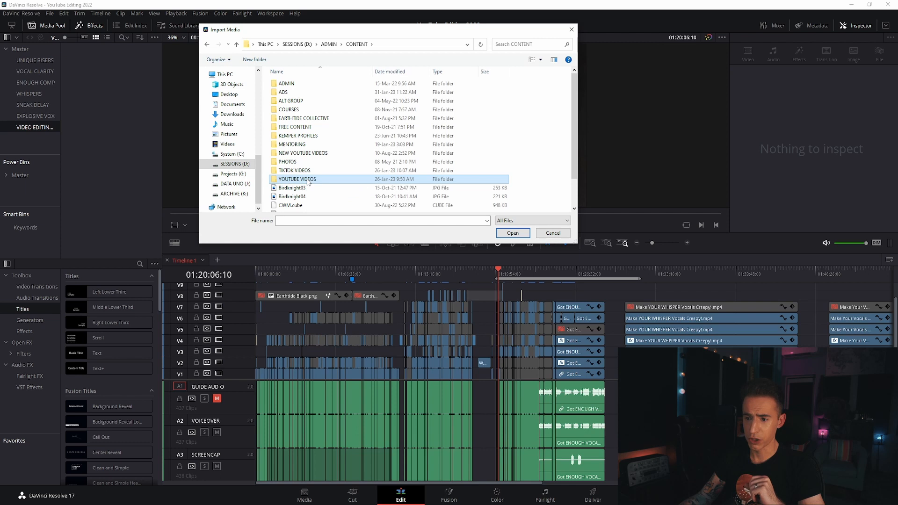
{"action": "double_click", "coordinate": [311, 180]}
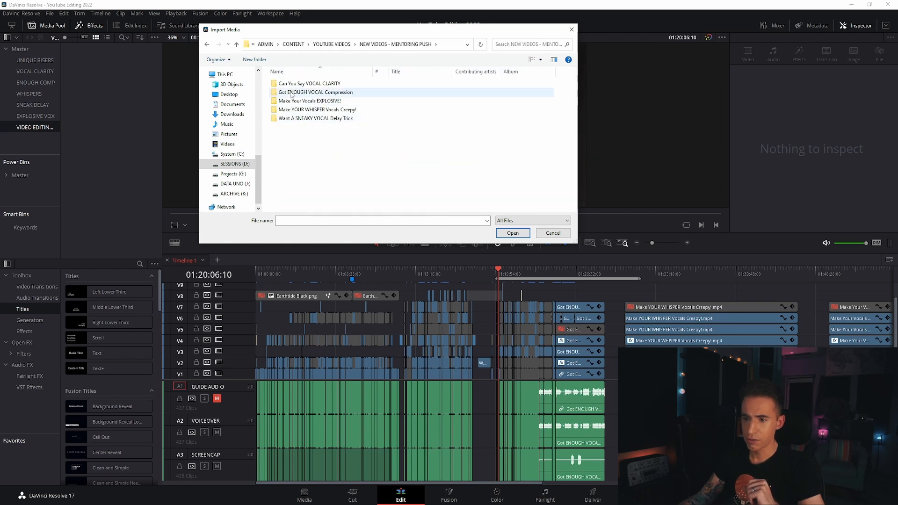
{"action": "left_click", "coordinate": [295, 103]}
{"action": "double_click", "coordinate": [295, 102]}
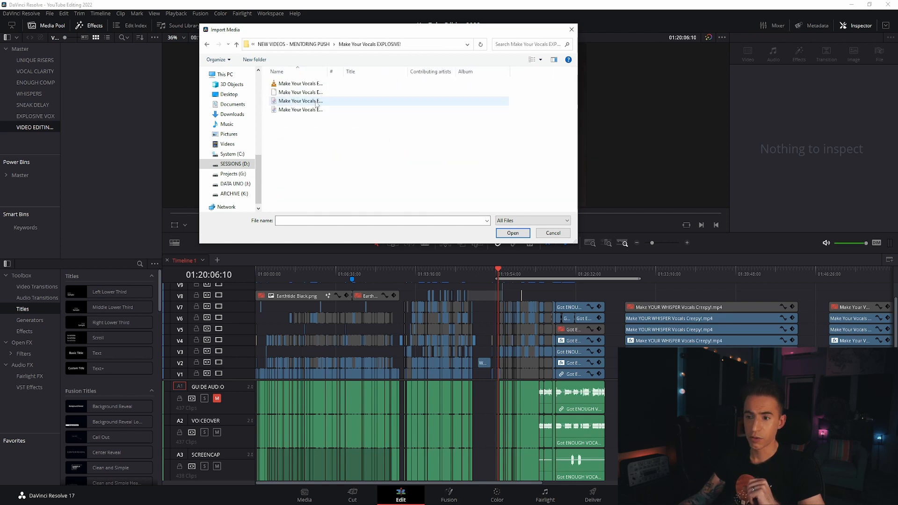
{"action": "double_click", "coordinate": [329, 70]}
{"action": "left_click", "coordinate": [322, 84]}
{"action": "left_click", "coordinate": [512, 233]}
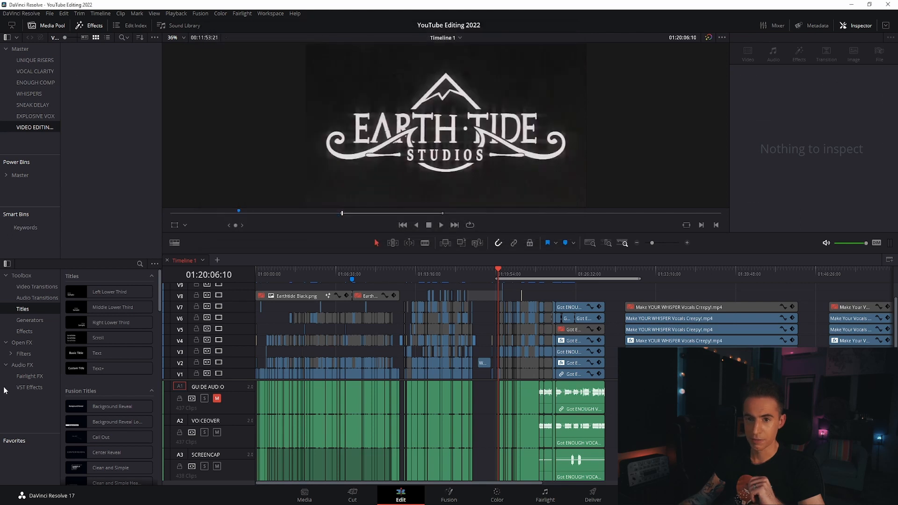
{"action": "left_click", "coordinate": [88, 70]}
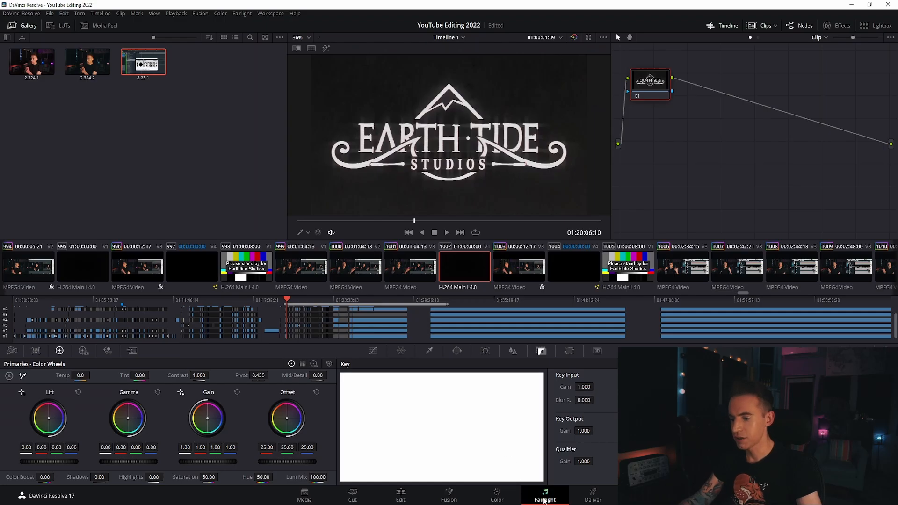
Examine the VST effects and the SCREENCAP and VOICEOVER clips on the Fairlight page, and return to the Edit page
{"action": "left_click", "coordinate": [545, 500]}
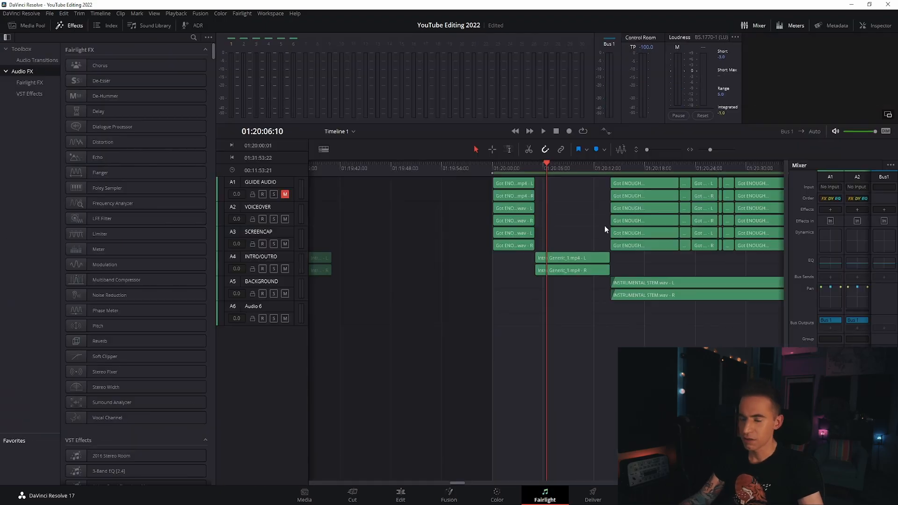
{"action": "left_click", "coordinate": [517, 245]}
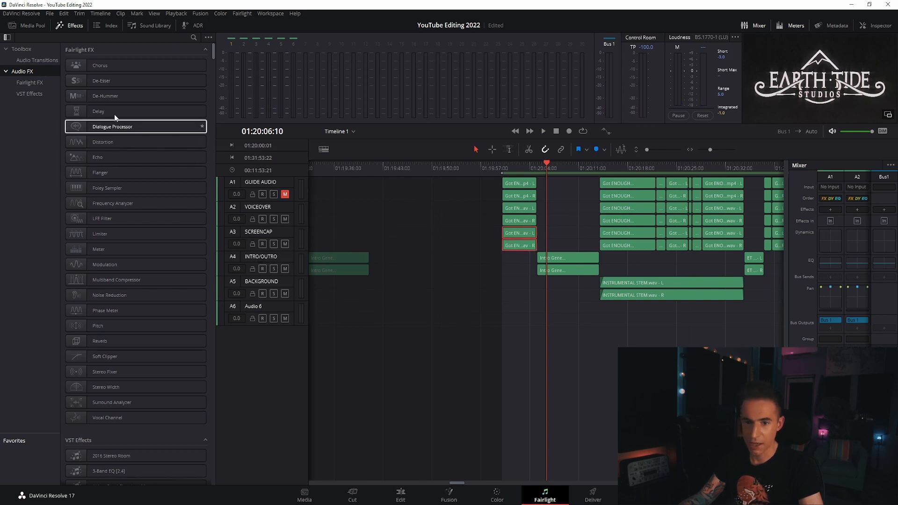
{"action": "left_click", "coordinate": [29, 94]}
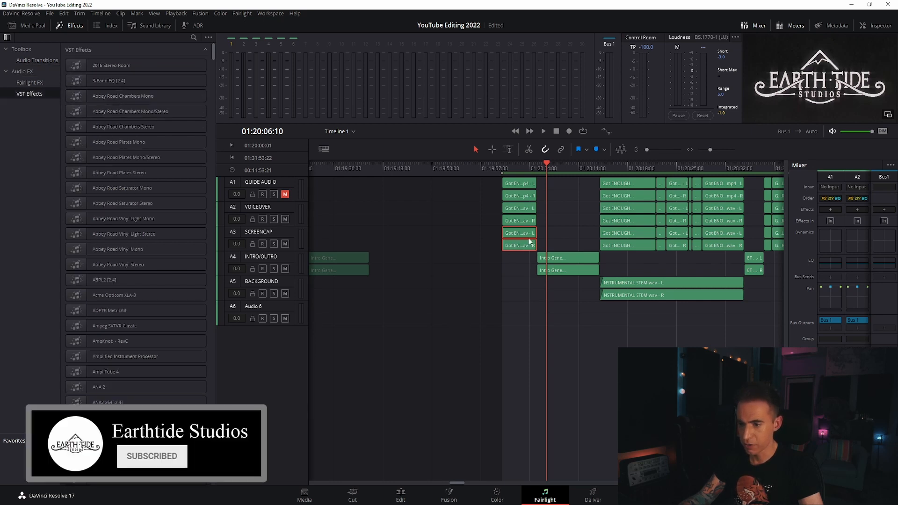
{"action": "left_click", "coordinate": [520, 211]}
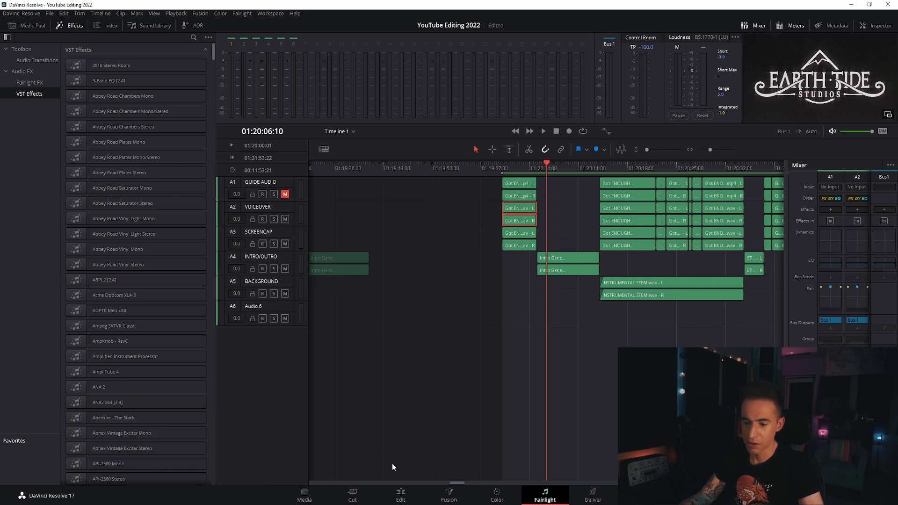
{"action": "left_click", "coordinate": [401, 495]}
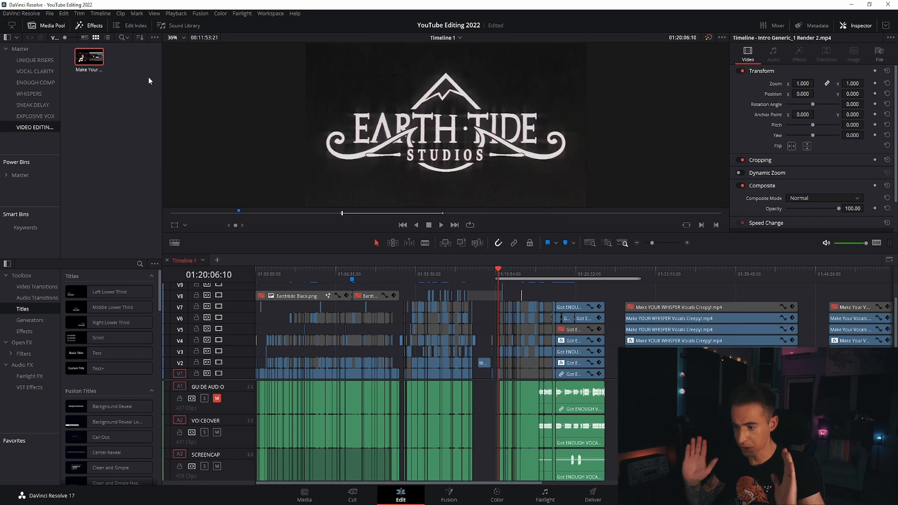
Import the "Make Your Vocals EXPLOSIVE_SCREENCAP_63" and "Make Your Vocals EXPLOSIVE_VOICEOVER_63" audio files into the same bin
{"action": "right_click", "coordinate": [125, 106]}
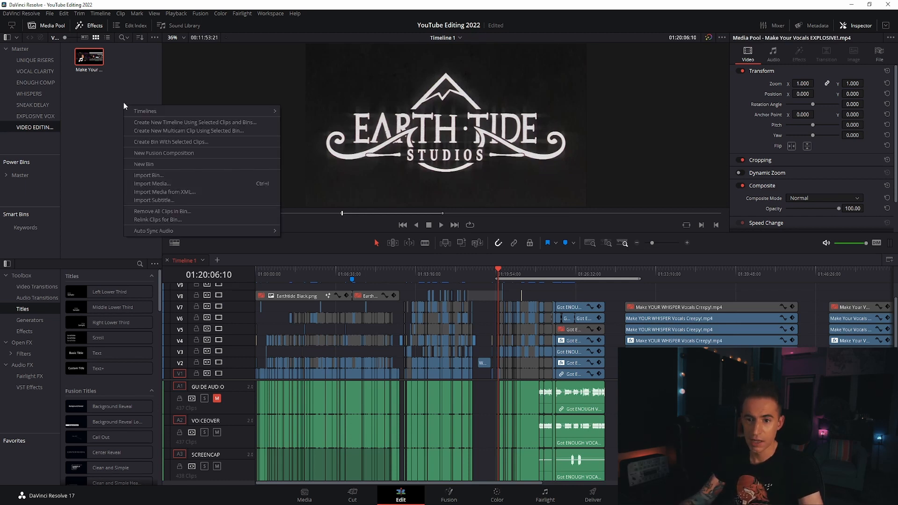
{"action": "left_click", "coordinate": [154, 184]}
{"action": "left_click", "coordinate": [319, 102]}
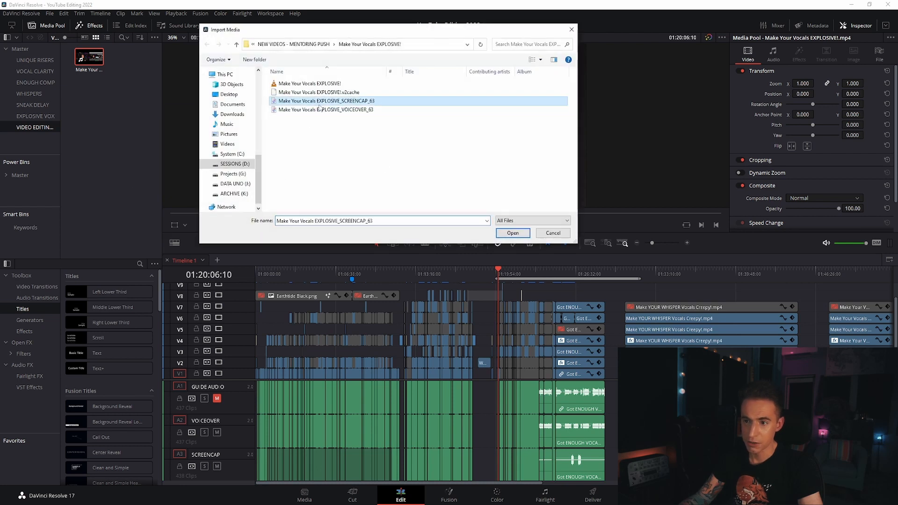
{"action": "left_click", "coordinate": [319, 109], "text": "shift"}
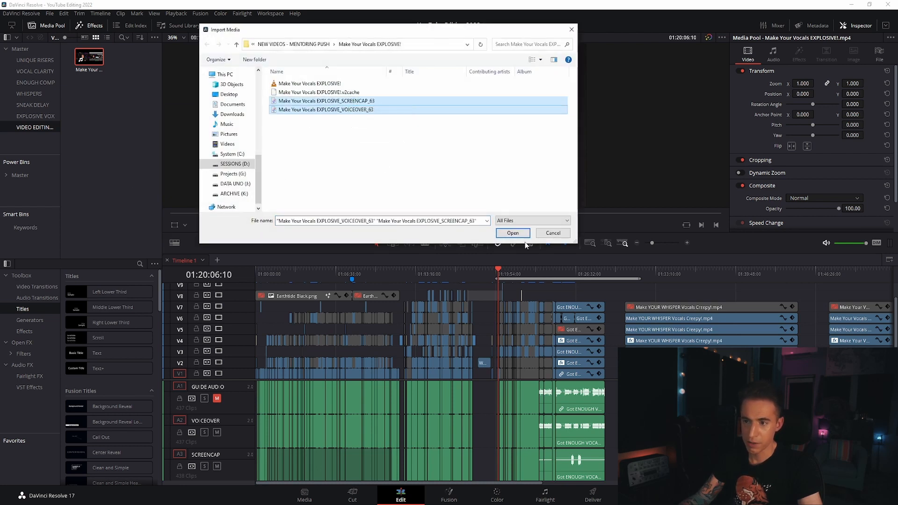
{"action": "left_click", "coordinate": [513, 233]}
Examine the timeline sections, moving the playhead to the start of the Make YOUR WHISPER Vocals Creepy! clips
{"action": "scroll", "coordinate": [311, 343], "scroll_direction": "up", "scroll_amount": 3}
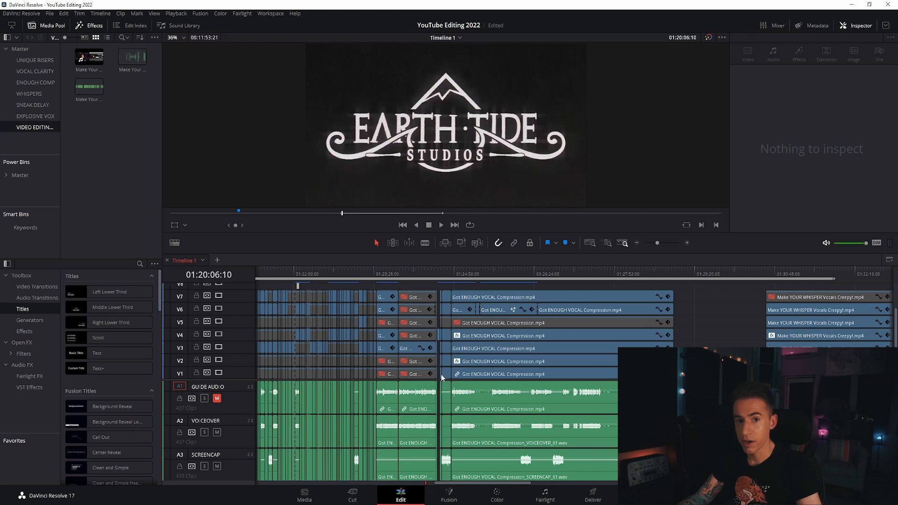
{"action": "left_click", "coordinate": [766, 270]}
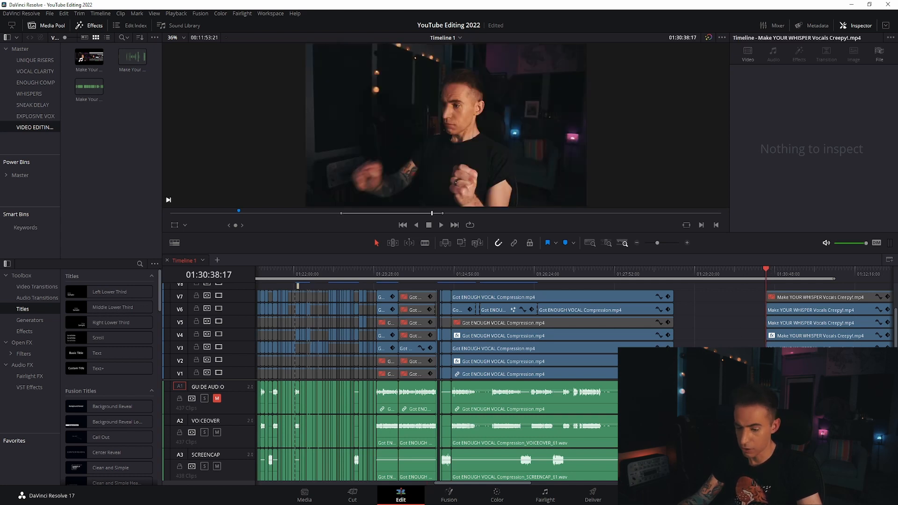
{"action": "scroll", "coordinate": [668, 345], "scroll_direction": "up", "scroll_amount": 1}
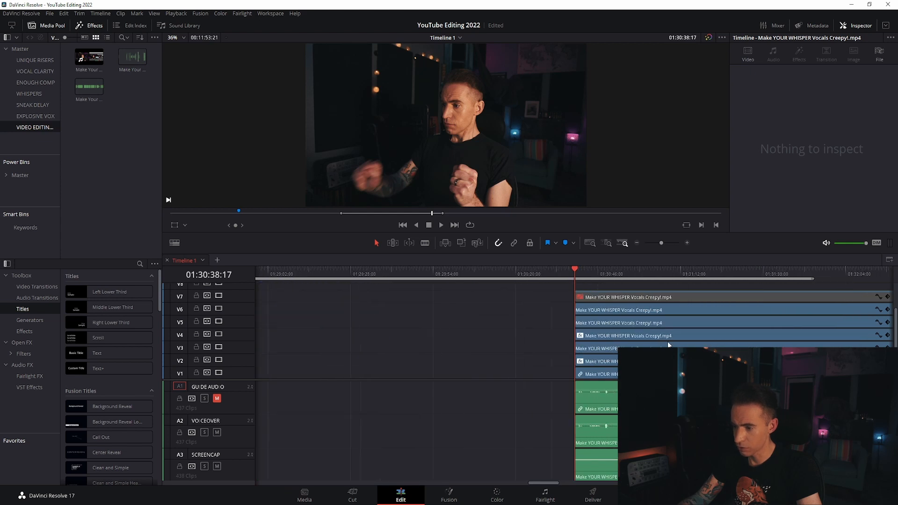
{"action": "scroll", "coordinate": [669, 345], "scroll_direction": "down", "scroll_amount": 1}
{"action": "scroll", "coordinate": [669, 345], "scroll_direction": "left", "scroll_amount": 3}
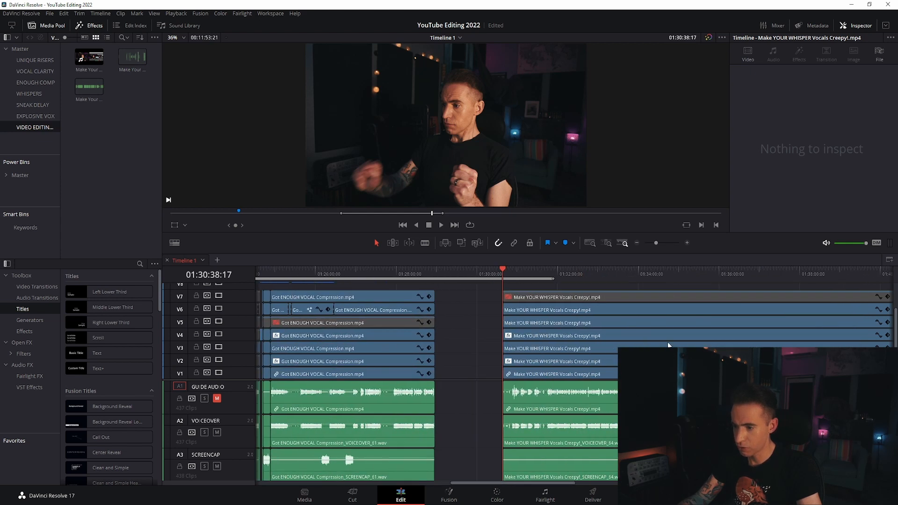
{"action": "scroll", "coordinate": [726, 343], "scroll_direction": "up", "scroll_amount": 3}
{"action": "scroll", "coordinate": [726, 343], "scroll_direction": "down", "scroll_amount": 4}
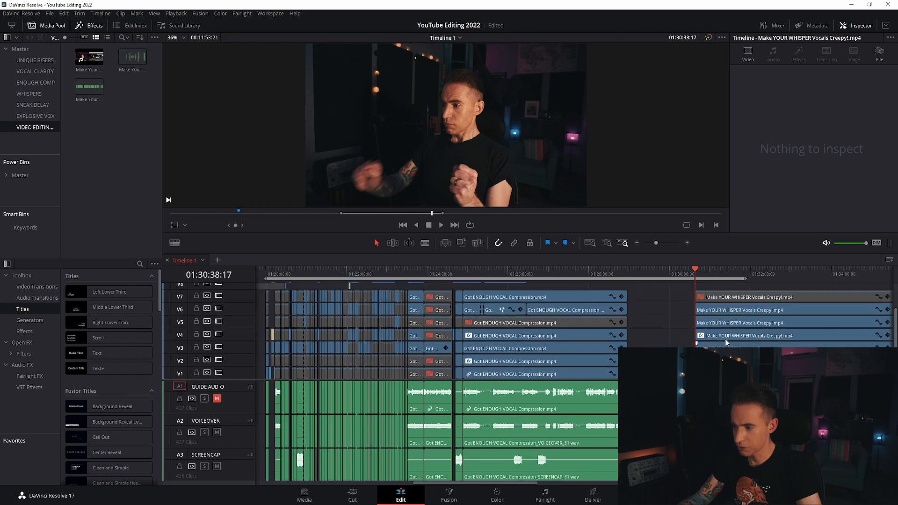
{"action": "scroll", "coordinate": [724, 416], "scroll_direction": "up", "scroll_amount": 1}
{"action": "scroll", "coordinate": [724, 416], "scroll_direction": "down", "scroll_amount": 1}
{"action": "scroll", "coordinate": [715, 330], "scroll_direction": "up", "scroll_amount": 2}
{"action": "scroll", "coordinate": [724, 417], "scroll_direction": "down", "scroll_amount": 1}
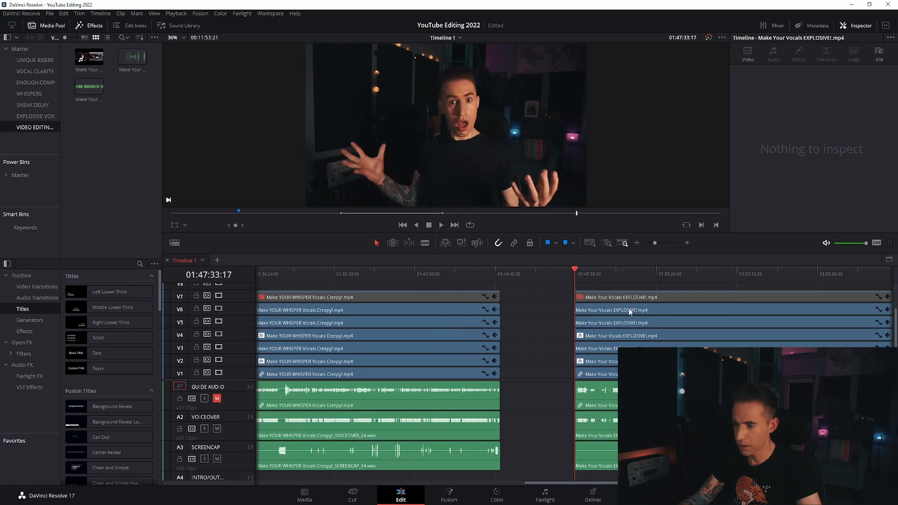
Delete all stacked Make Your Vocals EXPLOSIVE! video and audio clips that begin at 01:47:33:17 on the timeline
{"action": "scroll", "coordinate": [630, 311], "scroll_direction": "down", "scroll_amount": 9}
{"action": "scroll", "coordinate": [630, 311], "scroll_direction": "up", "scroll_amount": 6}
{"action": "scroll", "coordinate": [630, 311], "scroll_direction": "up", "scroll_amount": 2}
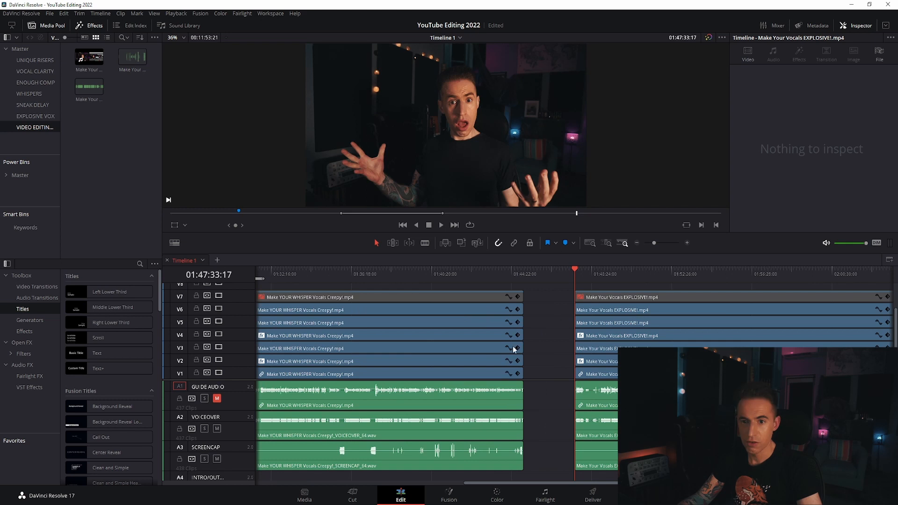
{"action": "left_click_drag", "start_coordinate": [557, 294], "coordinate": [629, 409]}
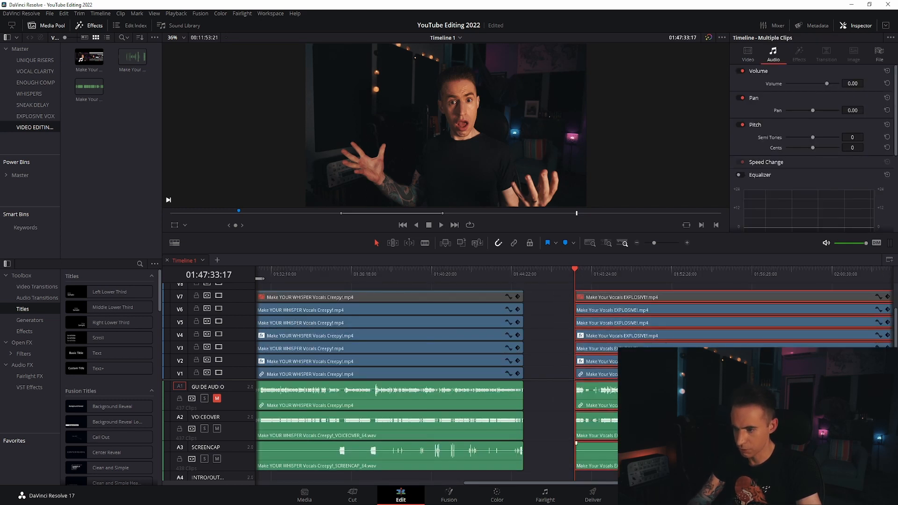
{"action": "key", "text": "Delete"}
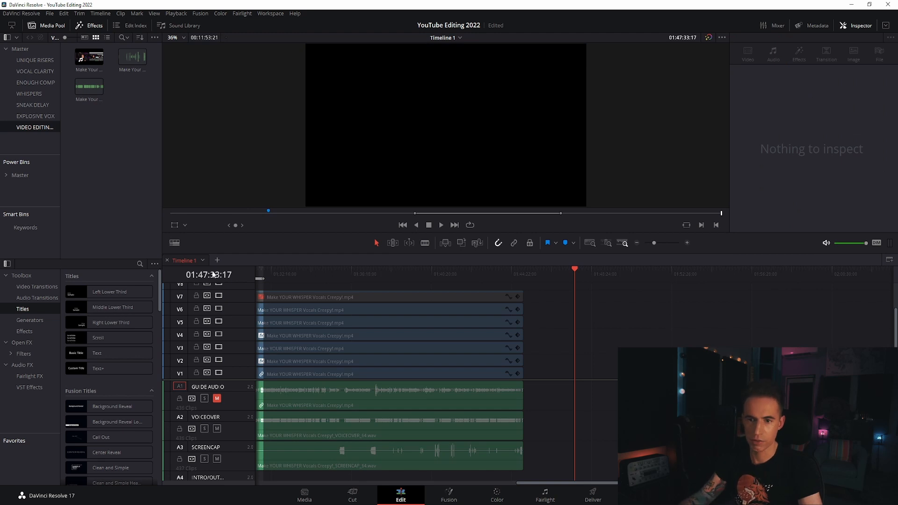
Place Make Your Vocals EXPLOSIVE!.mp4 from the EXPLOSIVE VOX bin on V1 at 01:47:33:17 and mark the out point at its end
{"action": "left_click", "coordinate": [35, 116]}
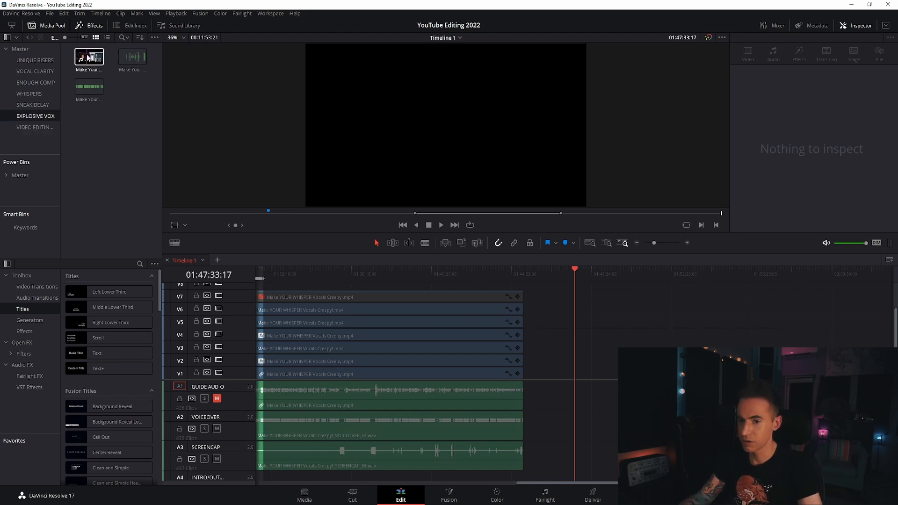
{"action": "left_click_drag", "start_coordinate": [88, 57], "coordinate": [580, 382]}
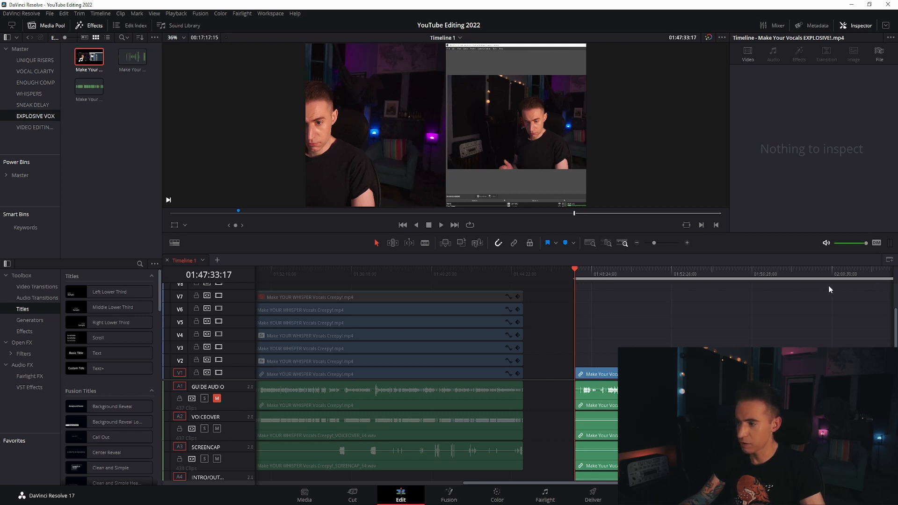
{"action": "key", "text": "Down"}
{"action": "key", "text": "o"}
{"action": "key", "text": "Up"}
{"action": "key", "text": "Down"}
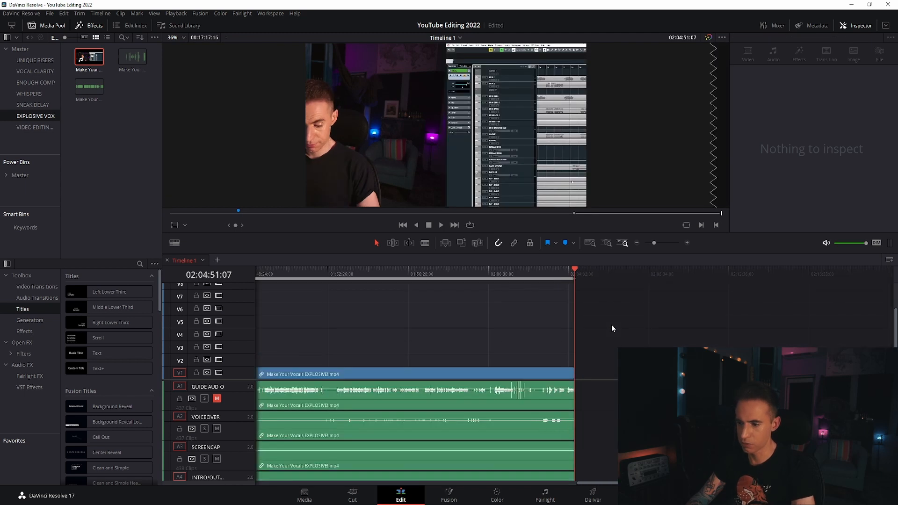
{"action": "key", "text": "Up"}
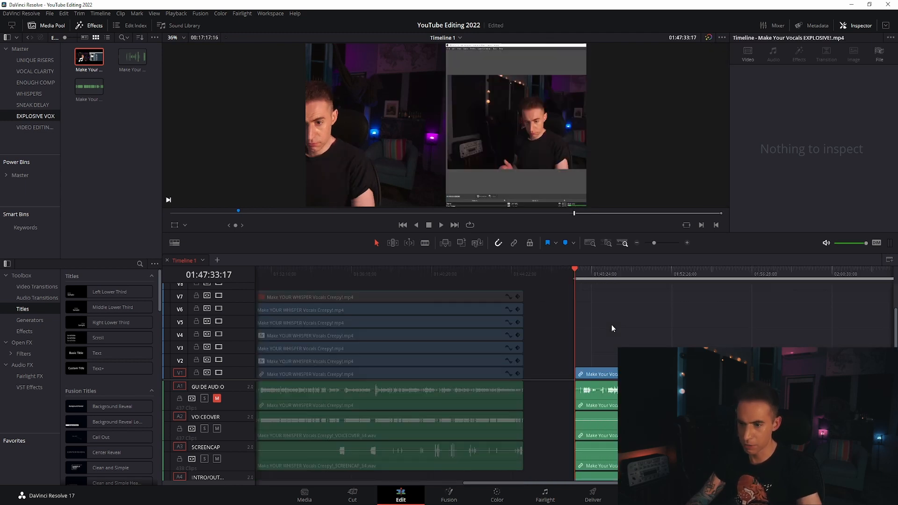
{"action": "key", "text": "Down"}
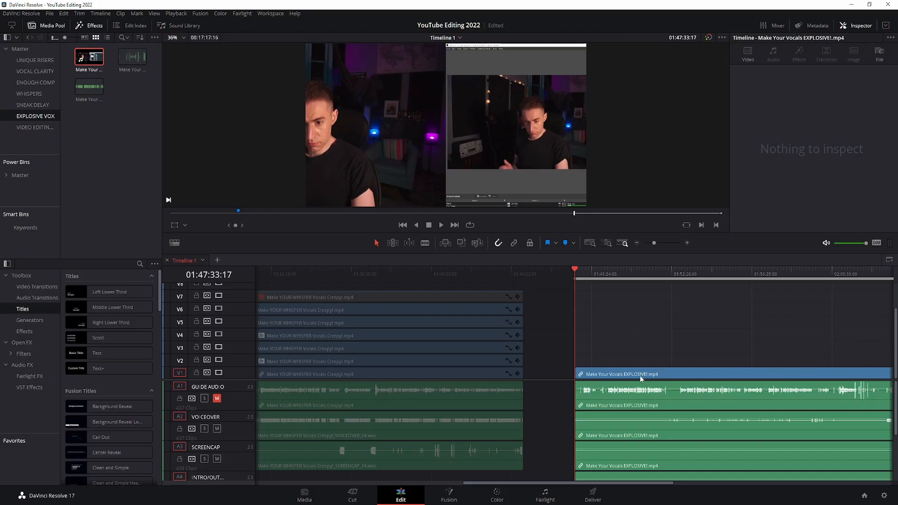
Delete the Make Your Vocals EXPLOSIVE! clip's embedded audio from the VOICEOVER, SCREENCAP and INTRO/OUTRO tracks, keeping only the guide audio on A1
{"action": "left_click", "coordinate": [635, 373]}
{"action": "left_click", "coordinate": [618, 395]}
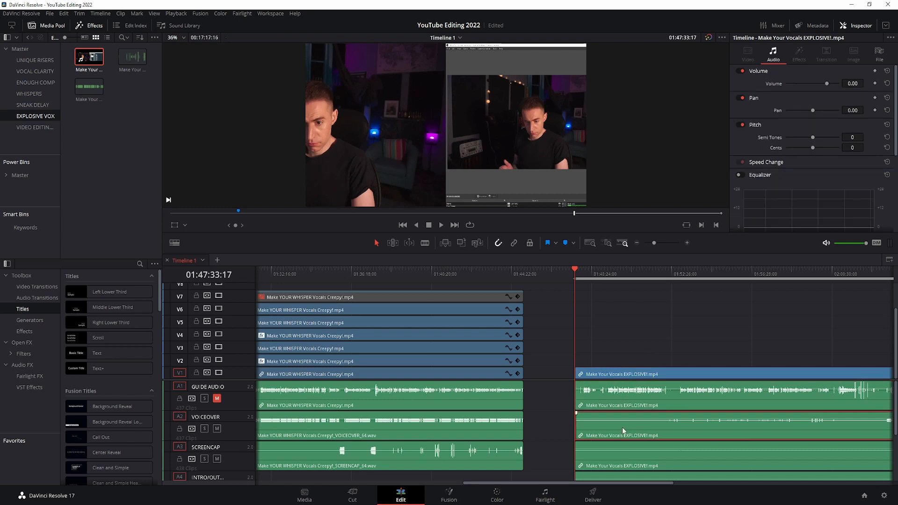
{"action": "scroll", "coordinate": [625, 434], "scroll_direction": "down", "scroll_amount": 1}
{"action": "left_click_drag", "start_coordinate": [567, 422], "coordinate": [616, 482]}
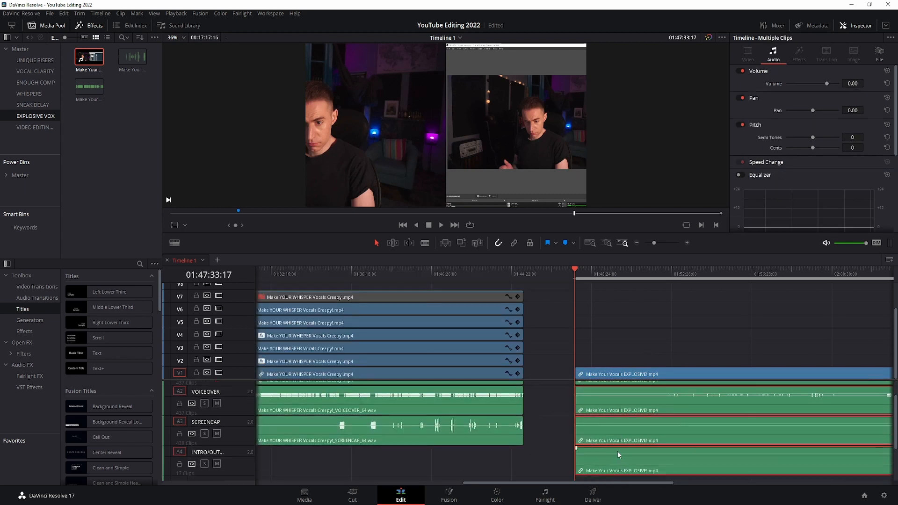
{"action": "key", "text": "Delete"}
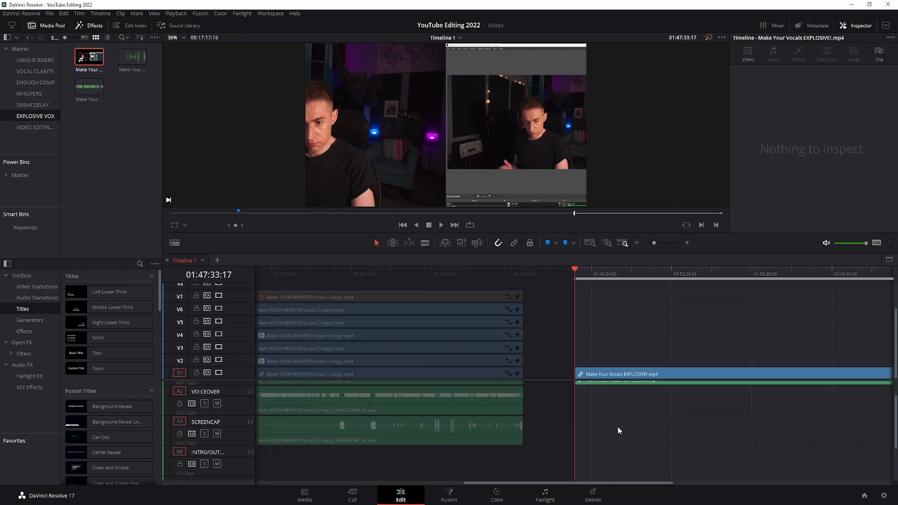
{"action": "scroll", "coordinate": [618, 430], "scroll_direction": "up", "scroll_amount": 2}
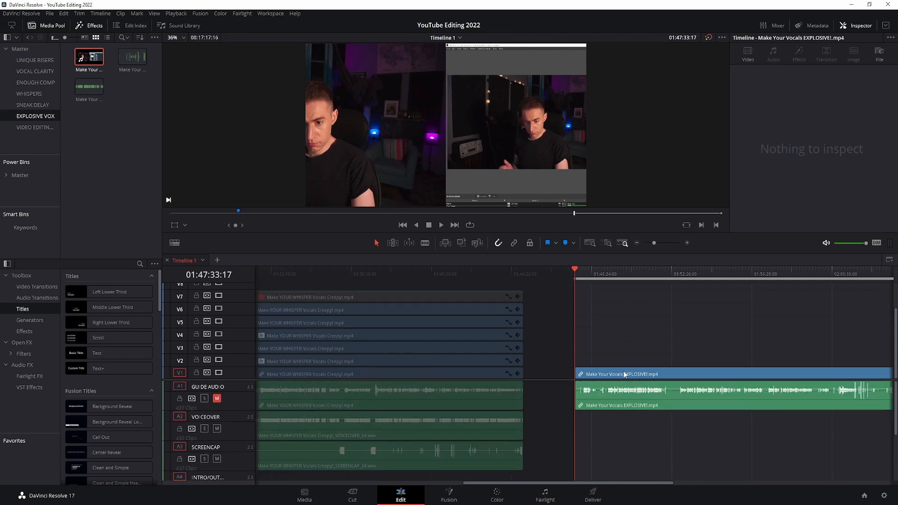
Place Make Your Vocals EXPLOSIVE_VOICEOVER_63.wav on A2 and Make Your Vocals EXPLOSIVE_SCREENCAP_63.wav on A3, both starting at 01:47:33:17
{"action": "left_click", "coordinate": [624, 374]}
{"action": "left_click", "coordinate": [622, 393]}
{"action": "left_click", "coordinate": [88, 86]}
{"action": "left_click_drag", "start_coordinate": [89, 87], "coordinate": [578, 431]}
{"action": "left_click_drag", "start_coordinate": [132, 57], "coordinate": [577, 445]}
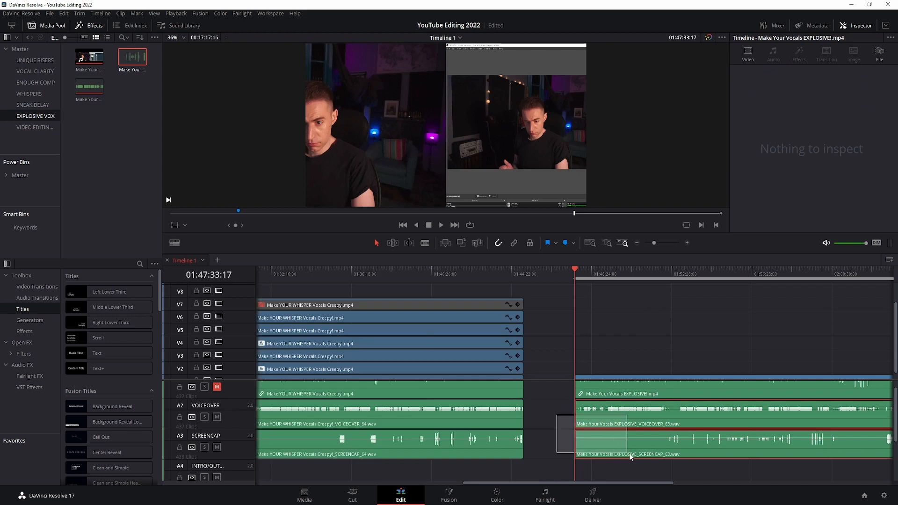
Compare the guide audio and voiceover waveforms at the first speech onset near 01:48:00:18 to judge their sync
{"action": "scroll", "coordinate": [616, 417], "scroll_direction": "up", "scroll_amount": 5}
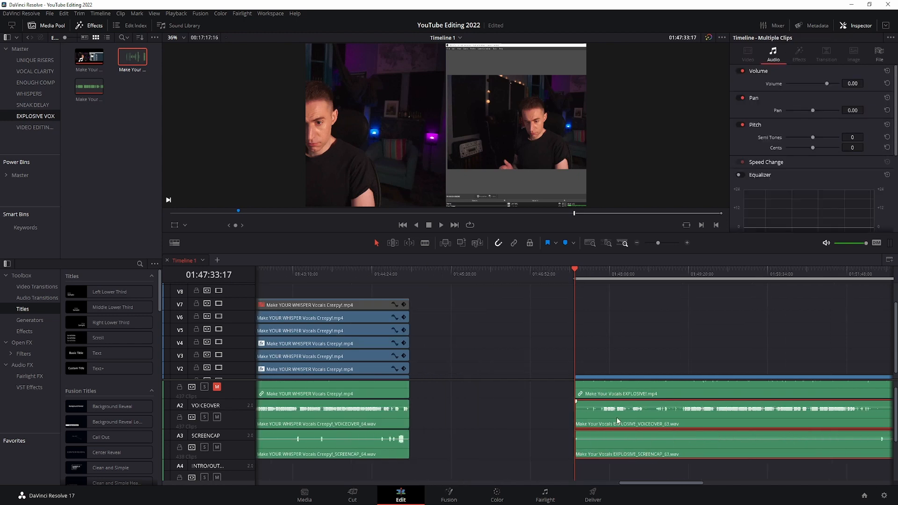
{"action": "left_click", "coordinate": [661, 273]}
{"action": "scroll", "coordinate": [629, 405], "scroll_direction": "up", "scroll_amount": 3}
{"action": "scroll", "coordinate": [630, 405], "scroll_direction": "up", "scroll_amount": 4}
{"action": "scroll", "coordinate": [630, 405], "scroll_direction": "right", "scroll_amount": 3}
{"action": "left_click", "coordinate": [578, 277]}
{"action": "scroll", "coordinate": [611, 395], "scroll_direction": "up", "scroll_amount": 3}
{"action": "scroll", "coordinate": [613, 396], "scroll_direction": "up", "scroll_amount": 1}
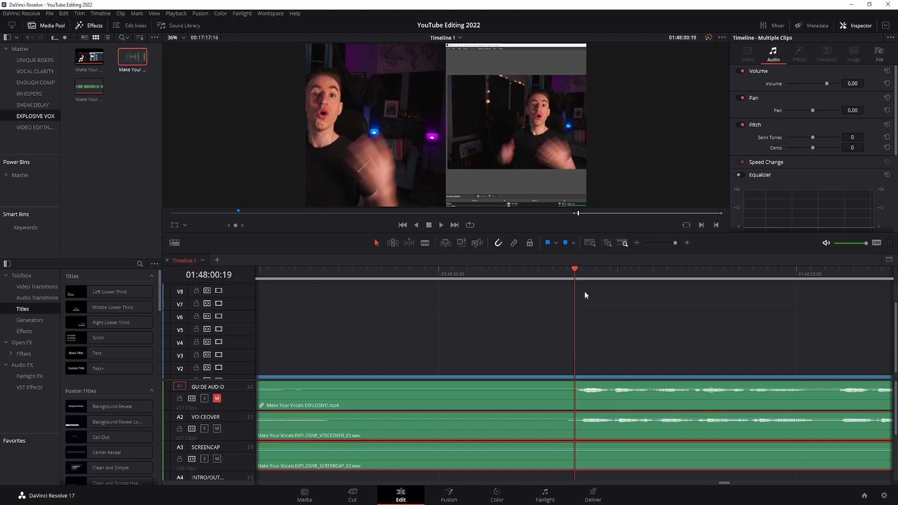
{"action": "key", "text": "Left"}
{"action": "key", "text": "comma"}
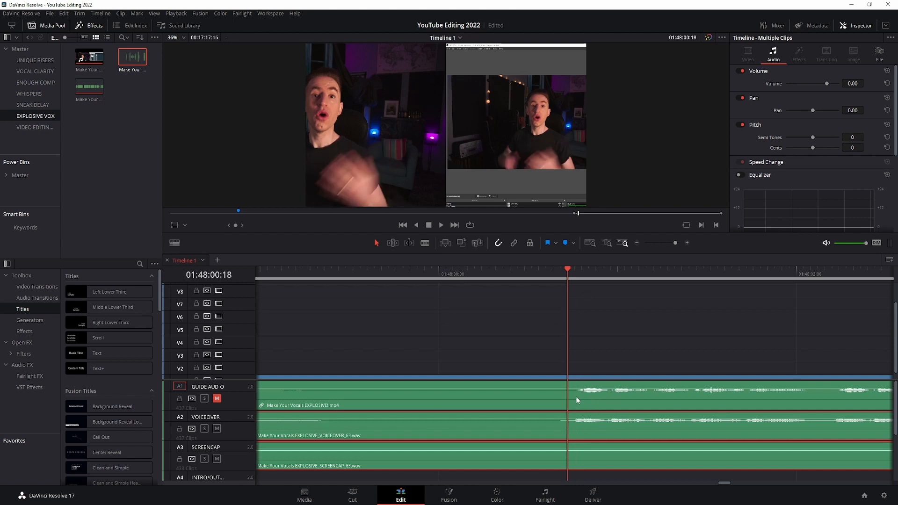
{"action": "scroll", "coordinate": [589, 342], "scroll_direction": "down", "scroll_amount": 8}
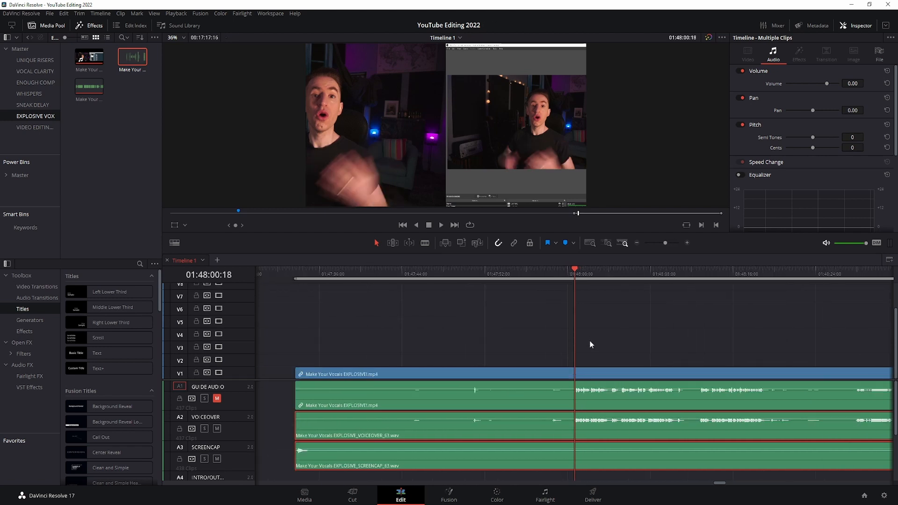
Duplicate the Make Your Vocals EXPLOSIVE! video from V1 onto V2 and set the V1 clip's Position X to -480
{"action": "left_click", "coordinate": [580, 375]}
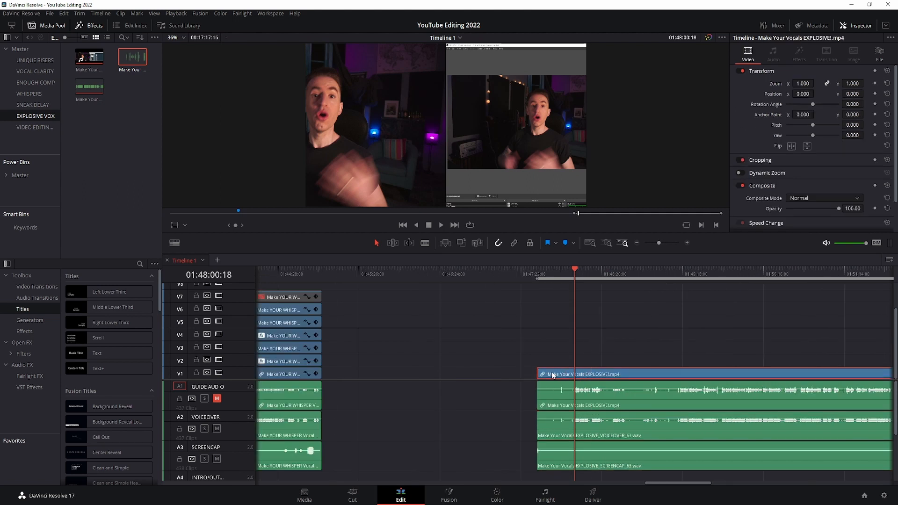
{"action": "left_click_drag", "start_coordinate": [552, 374], "coordinate": [552, 359]}
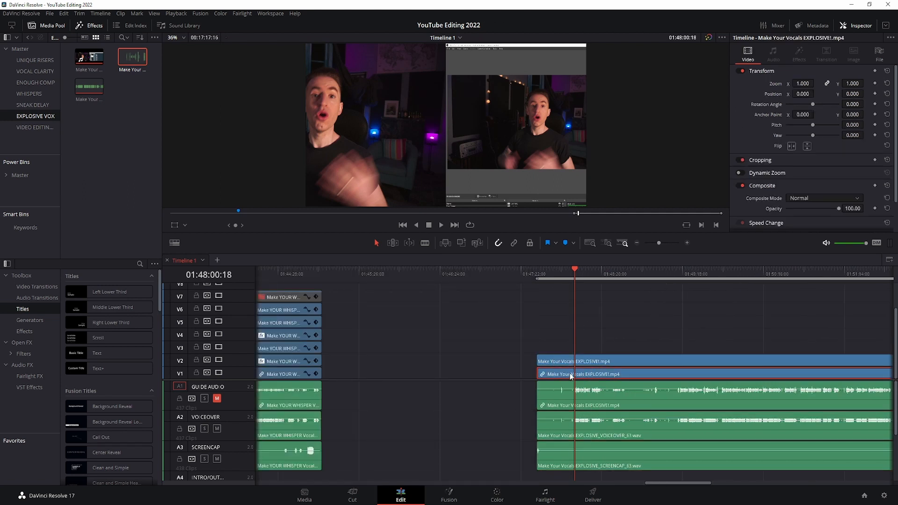
{"action": "double_click", "coordinate": [801, 94]}
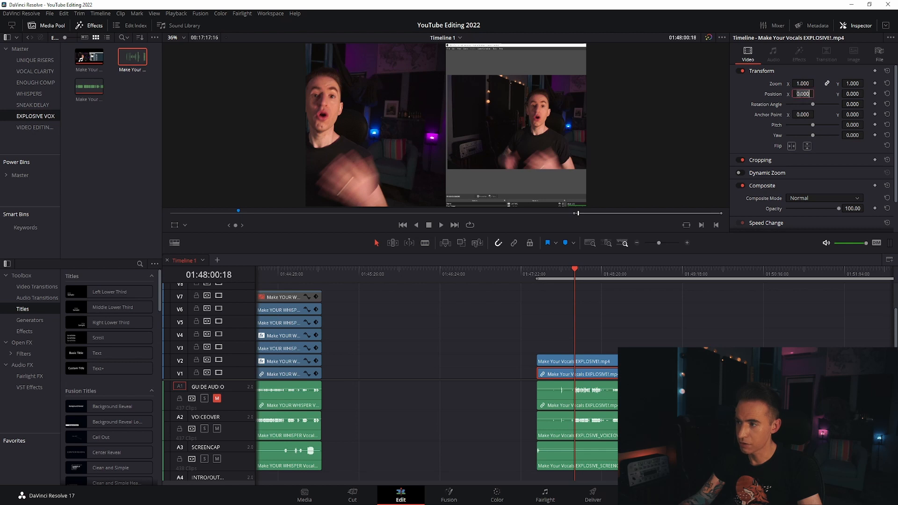
{"action": "type", "text": "-480"}
{"action": "key", "text": "Return"}
Set the Position X of the duplicated clip on V2 to 480 so the camera footage fills the frame
{"action": "key", "text": "ctrl+Up"}
{"action": "double_click", "coordinate": [804, 94]}
{"action": "type", "text": "480"}
{"action": "key", "text": "Return"}
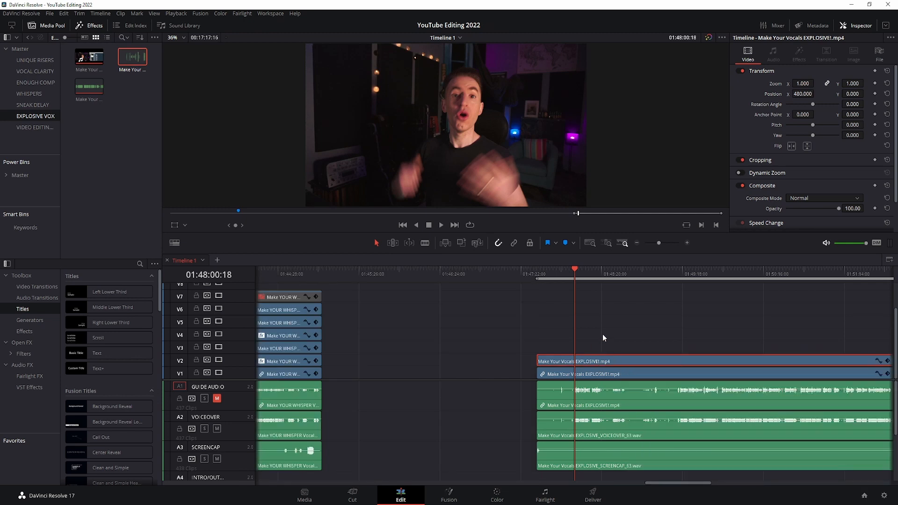
Disable the V2 clip temporarily and examine the screen recording on V1 at several points along the timeline
{"action": "key", "text": "d"}
{"action": "left_click", "coordinate": [591, 374]}
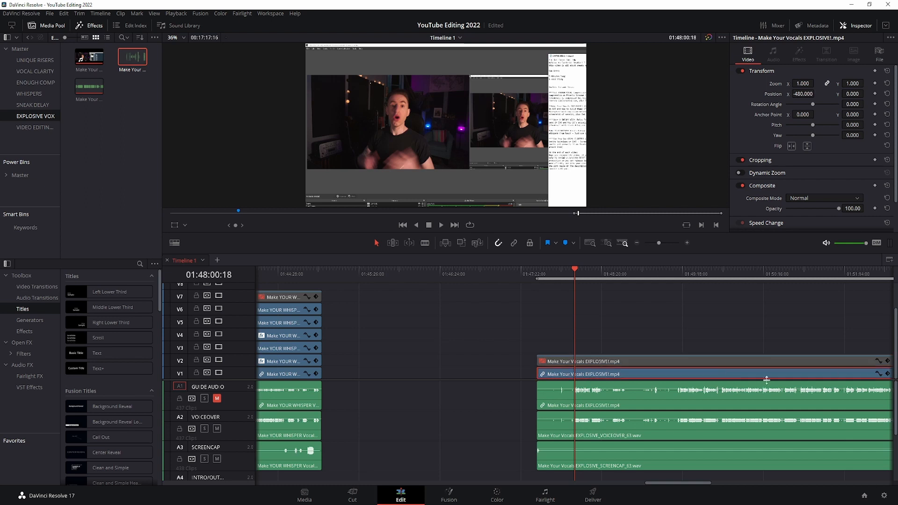
{"action": "left_click", "coordinate": [703, 275]}
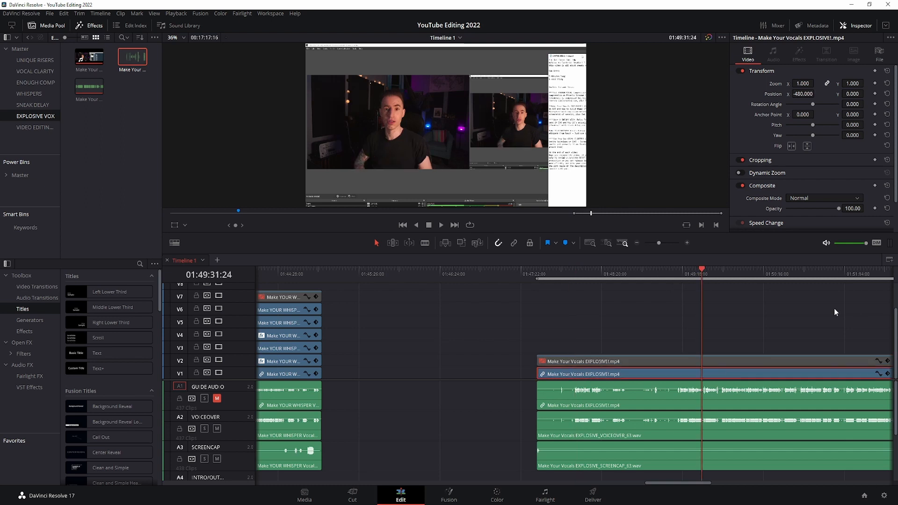
{"action": "left_click", "coordinate": [842, 268]}
{"action": "scroll", "coordinate": [807, 296], "scroll_direction": "right", "scroll_amount": 8}
{"action": "left_click", "coordinate": [756, 276]}
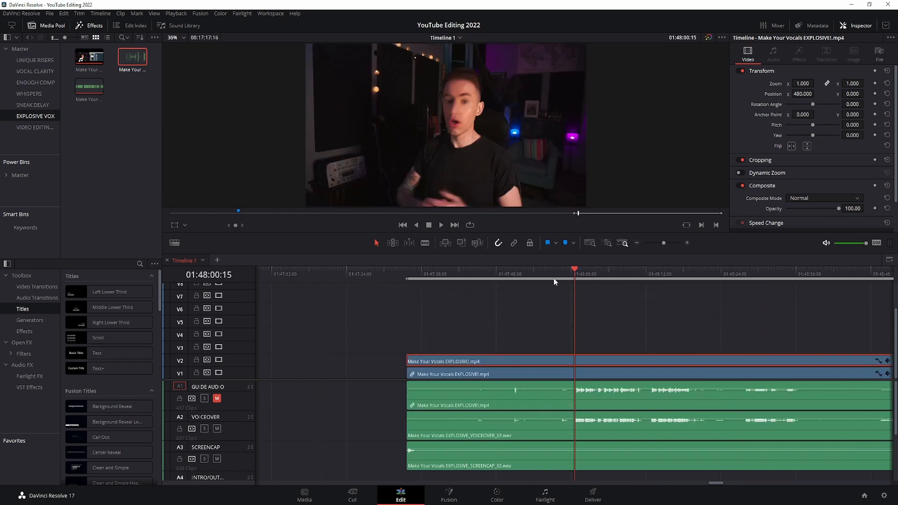
Play back the camera footage from 01:47:59:09 to check the voiceover's sync with the picture
{"action": "left_click", "coordinate": [555, 281]}
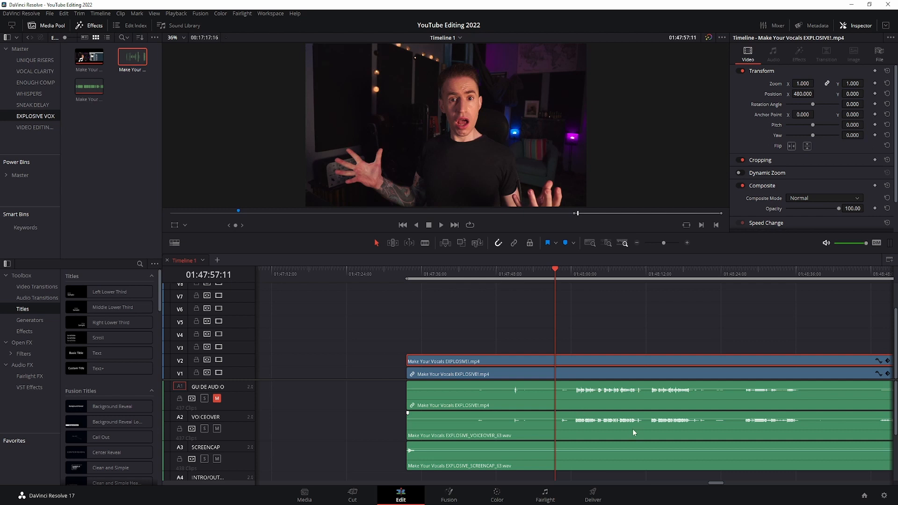
{"action": "left_click", "coordinate": [567, 270]}
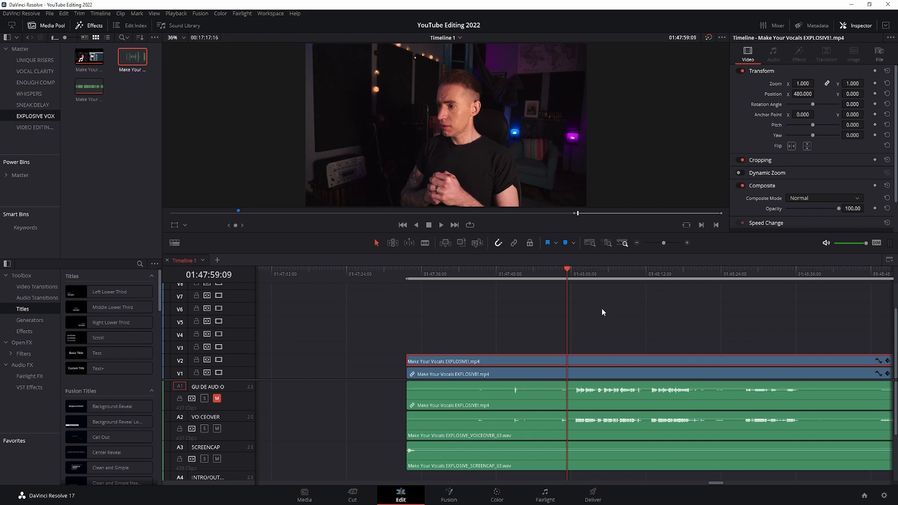
{"action": "key", "text": "space"}
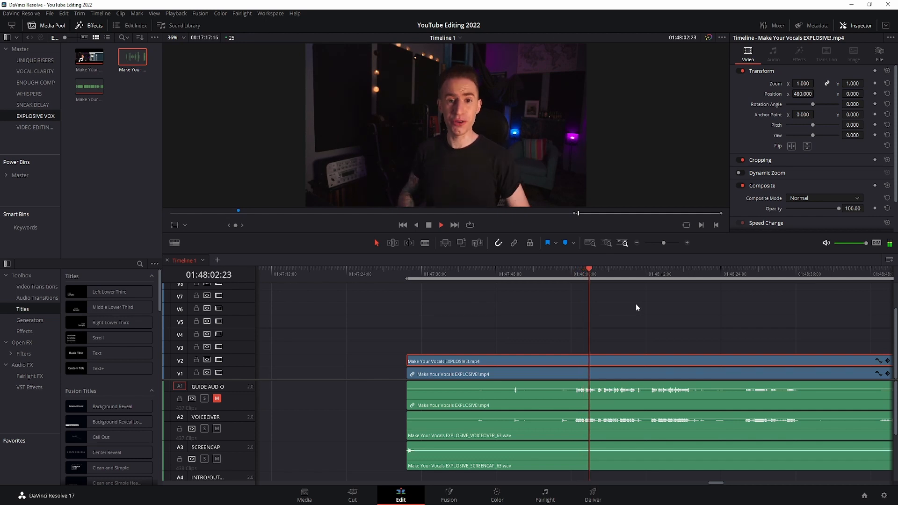
{"action": "key", "text": "space"}
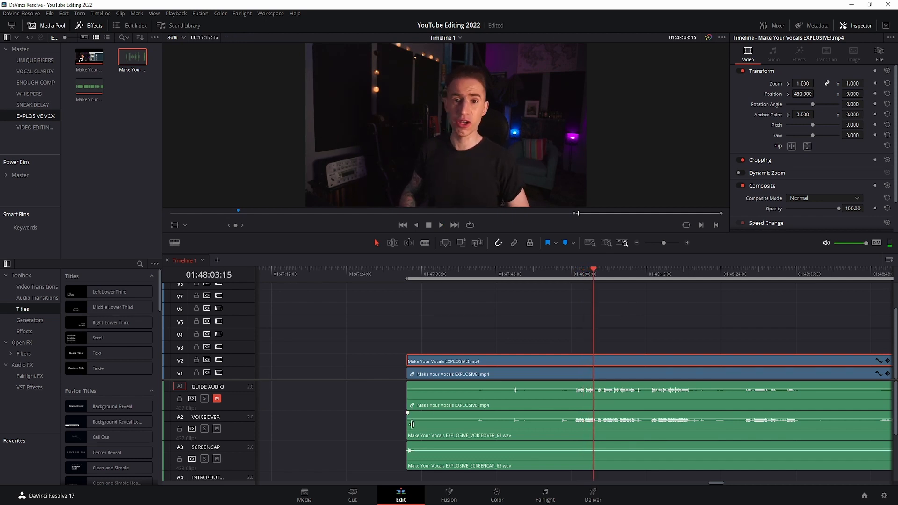
Shift the EXPLOSIVE voiceover and screencap audio clips together about two frames earlier than the video
{"action": "left_click_drag", "start_coordinate": [395, 420], "coordinate": [413, 463]}
{"action": "scroll", "coordinate": [452, 394], "scroll_direction": "right", "scroll_amount": 3}
{"action": "scroll", "coordinate": [452, 393], "scroll_direction": "left", "scroll_amount": 5}
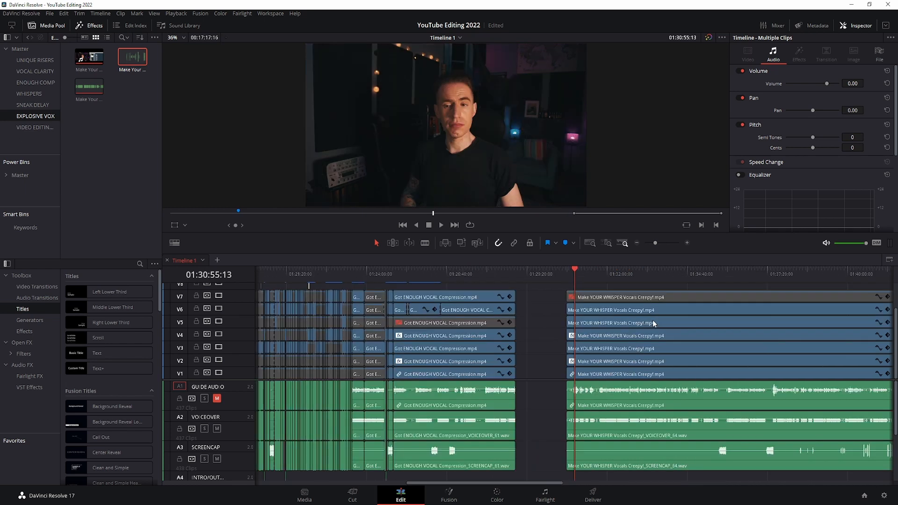
{"action": "scroll", "coordinate": [653, 323], "scroll_direction": "right", "scroll_amount": 5}
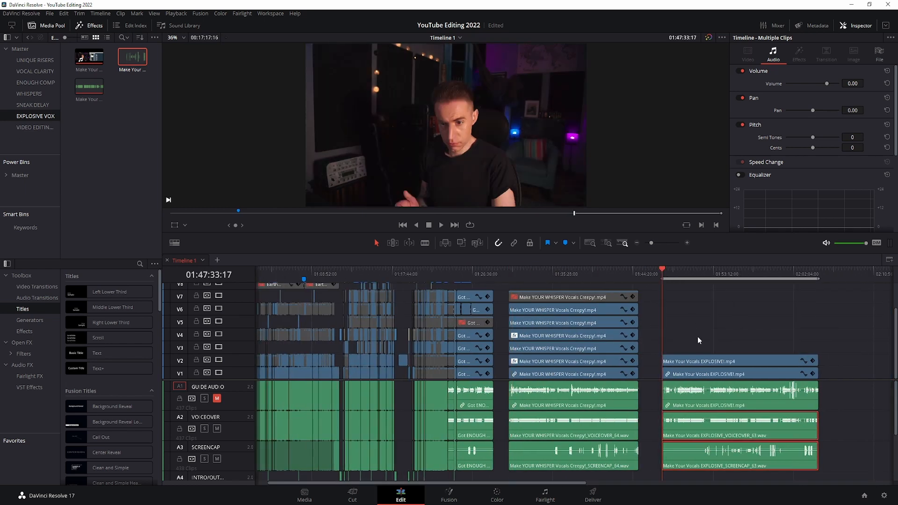
{"action": "scroll", "coordinate": [697, 336], "scroll_direction": "up", "scroll_amount": 3}
{"action": "scroll", "coordinate": [672, 374], "scroll_direction": "up", "scroll_amount": 5}
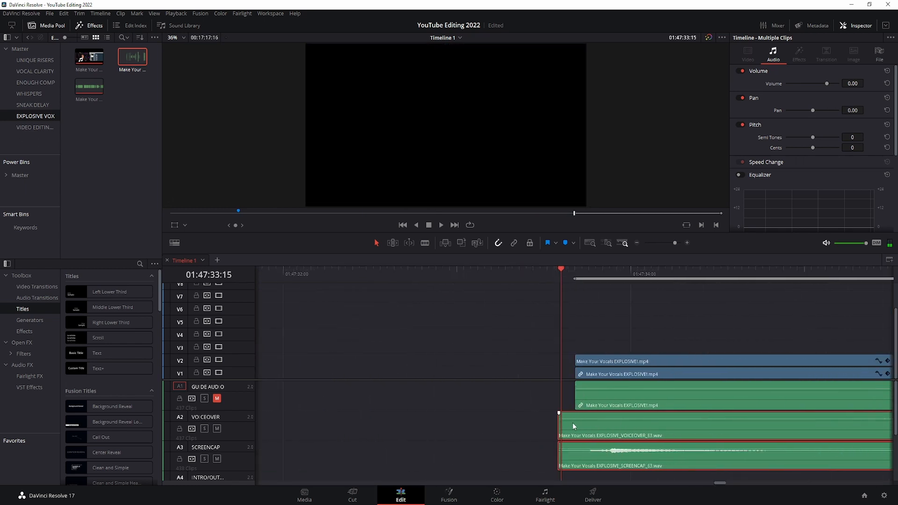
{"action": "left_click_drag", "start_coordinate": [574, 424], "coordinate": [579, 422]}
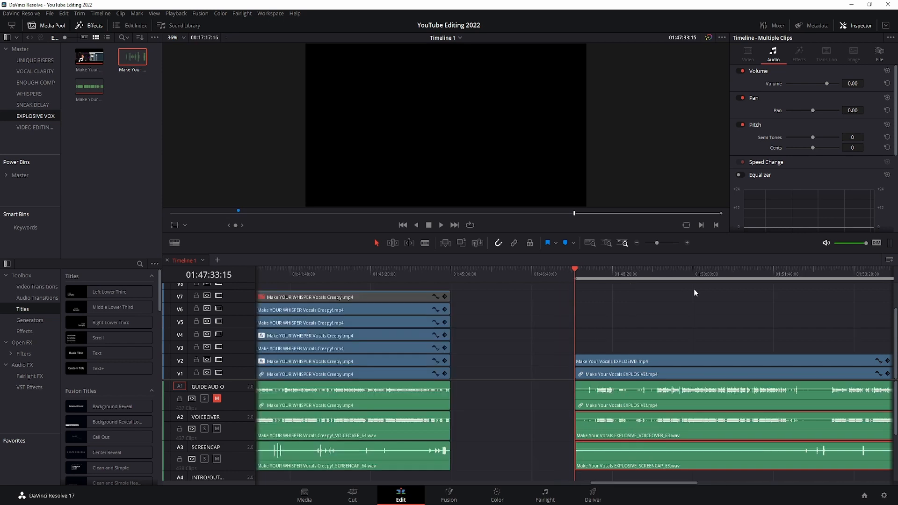
Play back a section around 01:50:18 to check the sync of the shifted audio with the video
{"action": "left_click", "coordinate": [703, 275]}
{"action": "key", "text": "space"}
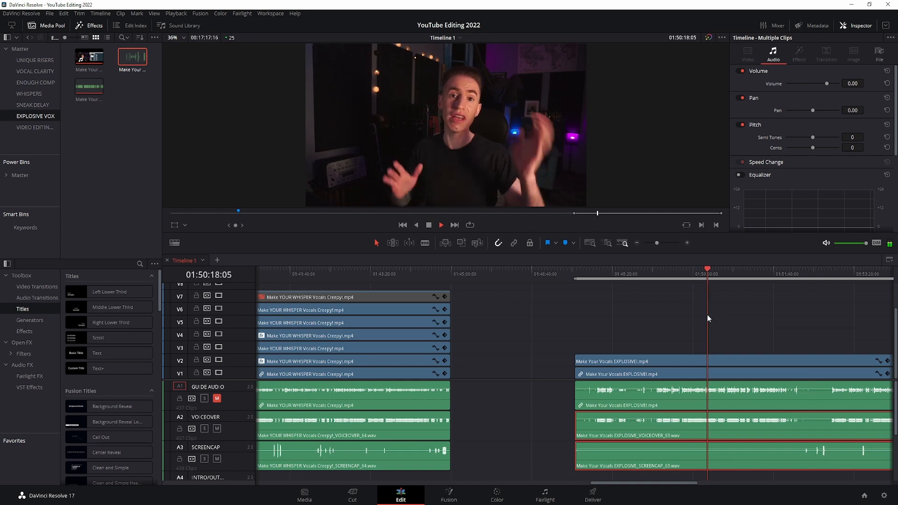
{"action": "key", "text": "space"}
{"action": "scroll", "coordinate": [608, 339], "scroll_direction": "up", "scroll_amount": 5}
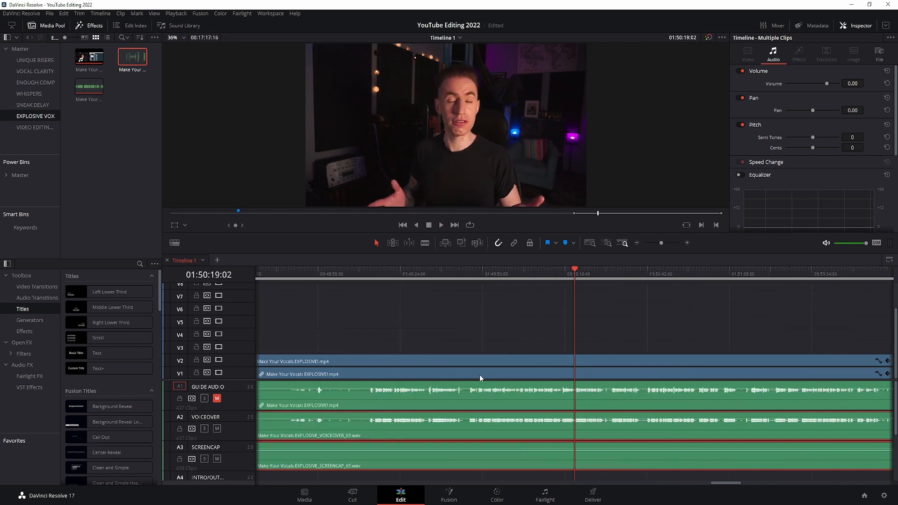
Split all the Make Your Vocals EXPLOSIVE! video and audio clips at 01:47:34:00 and delete the short uneven segments before the cut
{"action": "key", "text": "Up"}
{"action": "scroll", "coordinate": [570, 400], "scroll_direction": "up", "scroll_amount": 4}
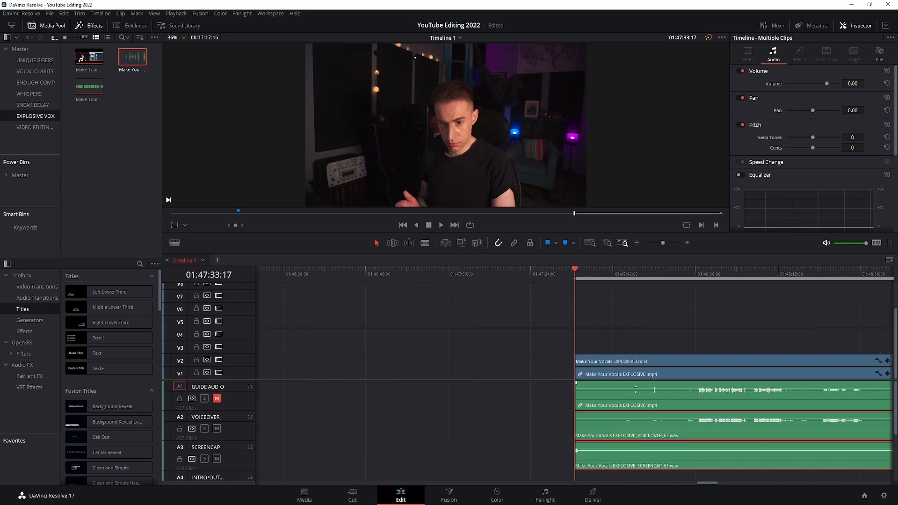
{"action": "left_click", "coordinate": [587, 274]}
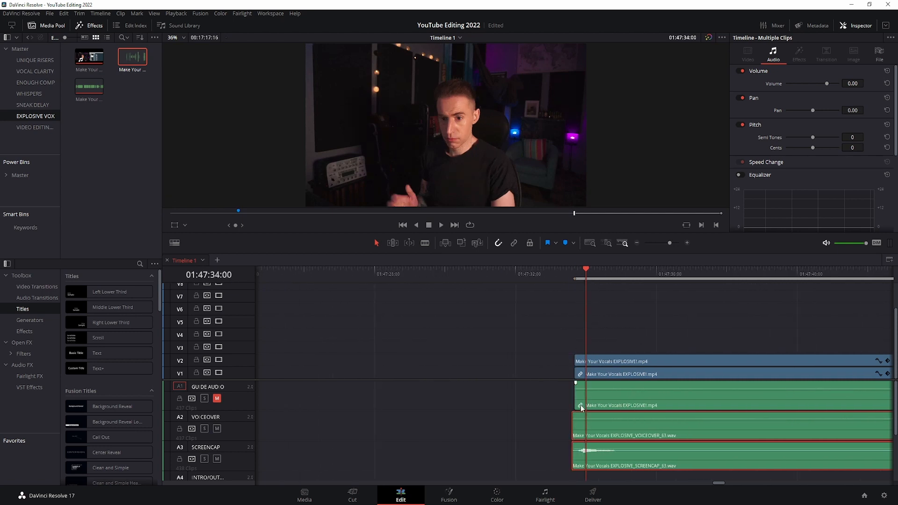
{"action": "key", "text": "ctrl+b"}
{"action": "left_click_drag", "start_coordinate": [560, 330], "coordinate": [581, 451]}
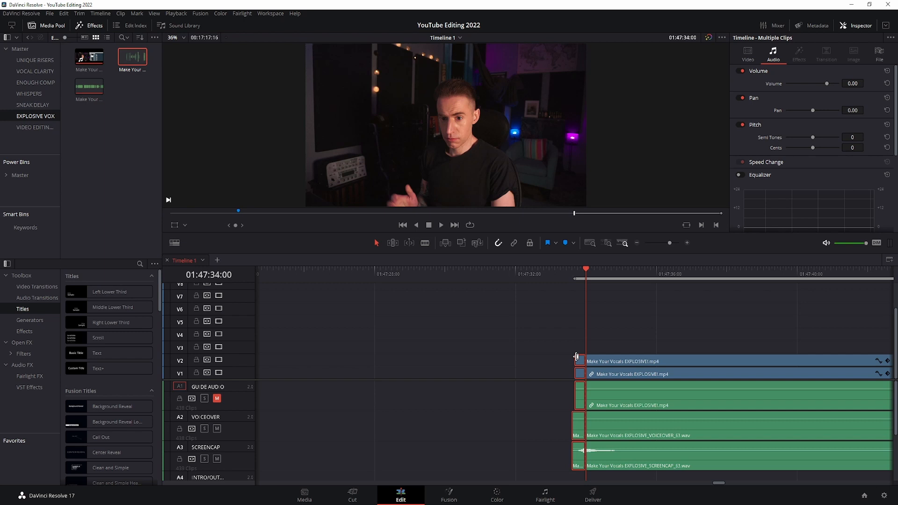
{"action": "key", "text": "Delete"}
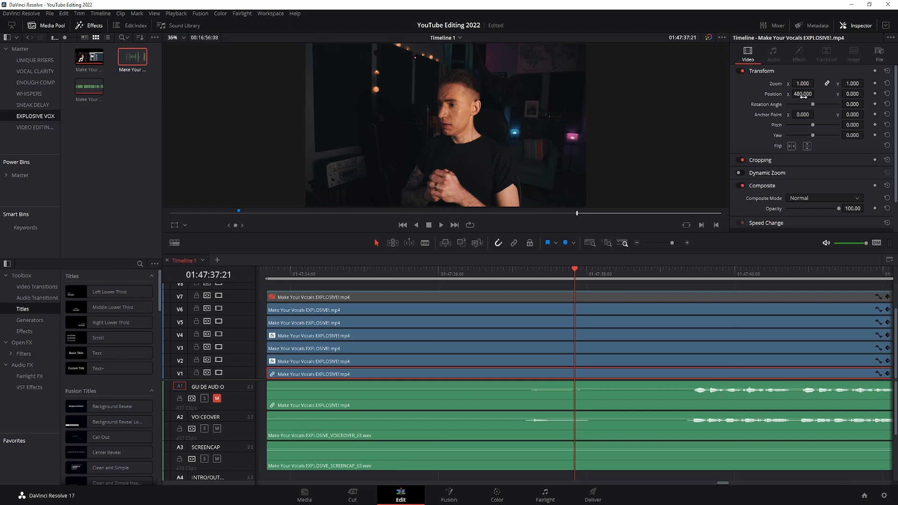
Examine the Transform settings of the stacked Make Your Vocals EXPLOSIVE! clips on V2 through V6
{"action": "left_click", "coordinate": [559, 360]}
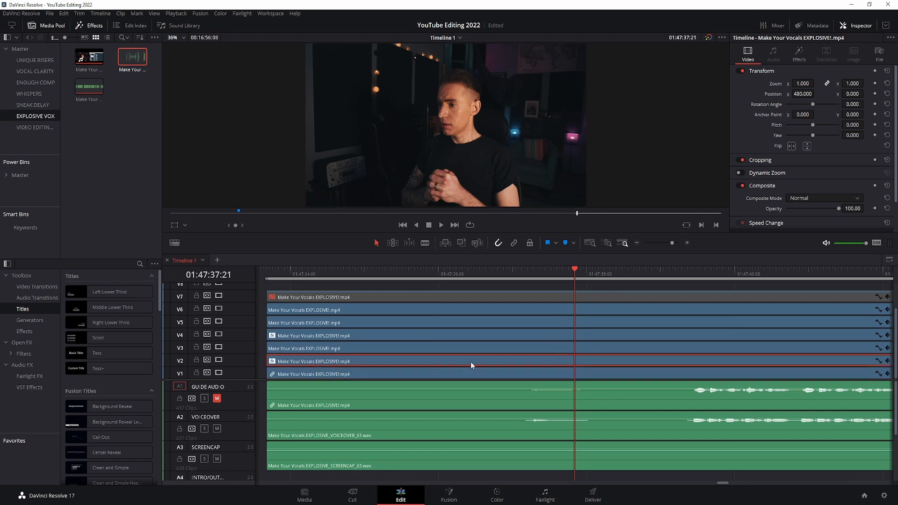
{"action": "left_click", "coordinate": [446, 349]}
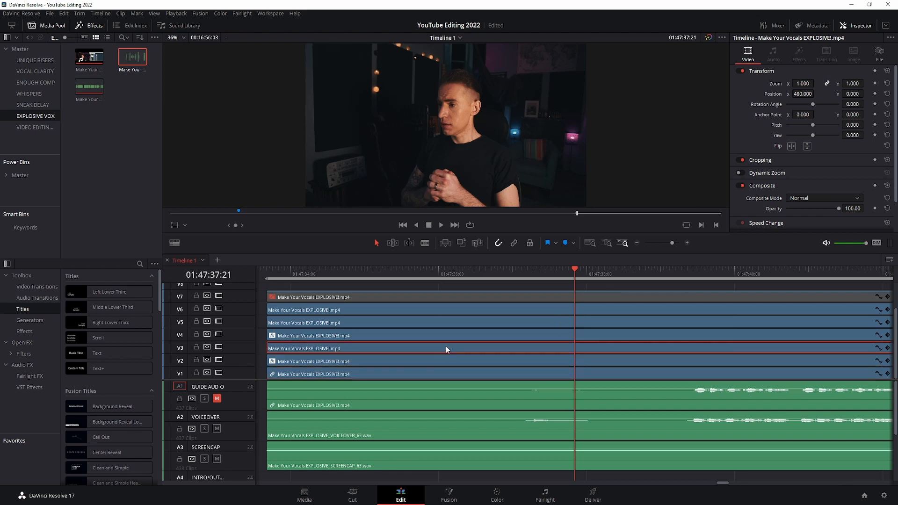
{"action": "left_click", "coordinate": [453, 335]}
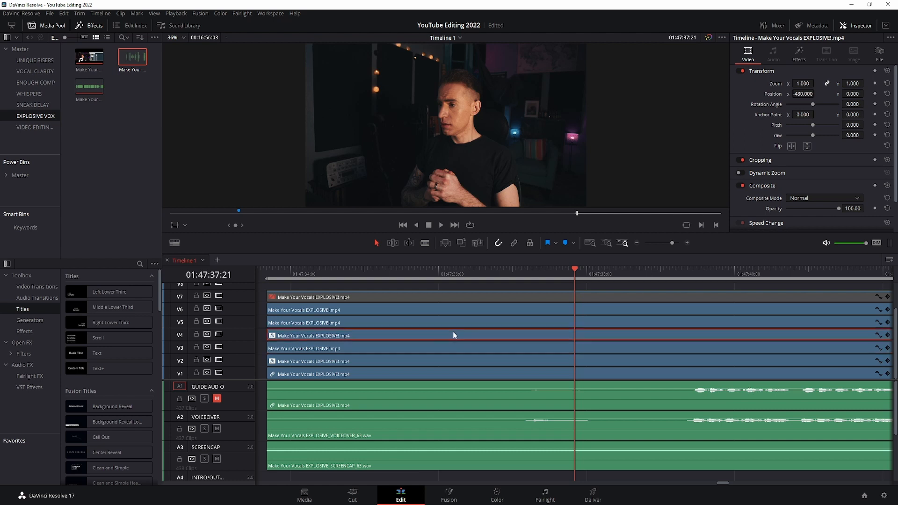
{"action": "left_click", "coordinate": [455, 320]}
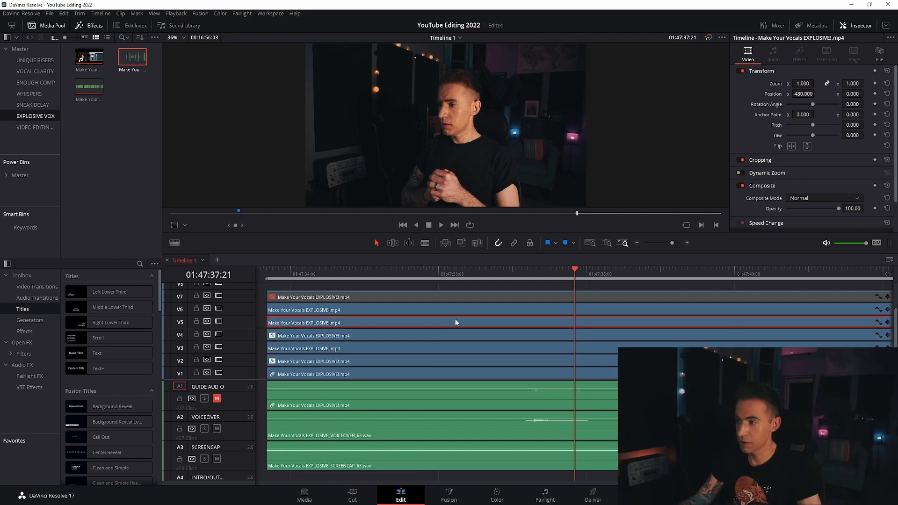
{"action": "left_click", "coordinate": [452, 310]}
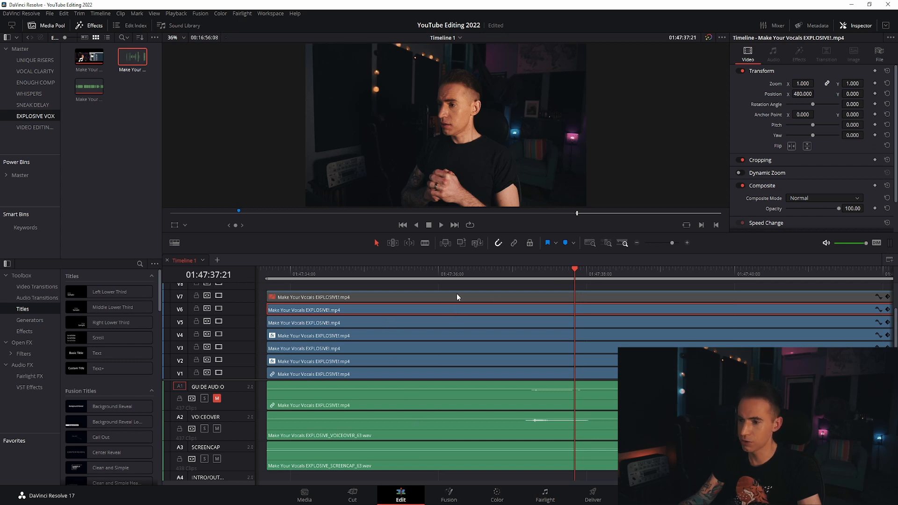
Disable the stacked Make Your Vocals EXPLOSIVE! clips on V2 through V6
{"action": "key", "text": "d"}
{"action": "left_click", "coordinate": [523, 323]}
{"action": "key", "text": "d"}
{"action": "left_click", "coordinate": [529, 335]}
{"action": "key", "text": "d"}
{"action": "left_click", "coordinate": [526, 349]}
{"action": "left_click", "coordinate": [528, 360]}
{"action": "key", "text": "d"}
{"action": "left_click", "coordinate": [529, 349]}
{"action": "key", "text": "d"}
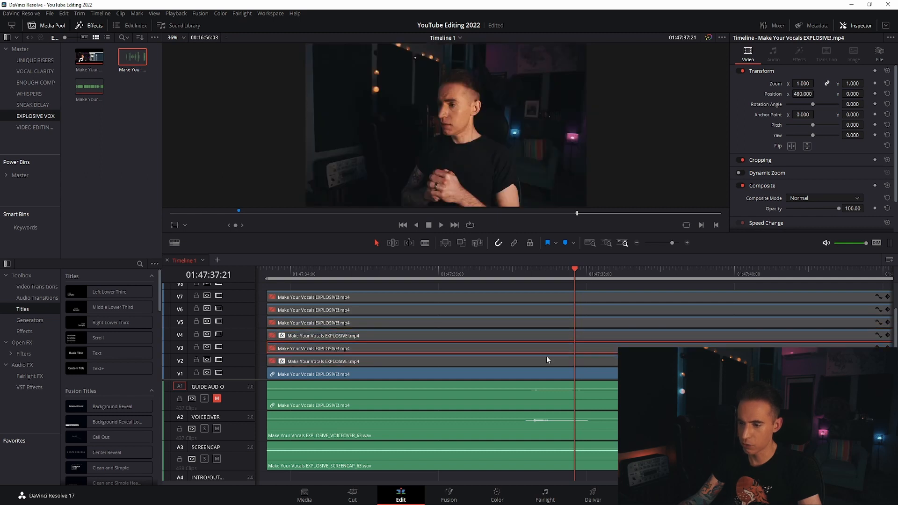
Enable the V2 clip, place the Gaussian Blur filter on it and open the blur's settings
{"action": "left_click", "coordinate": [494, 374]}
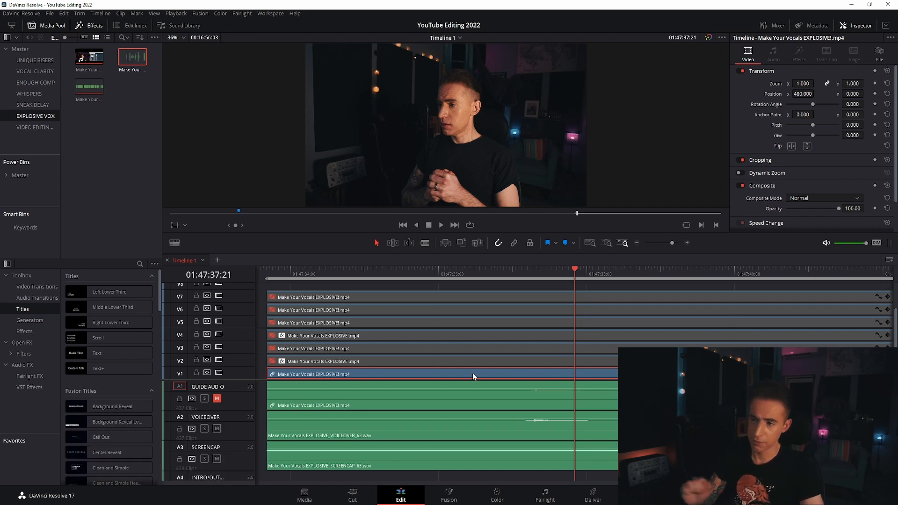
{"action": "left_click", "coordinate": [466, 360], "text": "ctrl"}
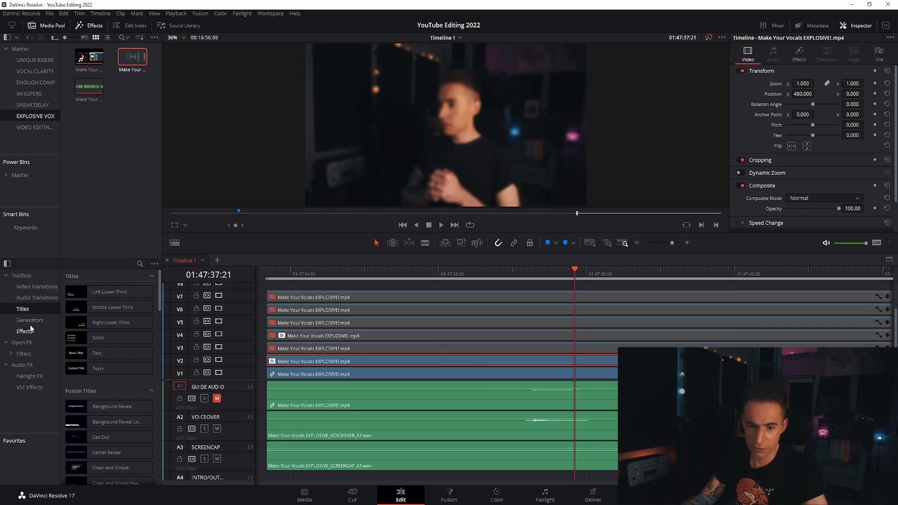
{"action": "left_click", "coordinate": [23, 354]}
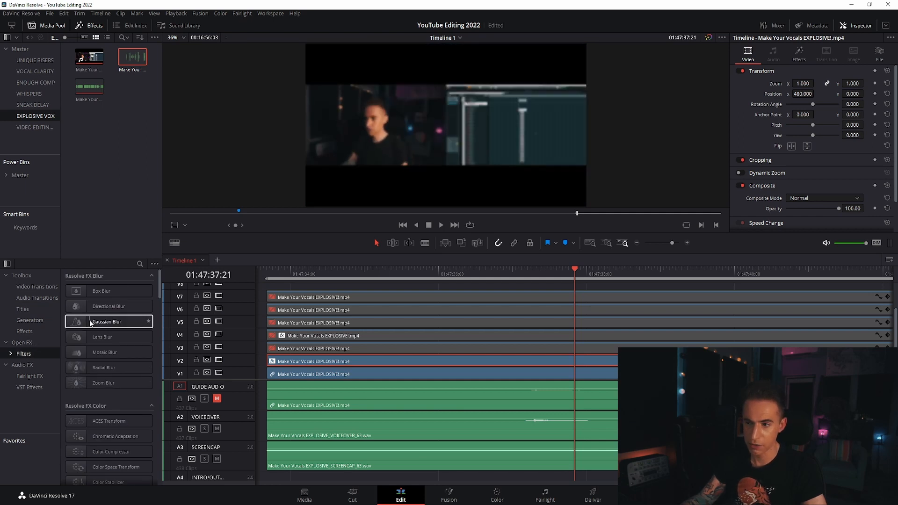
{"action": "left_click_drag", "start_coordinate": [90, 323], "coordinate": [346, 361]}
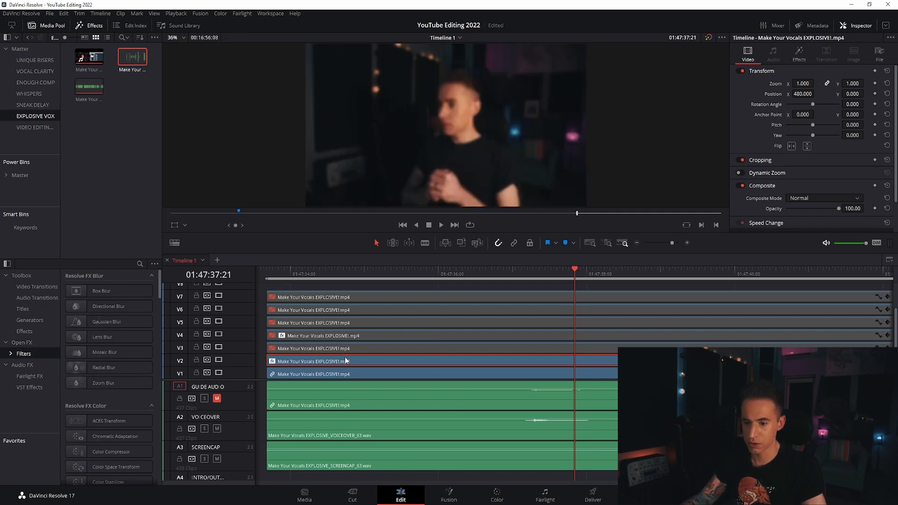
{"action": "left_click", "coordinate": [800, 52]}
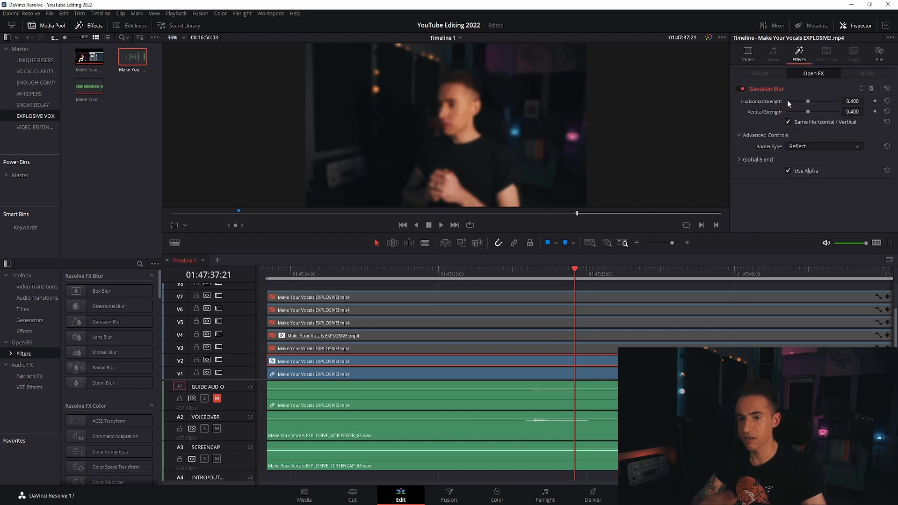
Enable the Make Your Vocals EXPLOSIVE! clips on V3, V4 and V5
{"action": "left_click", "coordinate": [368, 344]}
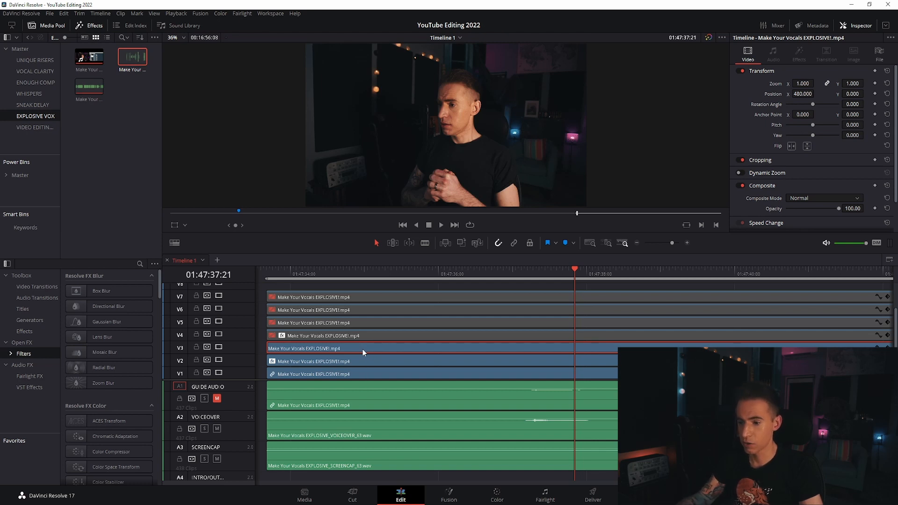
{"action": "left_click", "coordinate": [374, 336]}
{"action": "key", "text": "d"}
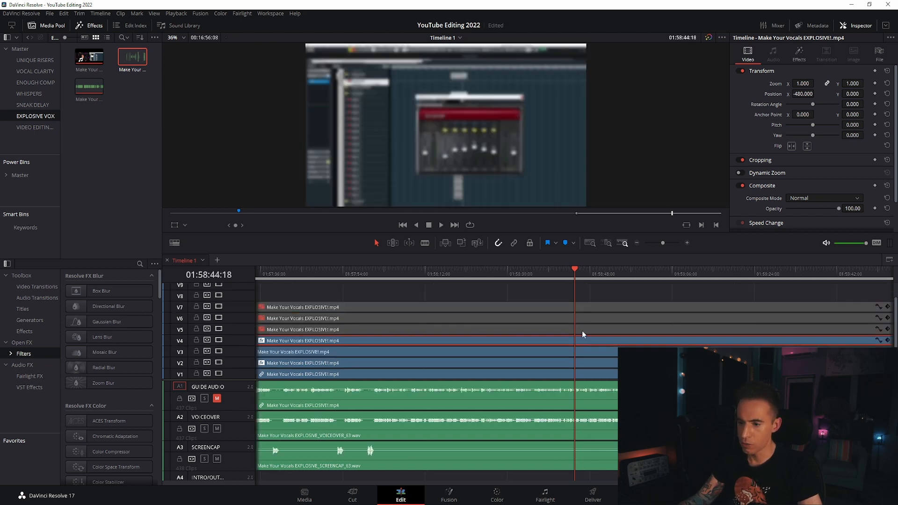
{"action": "left_click", "coordinate": [583, 330]}
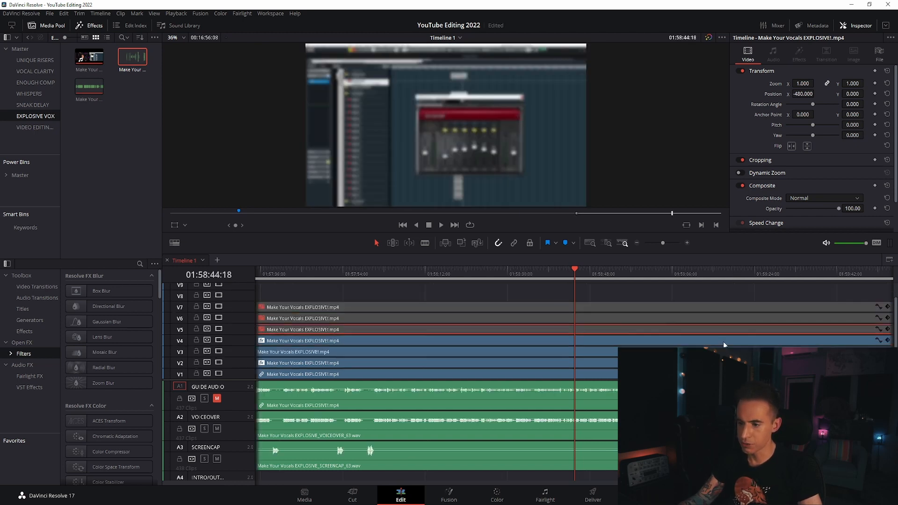
{"action": "key", "text": "d"}
Toggle the blurred V4 clip off and back on to compare the screen layers beneath V5
{"action": "left_click", "coordinate": [393, 341]}
{"action": "key", "text": "d"}
{"action": "key", "text": "d"}
Open the V5 clip in Fusion, add a rectangle mask to MediaIn1 and enlarge the MediaOut1 viewer
{"action": "left_click", "coordinate": [447, 331]}
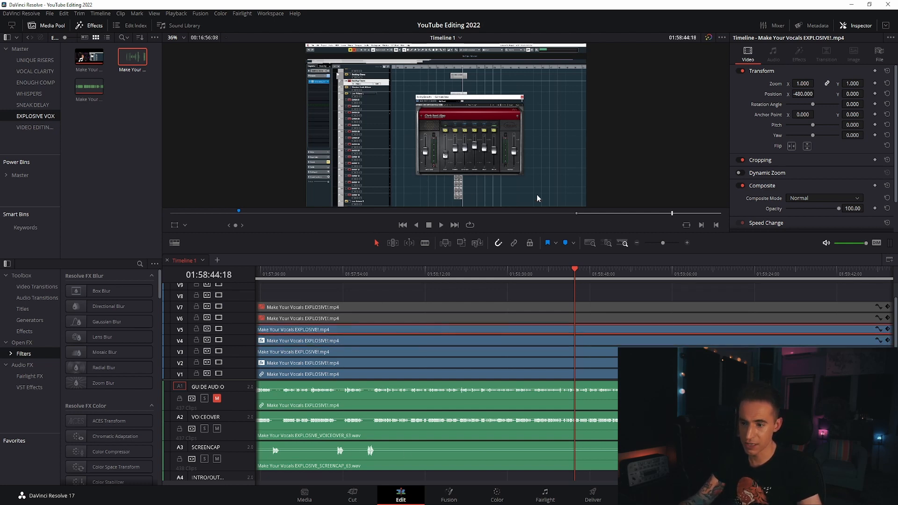
{"action": "left_click", "coordinate": [448, 494]}
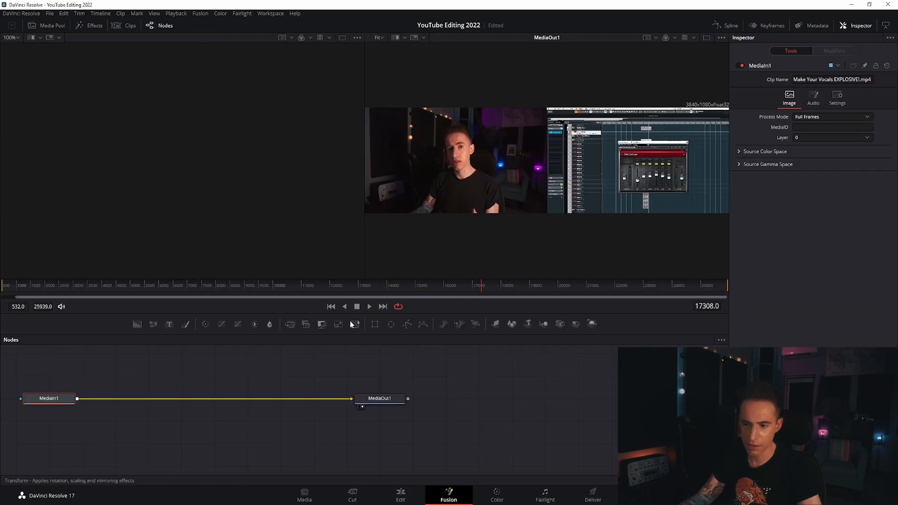
{"action": "left_click", "coordinate": [374, 323]}
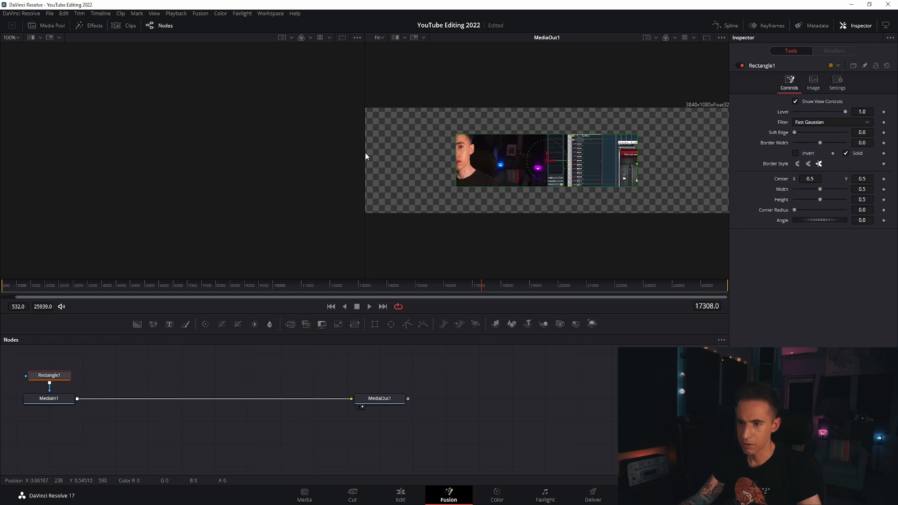
{"action": "left_click_drag", "start_coordinate": [363, 80], "coordinate": [3, 89]}
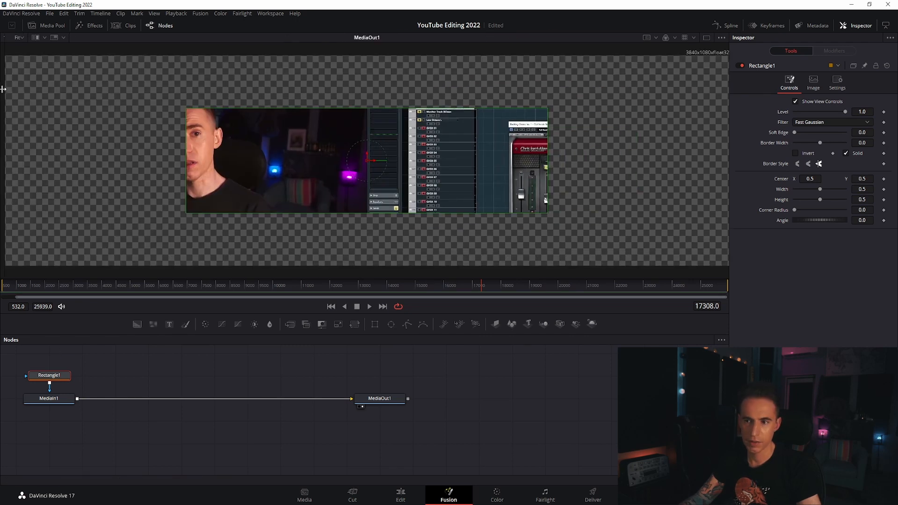
Fit the rectangle mask around the plugin window, centred about 0.79, 0.437 with width about 0.189 and height about 0.48, and return to the Edit page
{"action": "left_click_drag", "start_coordinate": [370, 160], "coordinate": [577, 176]}
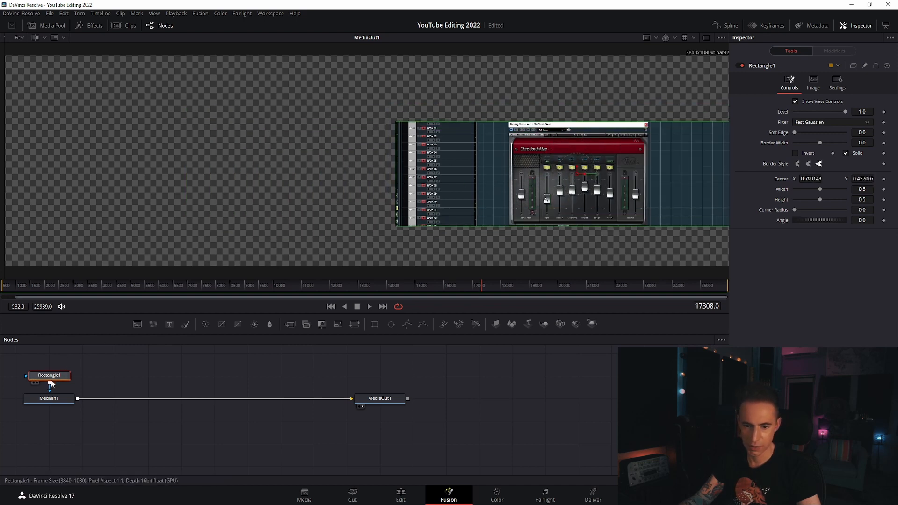
{"action": "left_click_drag", "start_coordinate": [397, 174], "coordinate": [510, 176]}
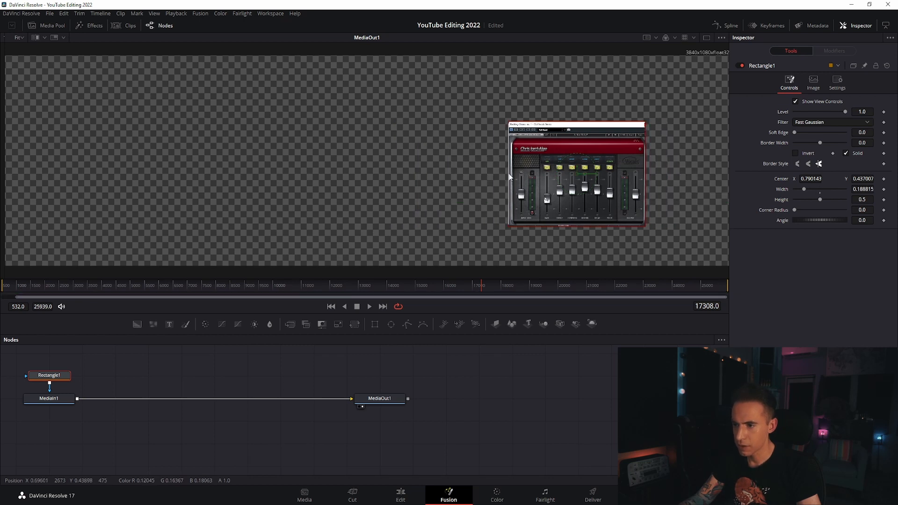
{"action": "left_click_drag", "start_coordinate": [585, 226], "coordinate": [588, 224]}
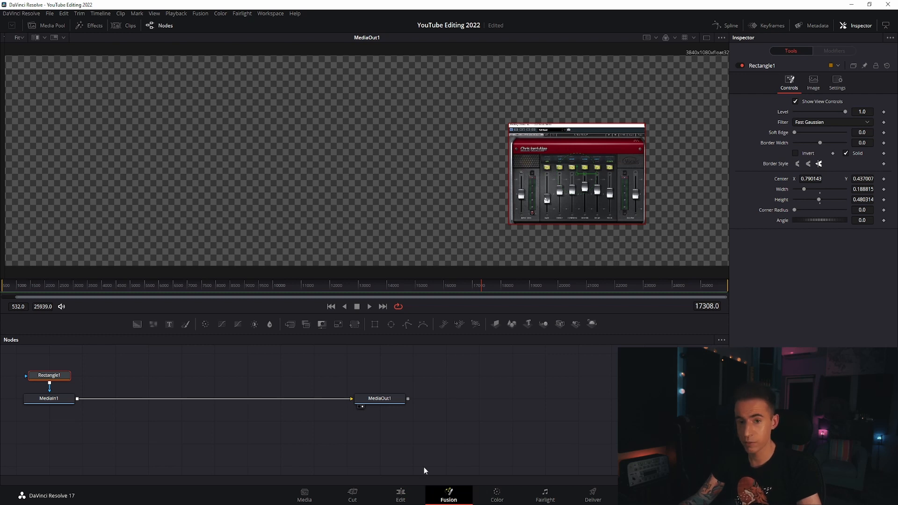
{"action": "left_click", "coordinate": [410, 494]}
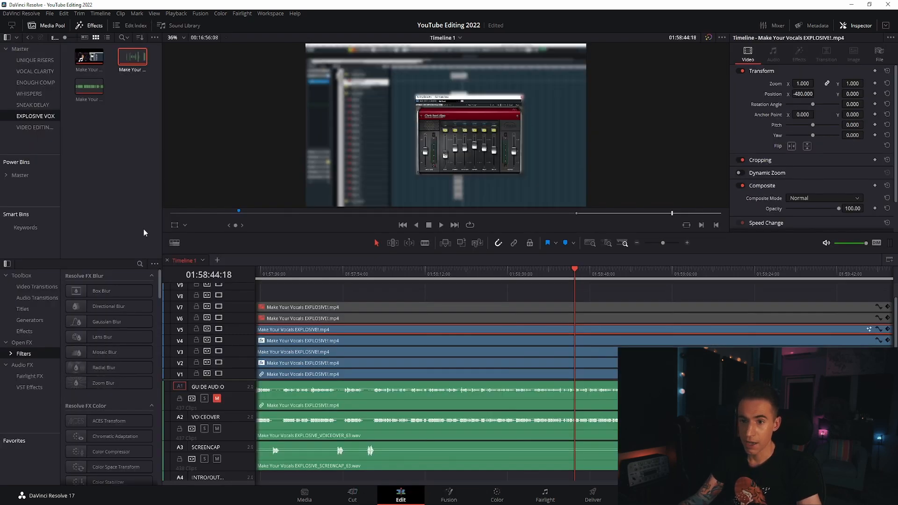
Widen the V5 clip's rectangle mask to about 0.2, shift its centre X to about 0.793, and return to the Edit page
{"action": "left_click", "coordinate": [441, 491]}
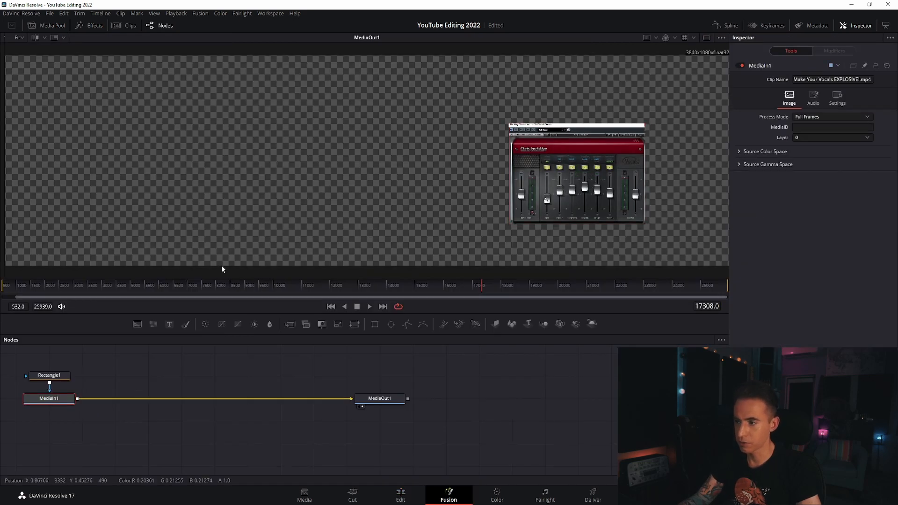
{"action": "left_click", "coordinate": [55, 378]}
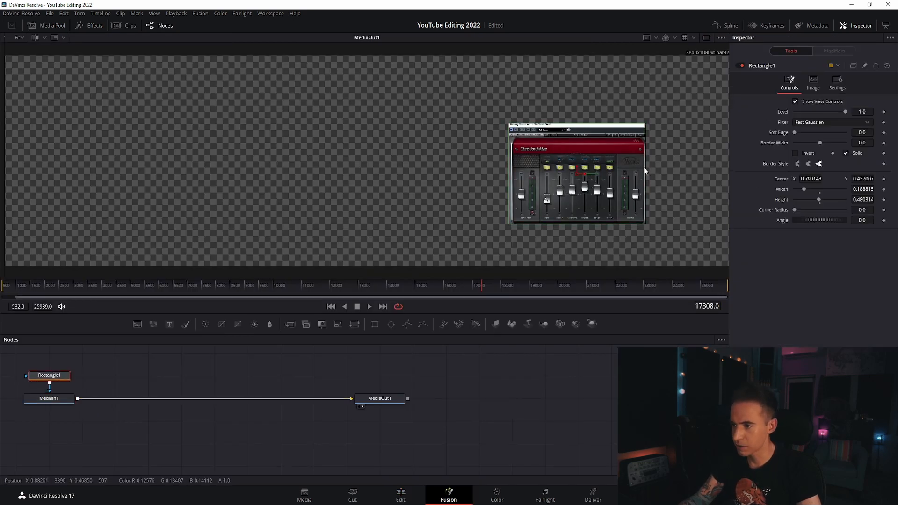
{"action": "left_click_drag", "start_coordinate": [643, 166], "coordinate": [648, 166]}
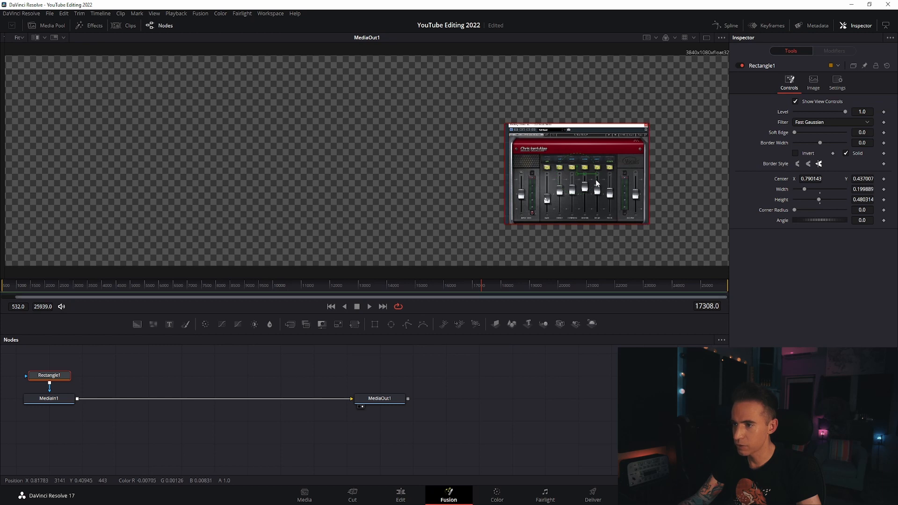
{"action": "left_click_drag", "start_coordinate": [580, 173], "coordinate": [585, 173]}
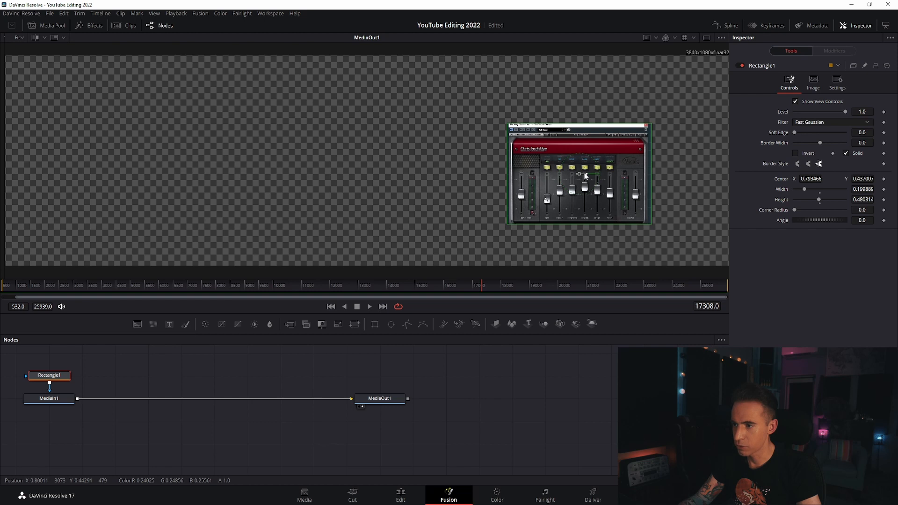
{"action": "key", "text": "shift+4"}
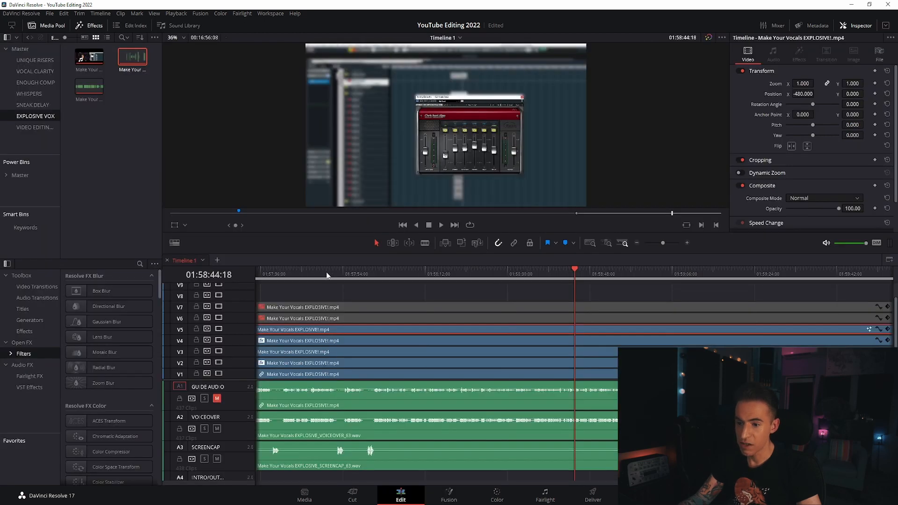
Compare the masked plugin window around 01:58:20:07 with the V4 clip and its Gaussian Blur each toggled off and on
{"action": "left_click_drag", "start_coordinate": [323, 272], "coordinate": [463, 273]}
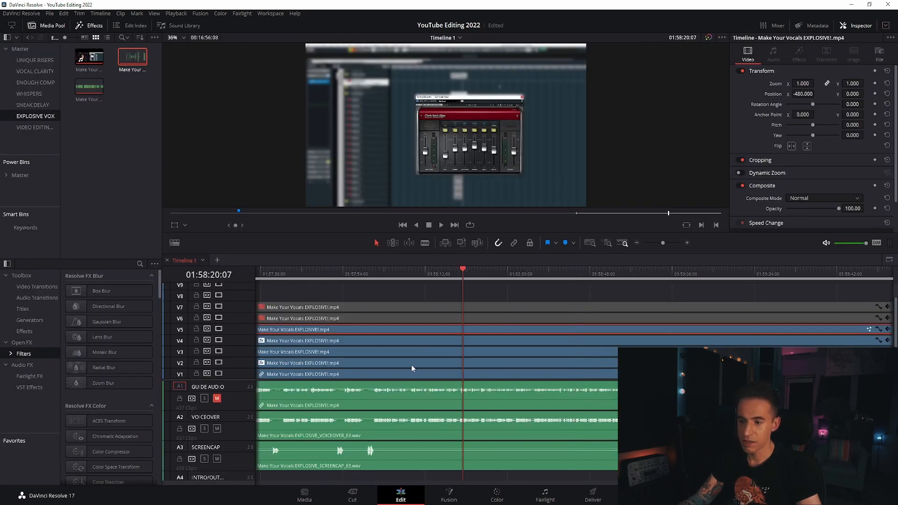
{"action": "left_click", "coordinate": [318, 340]}
{"action": "key", "text": "d"}
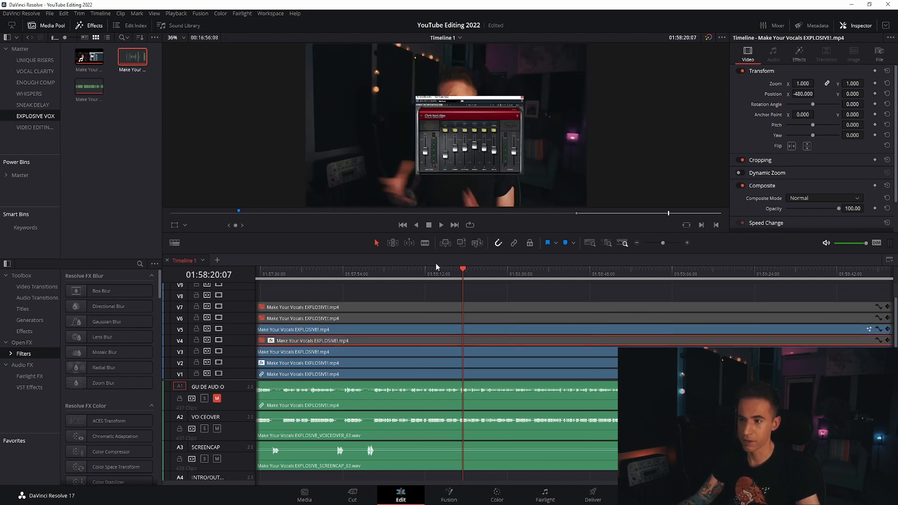
{"action": "key", "text": "d"}
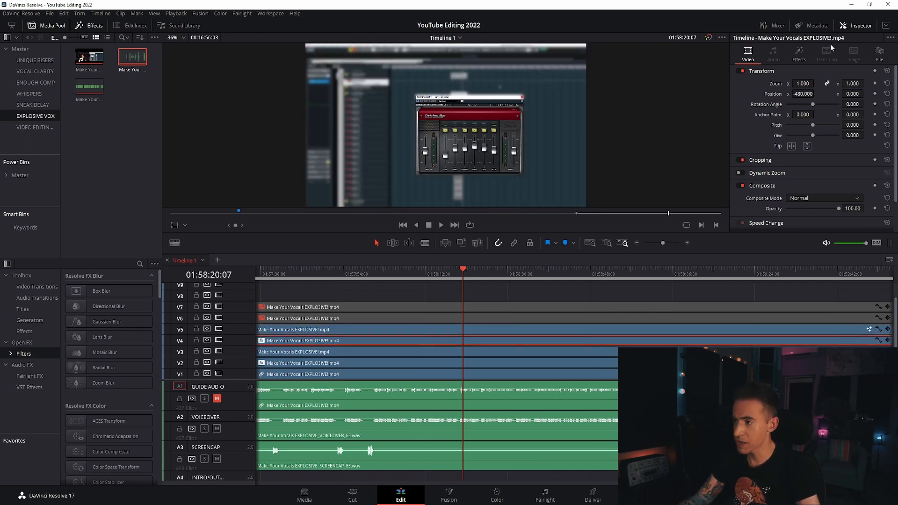
{"action": "left_click", "coordinate": [799, 53]}
{"action": "left_click", "coordinate": [739, 89]}
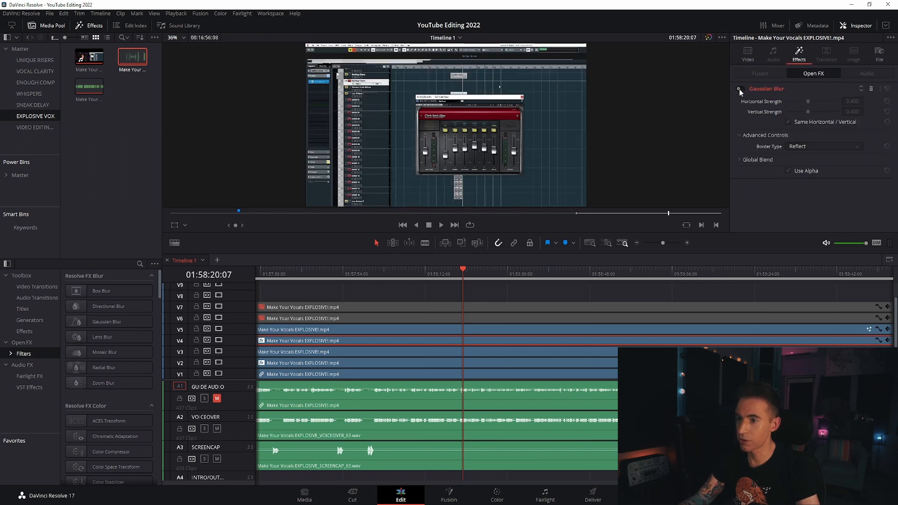
{"action": "left_click", "coordinate": [739, 89]}
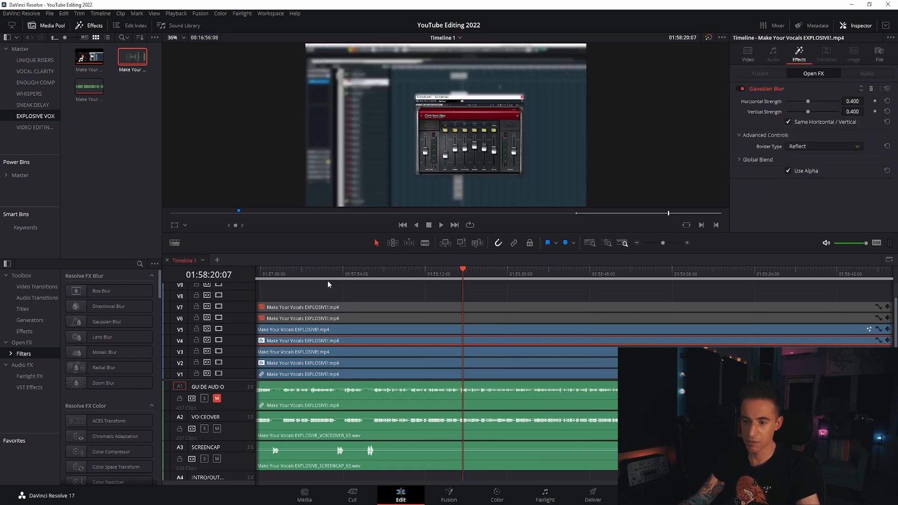
Split all the stacked video and audio clips at 01:58:14:13, where the plugin window has opened
{"action": "left_click", "coordinate": [315, 276]}
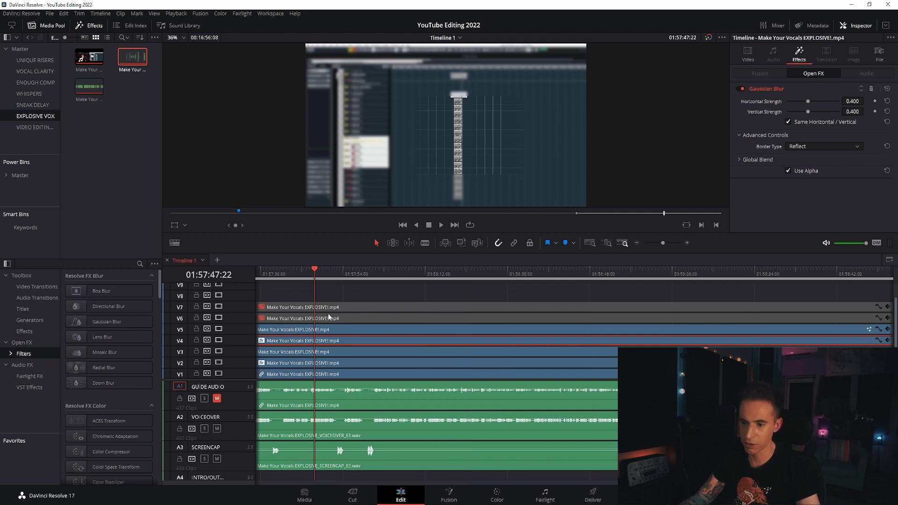
{"action": "left_click", "coordinate": [377, 271]}
{"action": "left_click", "coordinate": [423, 272]}
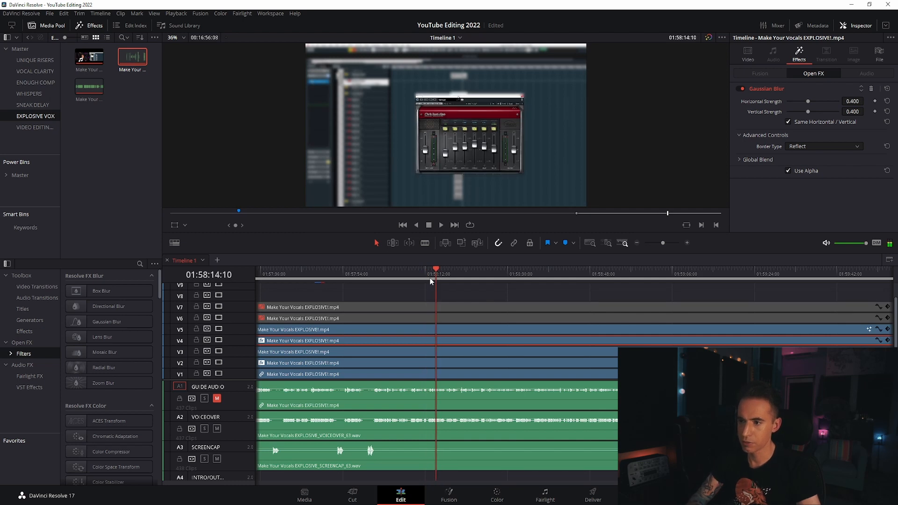
{"action": "key", "text": "Left"}
{"action": "key", "text": "ctrl+b"}
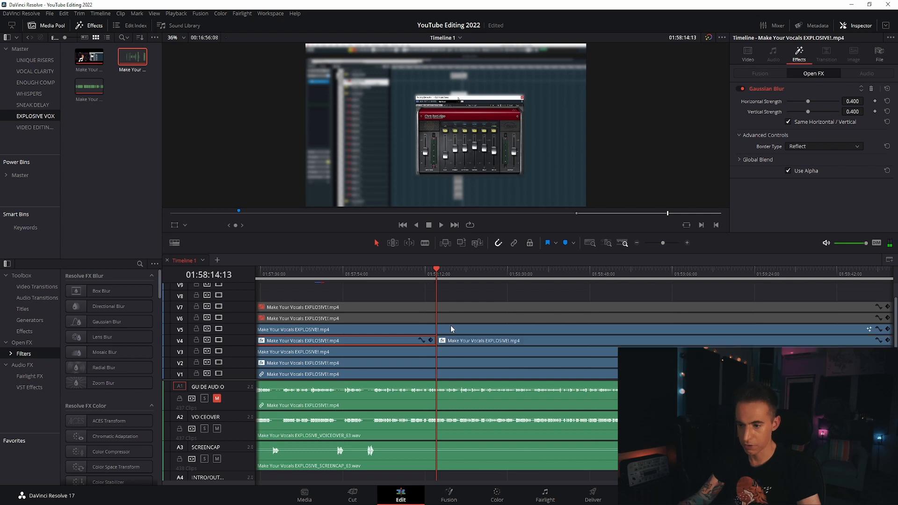
Delete the rectangle mask from the V5 segment before the cut in Fusion, and return to the Edit page
{"action": "left_click", "coordinate": [375, 332]}
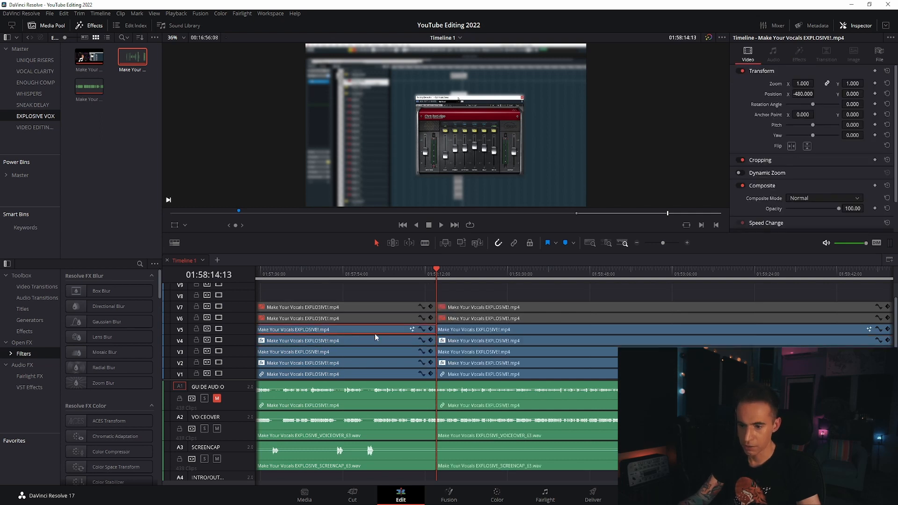
{"action": "left_click", "coordinate": [370, 273]}
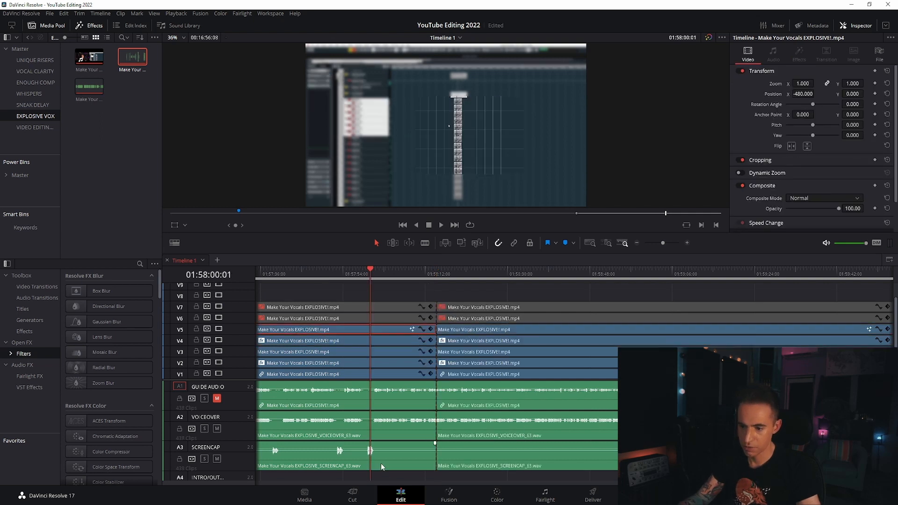
{"action": "left_click", "coordinate": [447, 494]}
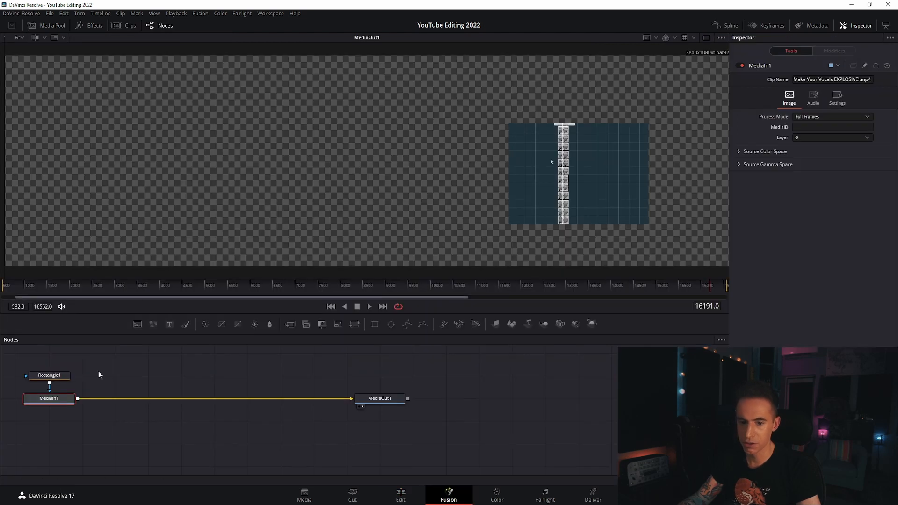
{"action": "right_click", "coordinate": [55, 376]}
{"action": "left_click", "coordinate": [70, 152]}
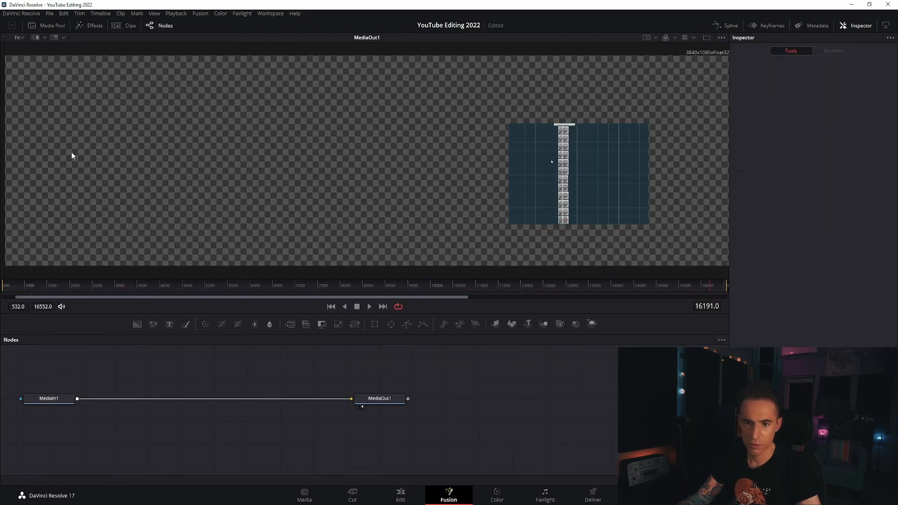
{"action": "left_click", "coordinate": [405, 495]}
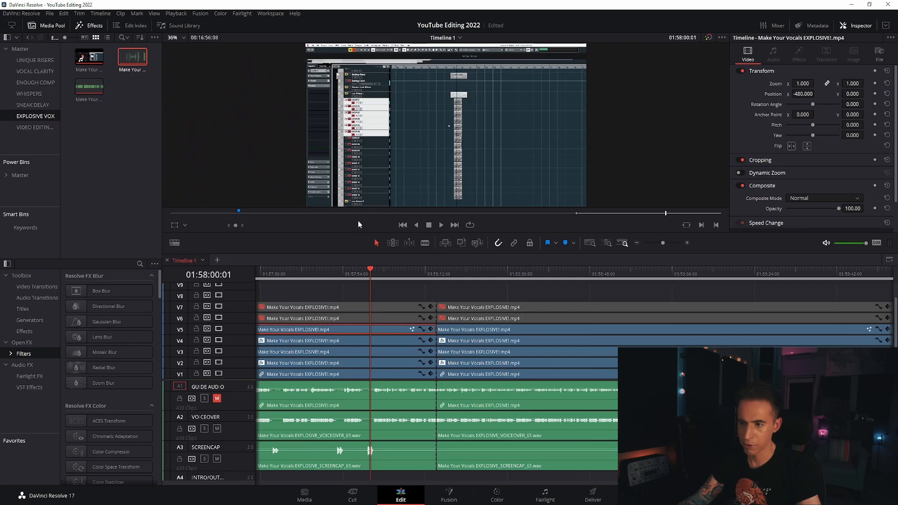
Play the stacked clips through the cut near 01:58:14:13 to review the change to the masked plugin window
{"action": "left_click_drag", "start_coordinate": [359, 274], "coordinate": [457, 302]}
{"action": "key", "text": "space"}
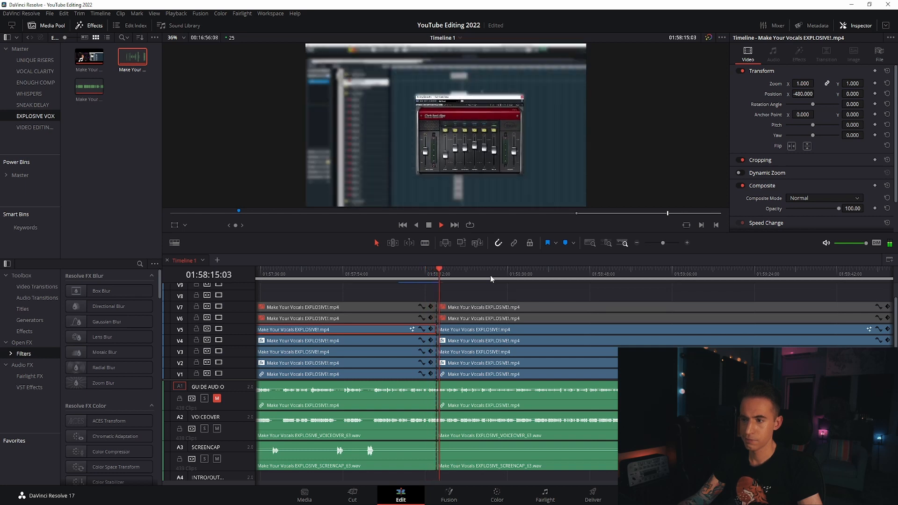
{"action": "key", "text": "space"}
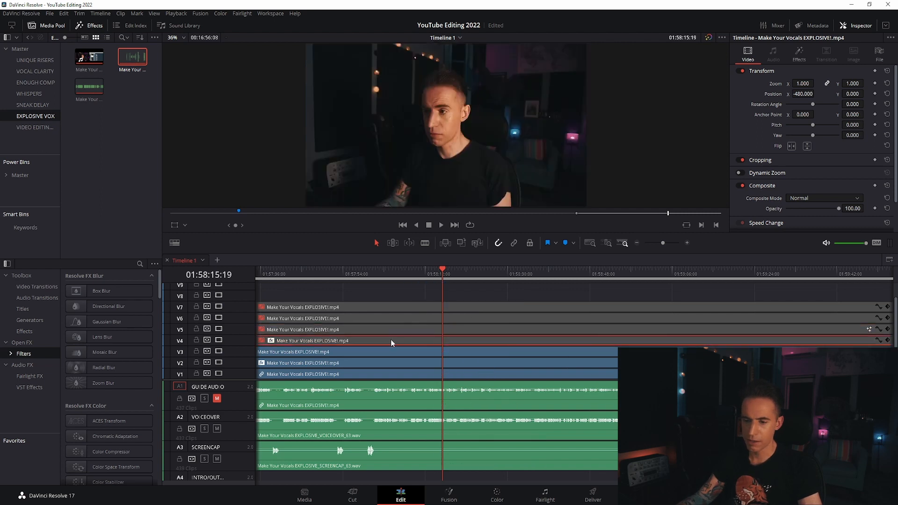
Enable the Make Your Vocals EXPLOSIVE! clips on V4, V5, V6 and V7
{"action": "key", "text": "d"}
{"action": "left_click", "coordinate": [401, 328]}
{"action": "key", "text": "d"}
{"action": "left_click", "coordinate": [411, 316]}
{"action": "key", "text": "d"}
{"action": "left_click", "coordinate": [419, 307]}
{"action": "key", "text": "d"}
{"action": "left_click", "coordinate": [417, 318]}
{"action": "left_click", "coordinate": [425, 311]}
{"action": "left_click", "coordinate": [447, 317]}
{"action": "key", "text": "d"}
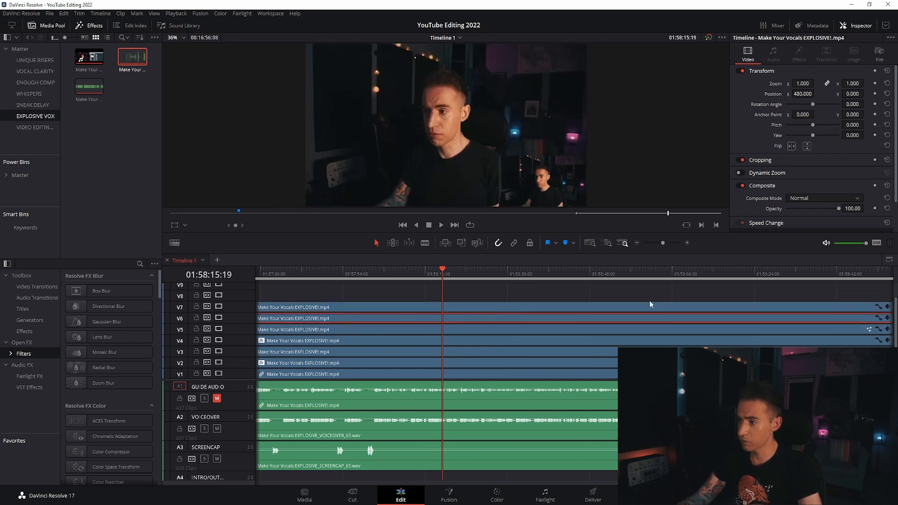
Disable the V7 inset camera clip, and try scaling the full-size V6 camera clip to zoom 0.270 and lowering it as a corner inset
{"action": "left_click", "coordinate": [445, 310]}
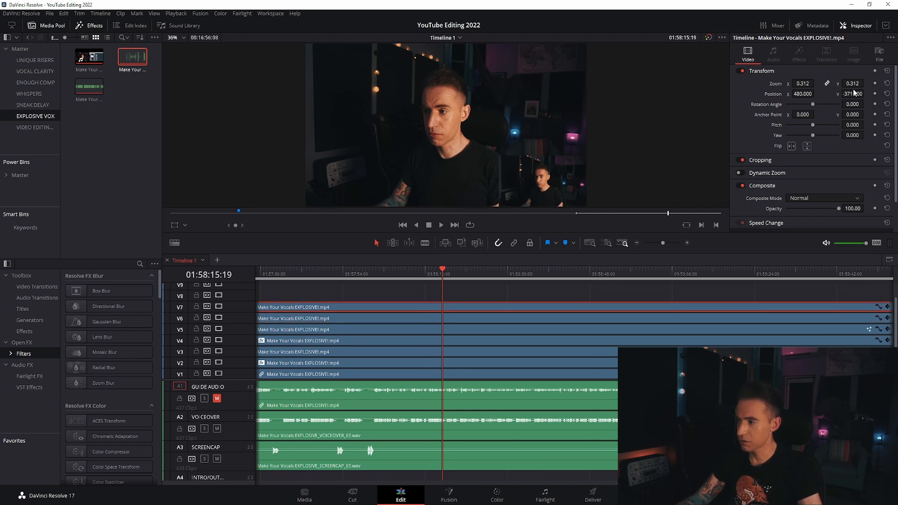
{"action": "left_click", "coordinate": [427, 316]}
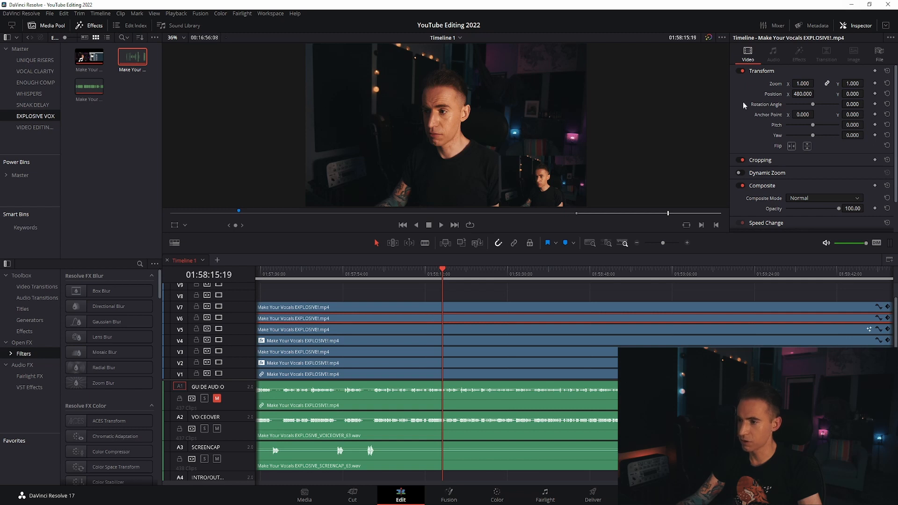
{"action": "left_click", "coordinate": [451, 307]}
{"action": "key", "text": "d"}
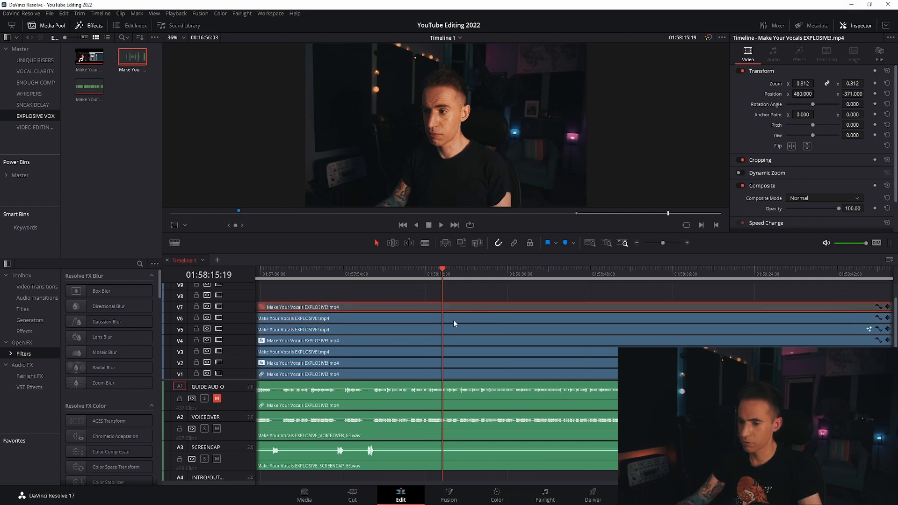
{"action": "left_click", "coordinate": [451, 318]}
{"action": "left_click", "coordinate": [453, 327]}
{"action": "left_click", "coordinate": [461, 320]}
{"action": "left_click_drag", "start_coordinate": [802, 84], "coordinate": [774, 84]}
{"action": "left_click_drag", "start_coordinate": [852, 94], "coordinate": [788, 94]}
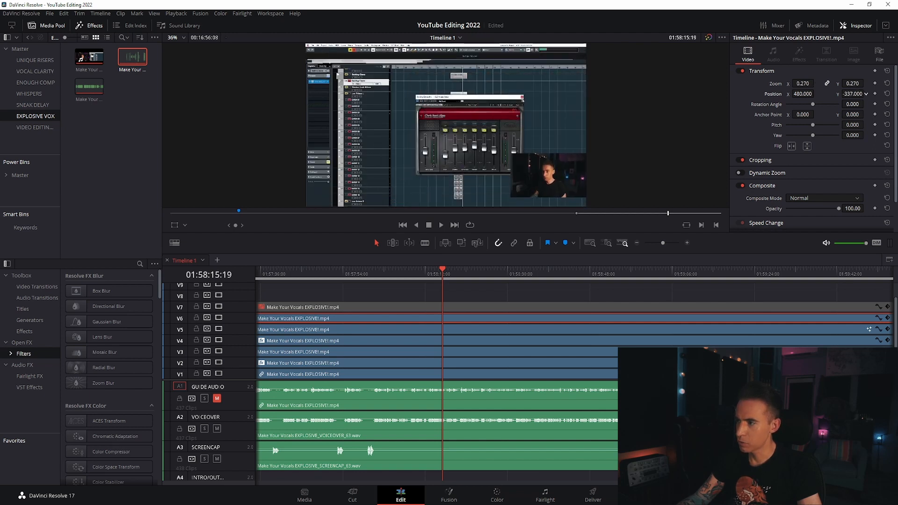
{"action": "left_click_drag", "start_coordinate": [852, 94], "coordinate": [891, 94]}
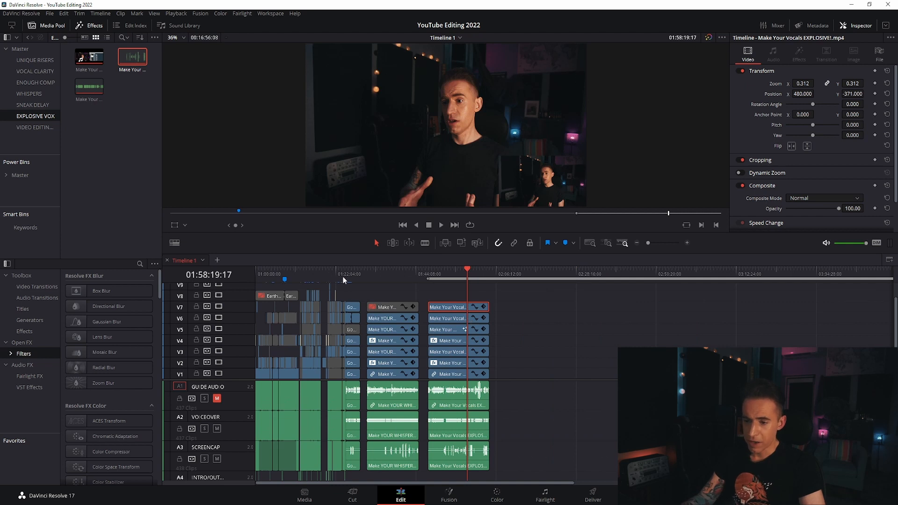
Locate the opening of the Got ENOUGH VOCAL Compression edit on the timeline and place the playhead at 01:20:04:16
{"action": "left_click", "coordinate": [342, 277]}
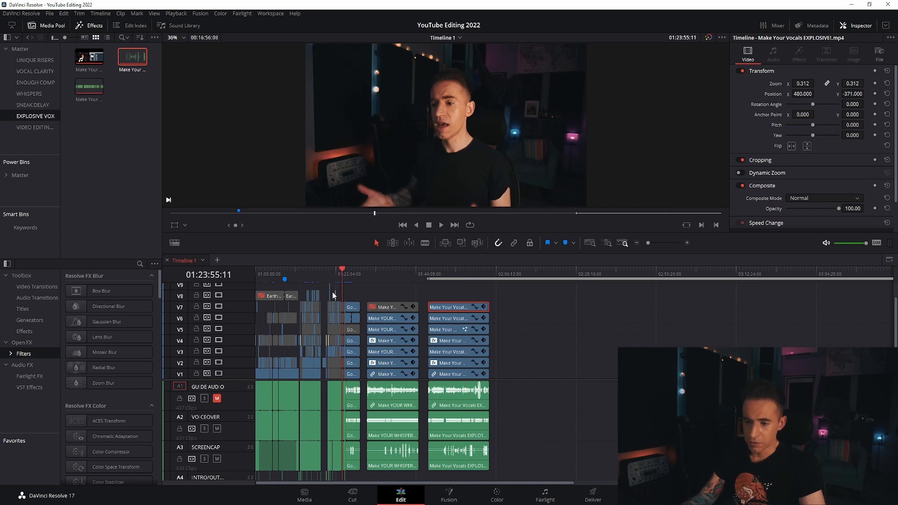
{"action": "scroll", "coordinate": [333, 296], "scroll_direction": "up", "scroll_amount": 6}
{"action": "scroll", "coordinate": [620, 297], "scroll_direction": "left", "scroll_amount": 5}
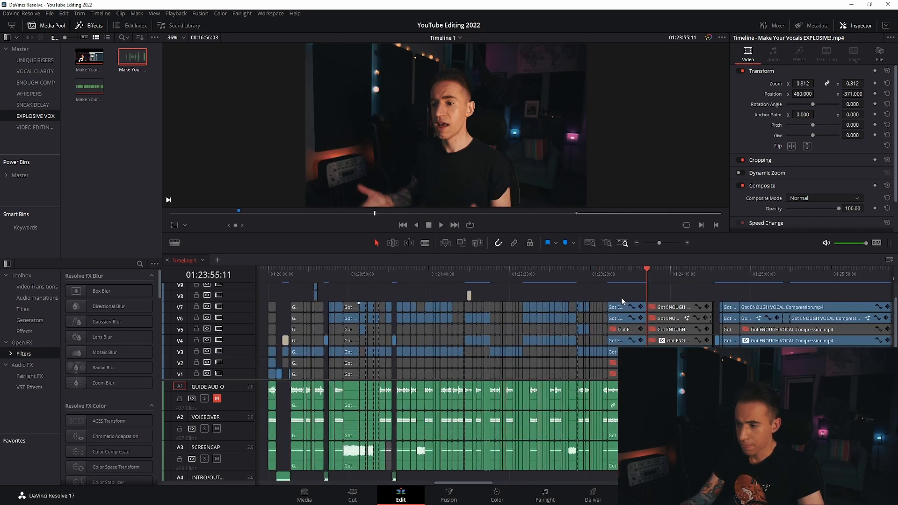
{"action": "left_click", "coordinate": [414, 274]}
{"action": "scroll", "coordinate": [622, 319], "scroll_direction": "up", "scroll_amount": 6}
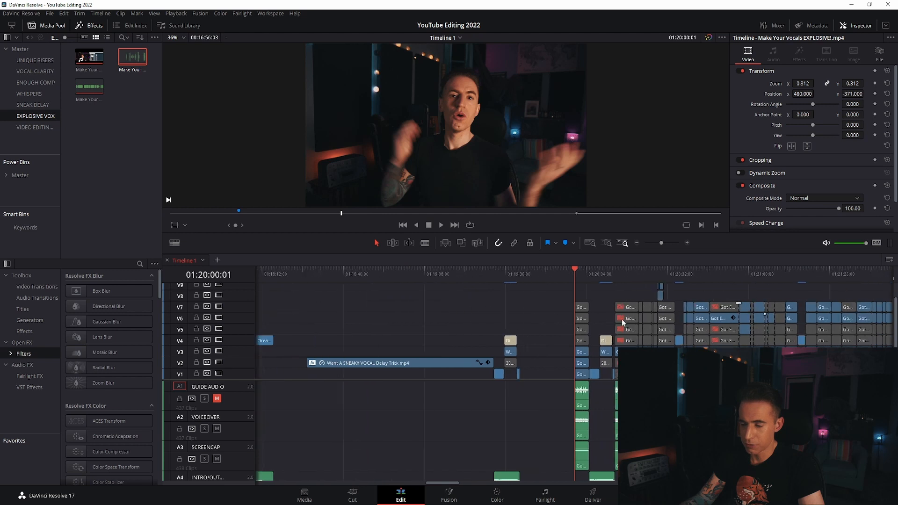
{"action": "scroll", "coordinate": [630, 316], "scroll_direction": "down", "scroll_amount": 2}
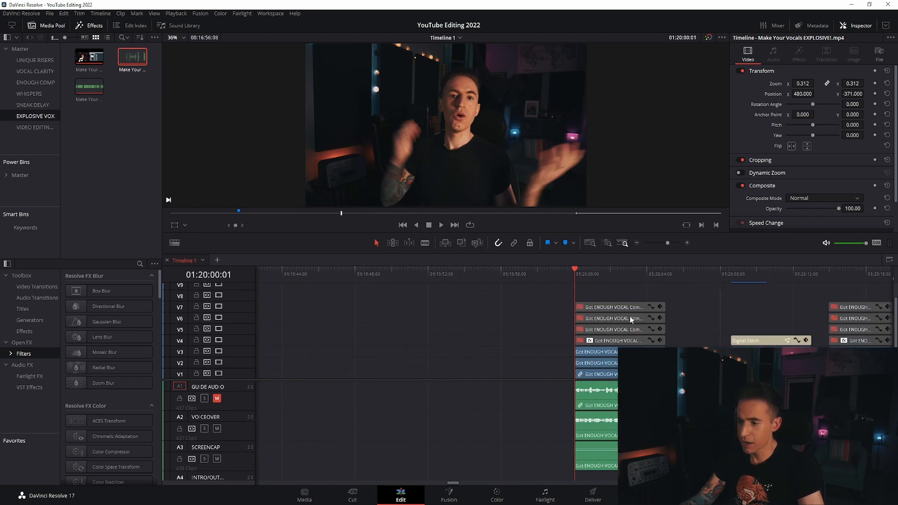
{"action": "left_click", "coordinate": [658, 275]}
{"action": "scroll", "coordinate": [681, 299], "scroll_direction": "right", "scroll_amount": 3}
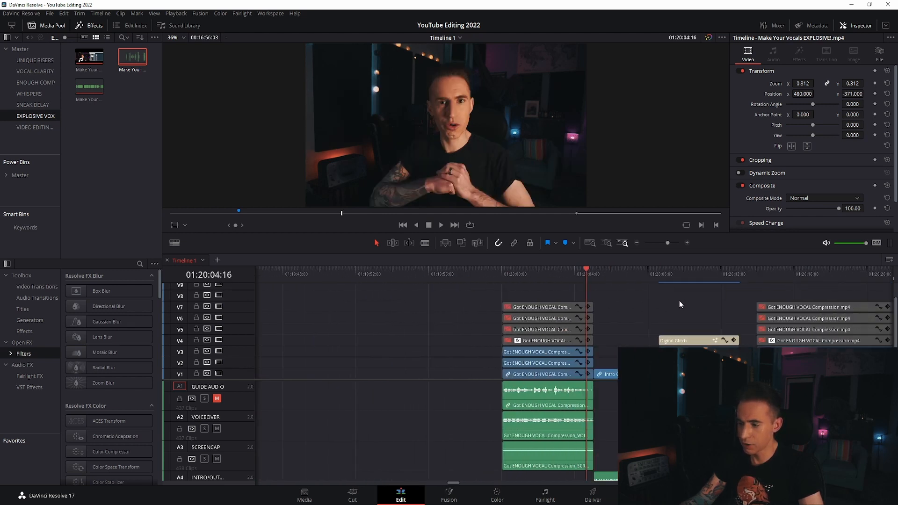
Inspect the intro's audio and video tracks, and play the intro sequence from 01:20:04:21
{"action": "scroll", "coordinate": [562, 434], "scroll_direction": "down", "scroll_amount": 2}
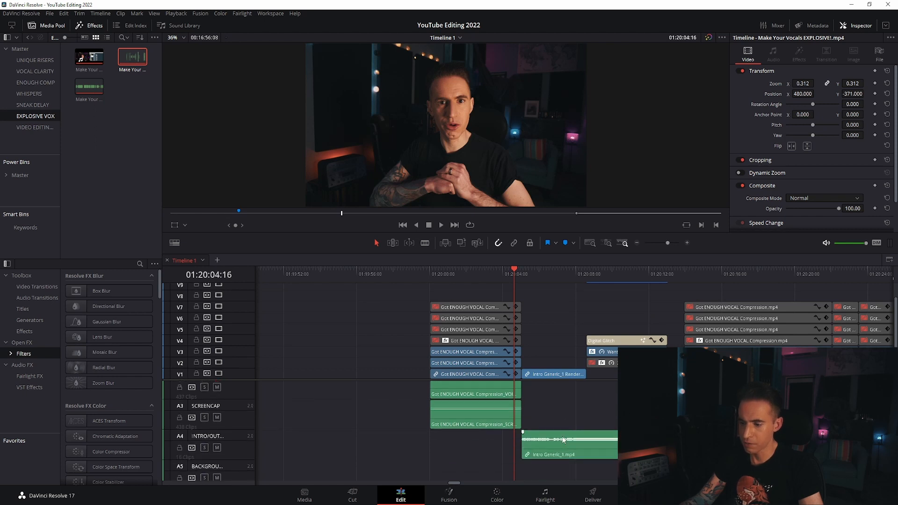
{"action": "scroll", "coordinate": [495, 411], "scroll_direction": "up", "scroll_amount": 2}
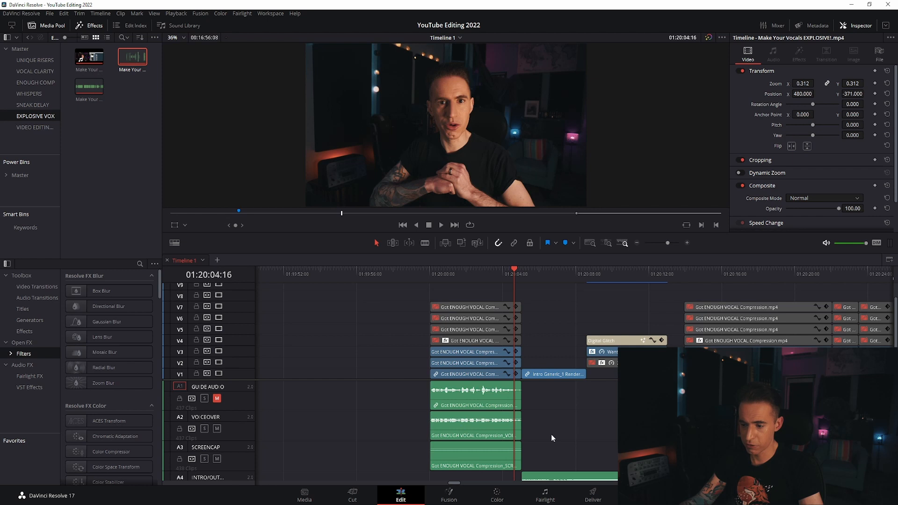
{"action": "scroll", "coordinate": [476, 446], "scroll_direction": "down", "scroll_amount": 1}
{"action": "scroll", "coordinate": [528, 387], "scroll_direction": "up", "scroll_amount": 7}
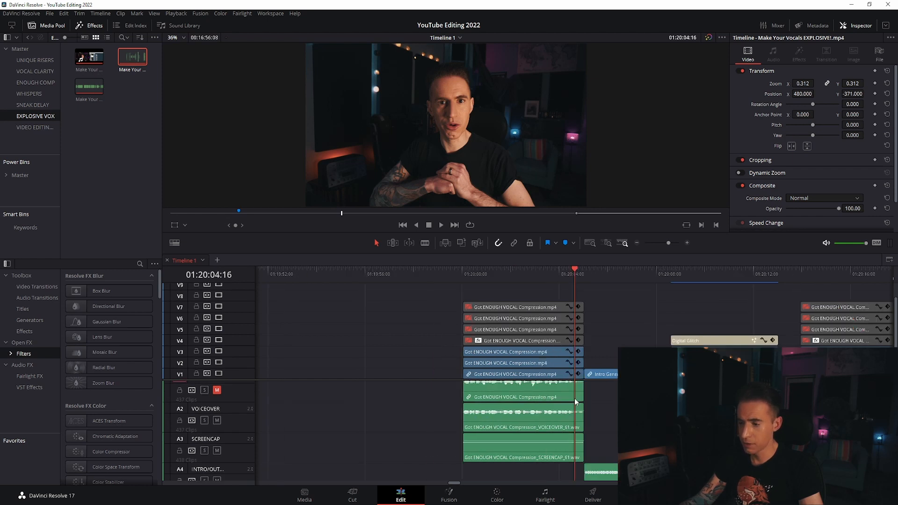
{"action": "scroll", "coordinate": [574, 398], "scroll_direction": "left", "scroll_amount": 3}
{"action": "scroll", "coordinate": [574, 397], "scroll_direction": "right", "scroll_amount": 8}
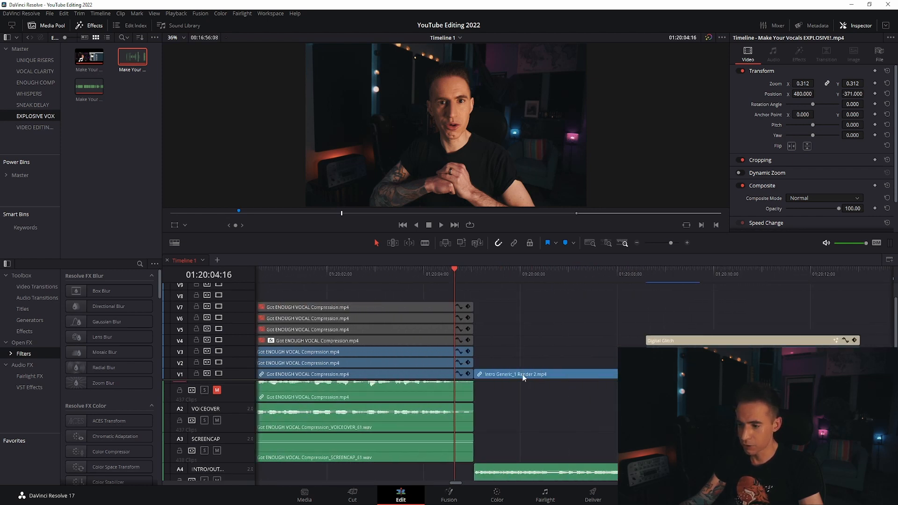
{"action": "left_click", "coordinate": [465, 273]}
{"action": "scroll", "coordinate": [550, 435], "scroll_direction": "down", "scroll_amount": 2}
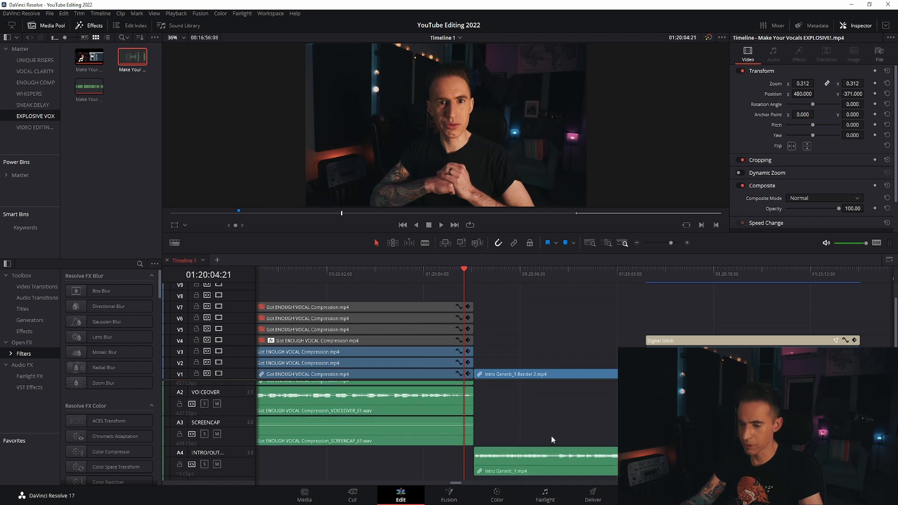
{"action": "scroll", "coordinate": [552, 437], "scroll_direction": "down", "scroll_amount": 1}
{"action": "key", "text": "space"}
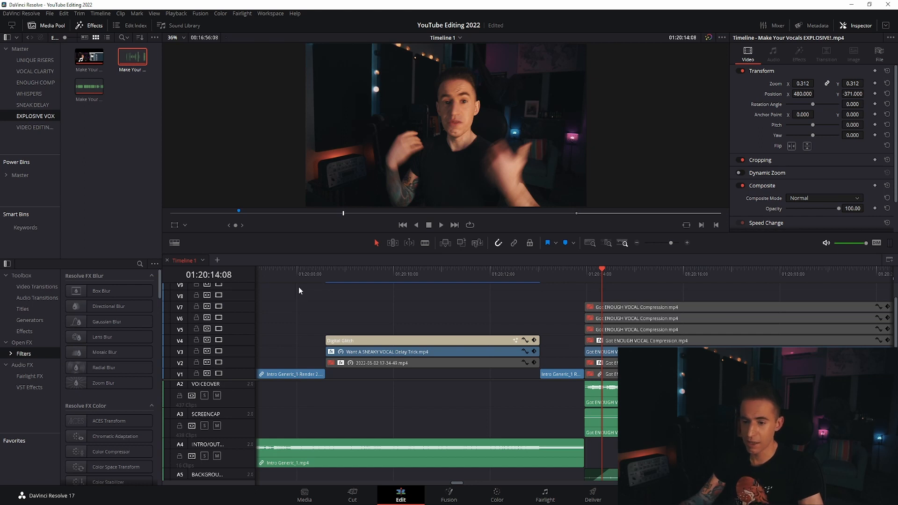
Review the logo shot at 01:20:07:22, and examine the speed change settings of the V3 clip starting at 01:20:08:15
{"action": "left_click", "coordinate": [291, 271]}
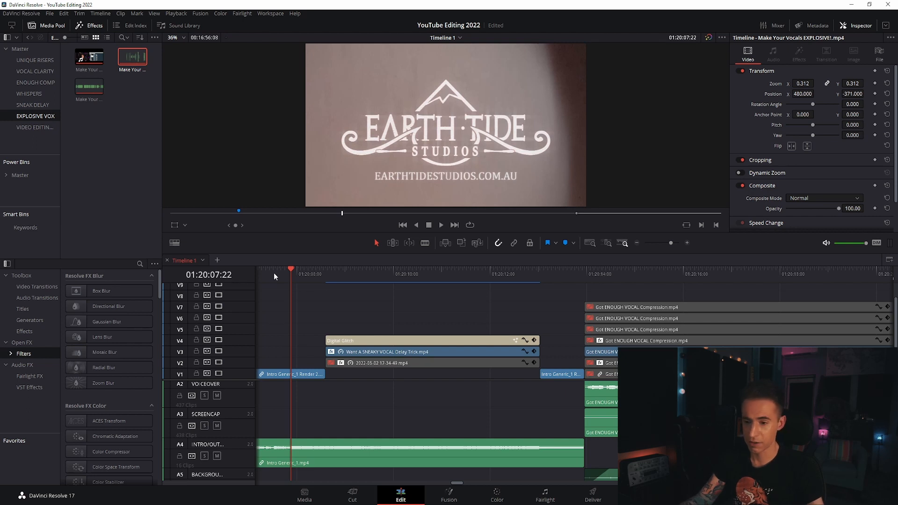
{"action": "left_click", "coordinate": [325, 274]}
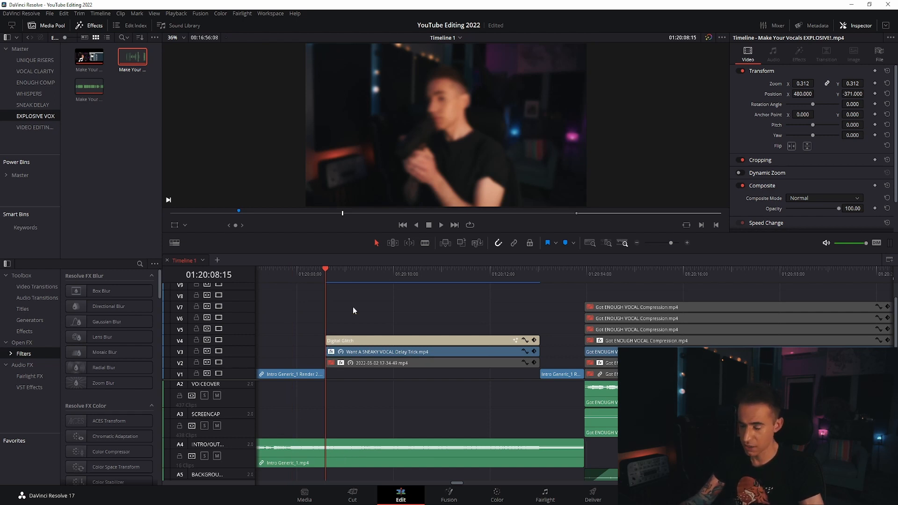
{"action": "left_click", "coordinate": [363, 353]}
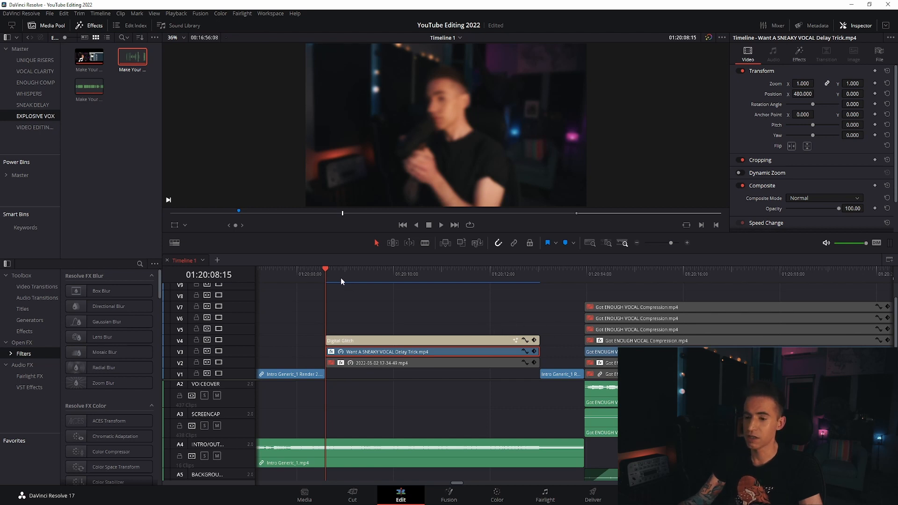
{"action": "scroll", "coordinate": [896, 129], "scroll_direction": "down", "scroll_amount": 2}
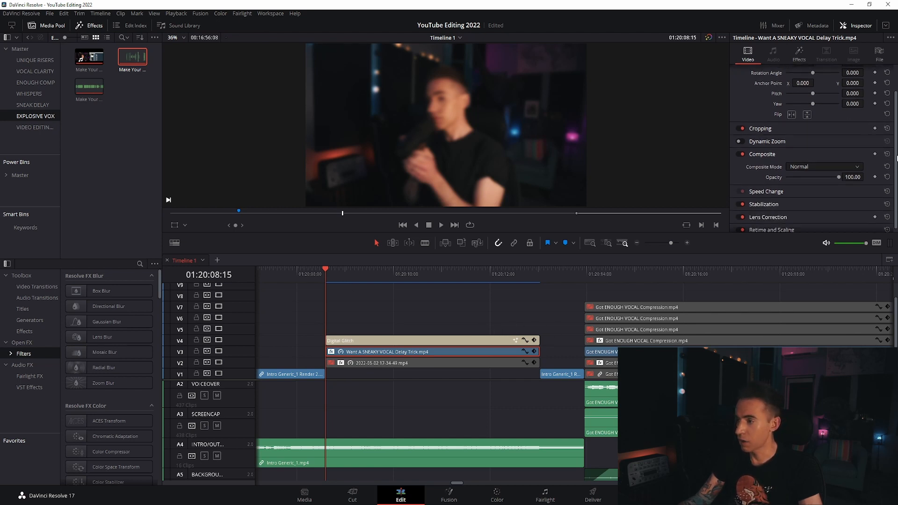
{"action": "left_click", "coordinate": [782, 189]}
{"action": "scroll", "coordinate": [896, 172], "scroll_direction": "down", "scroll_amount": 2}
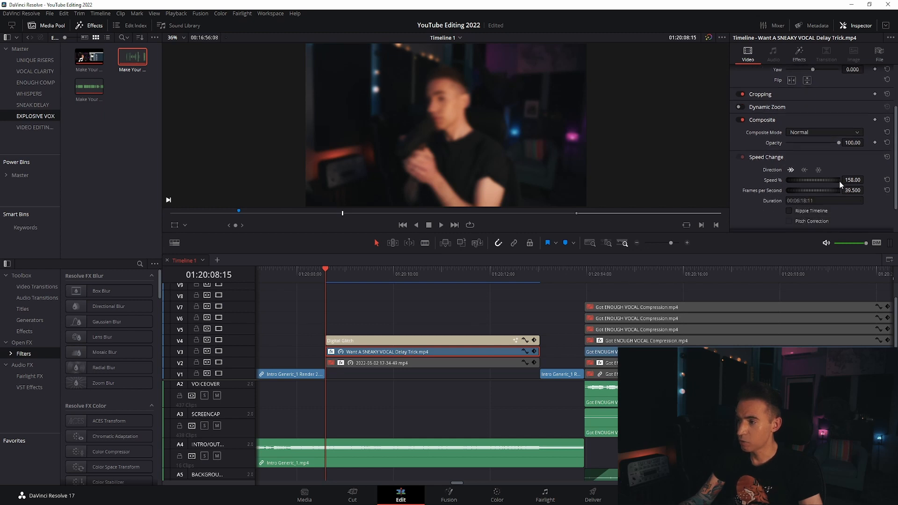
Disable the Digital Glitch title, preview the blurred footage beneath it, and return the playhead to 01:20:08:15
{"action": "left_click", "coordinate": [334, 340]}
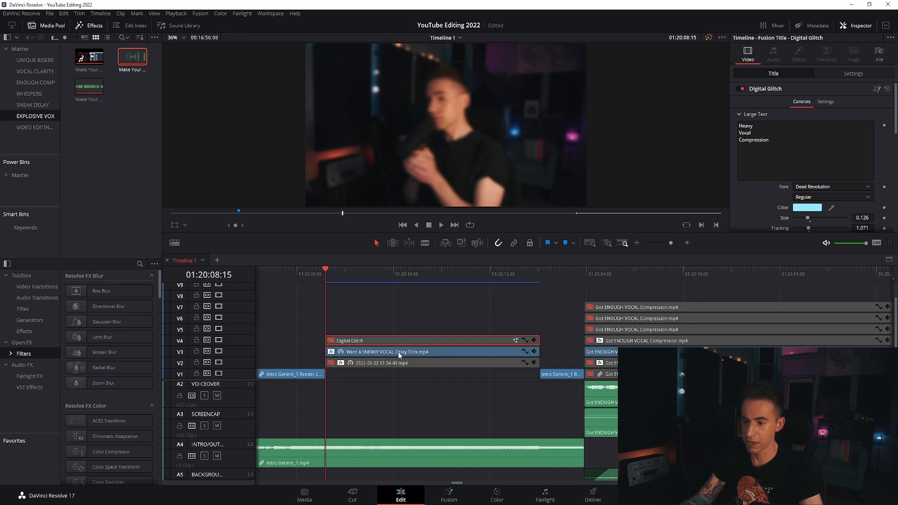
{"action": "key", "text": "space"}
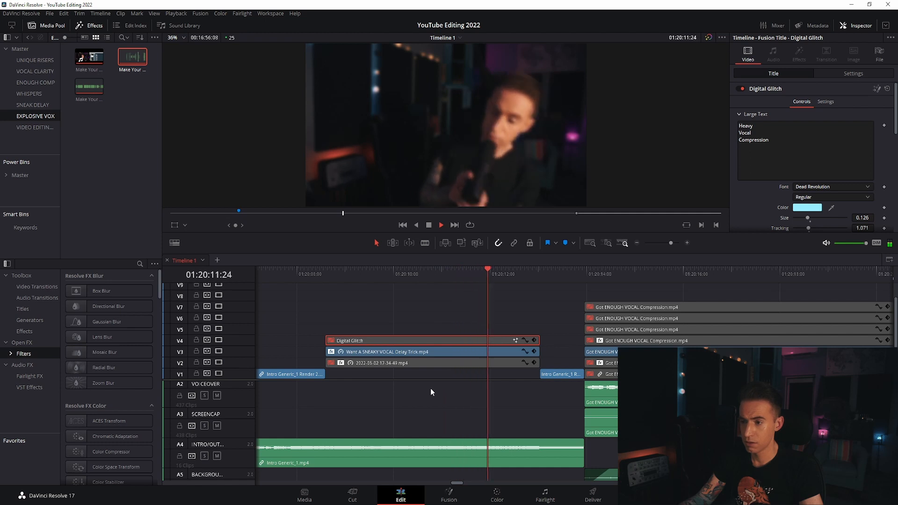
{"action": "key", "text": "space"}
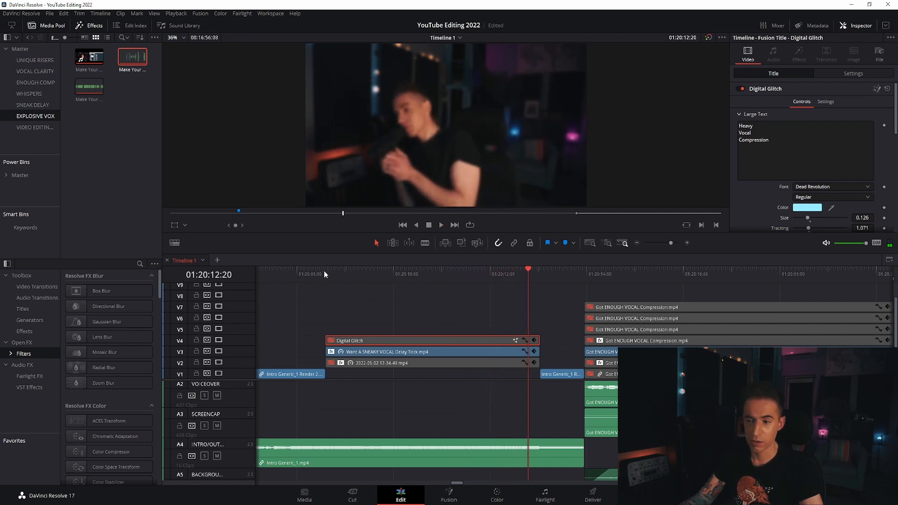
{"action": "left_click", "coordinate": [325, 271]}
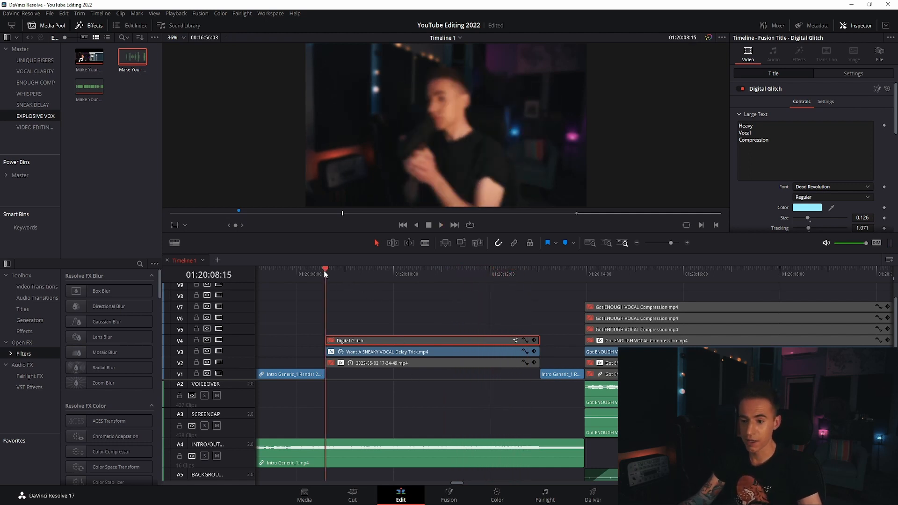
Examine the Gaussian Blur settings of the V3 Want A SNEAKY VOCAL Delay Trick clip, and re-enable the Digital Glitch title
{"action": "left_click", "coordinate": [404, 351]}
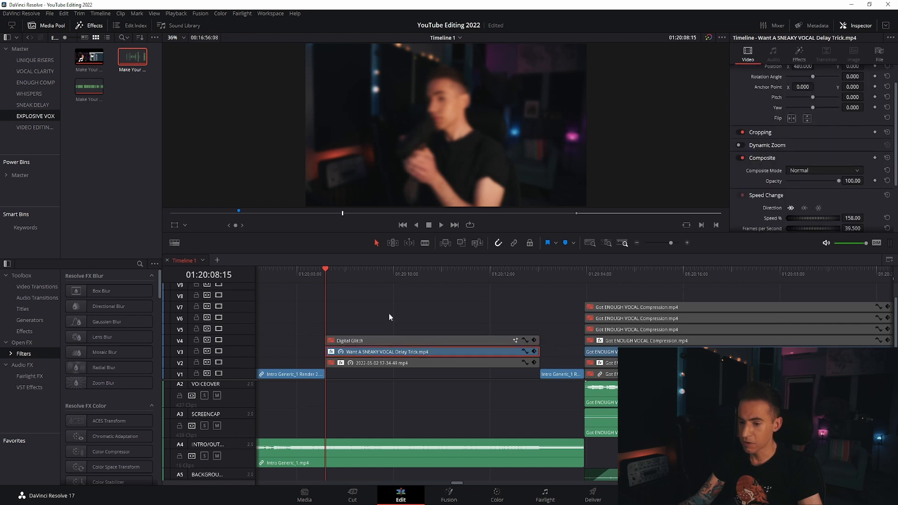
{"action": "left_click", "coordinate": [798, 55]}
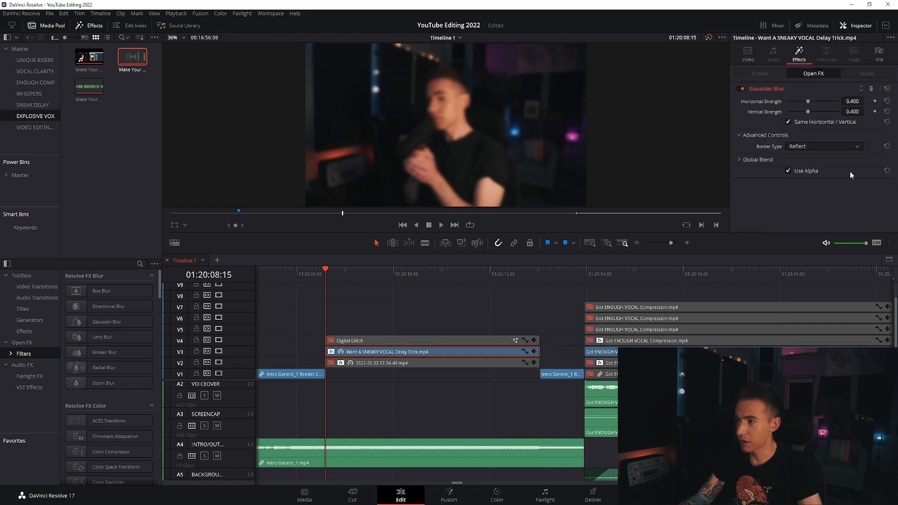
{"action": "left_click", "coordinate": [749, 54]}
{"action": "left_click", "coordinate": [368, 341]}
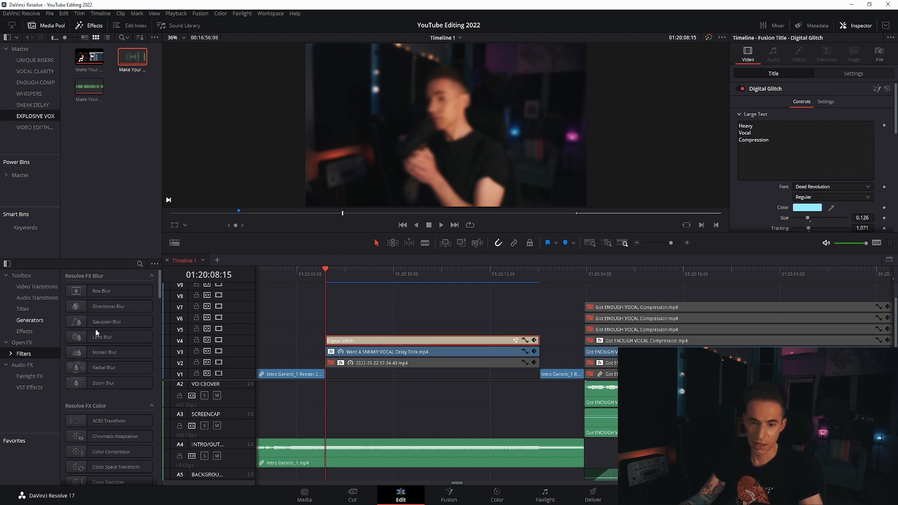
Add a Text+ title on V5 above the Digital Glitch title, apply the Digital Glitch Fusion effect, and view its text settings
{"action": "left_click", "coordinate": [24, 331]}
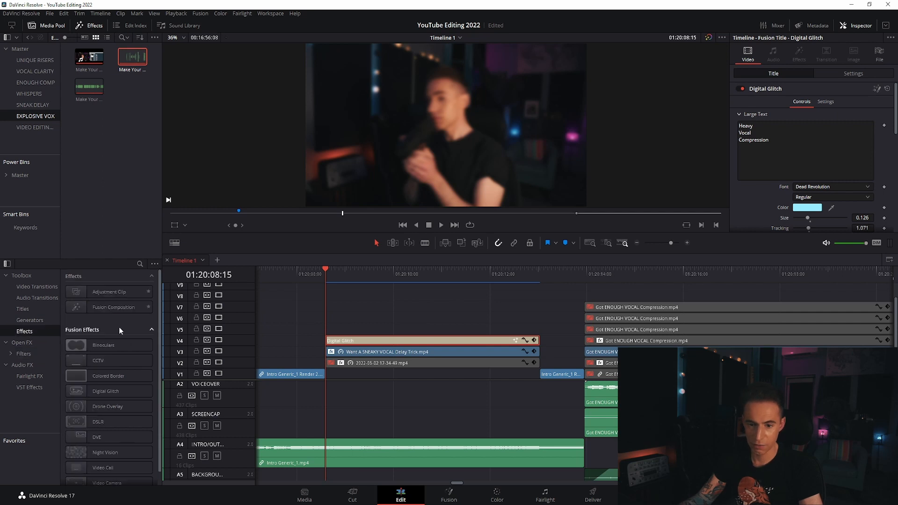
{"action": "left_click_drag", "start_coordinate": [130, 382], "coordinate": [108, 377]}
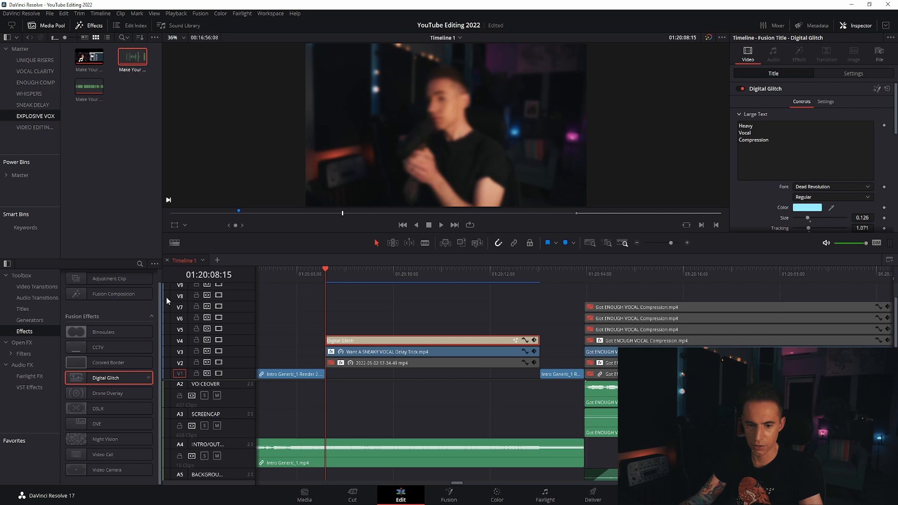
{"action": "left_click", "coordinate": [31, 309]}
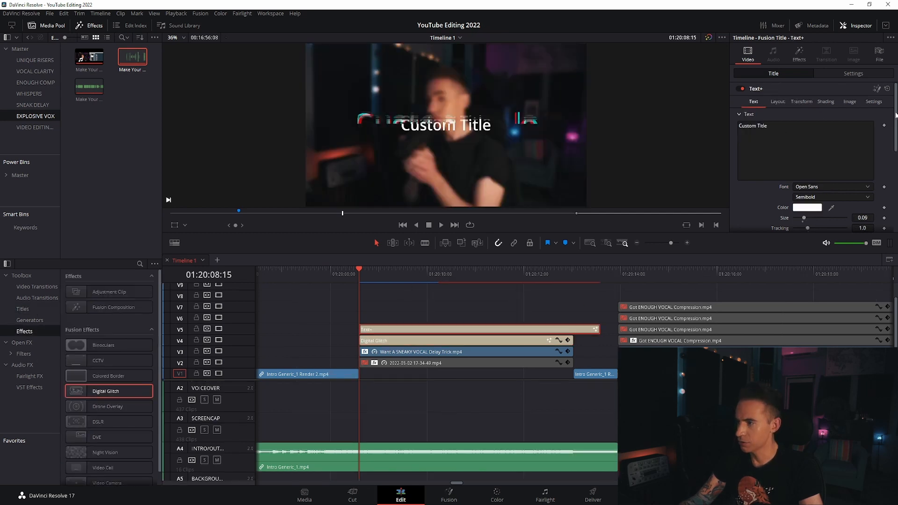
{"action": "scroll", "coordinate": [895, 114], "scroll_direction": "down", "scroll_amount": 4}
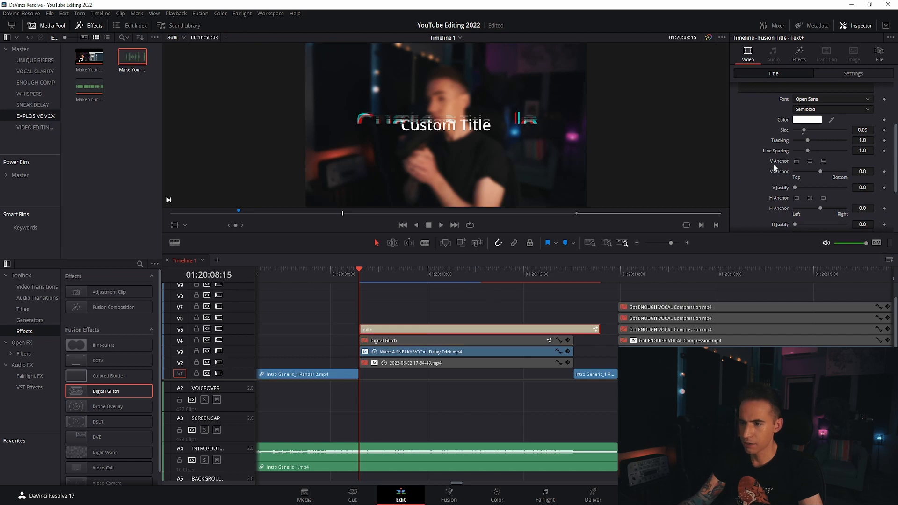
Preview the glitched Text+ title over the blurred footage with the A4 intro/outro track muted, and unmute the track
{"action": "scroll", "coordinate": [896, 155], "scroll_direction": "up", "scroll_amount": 4}
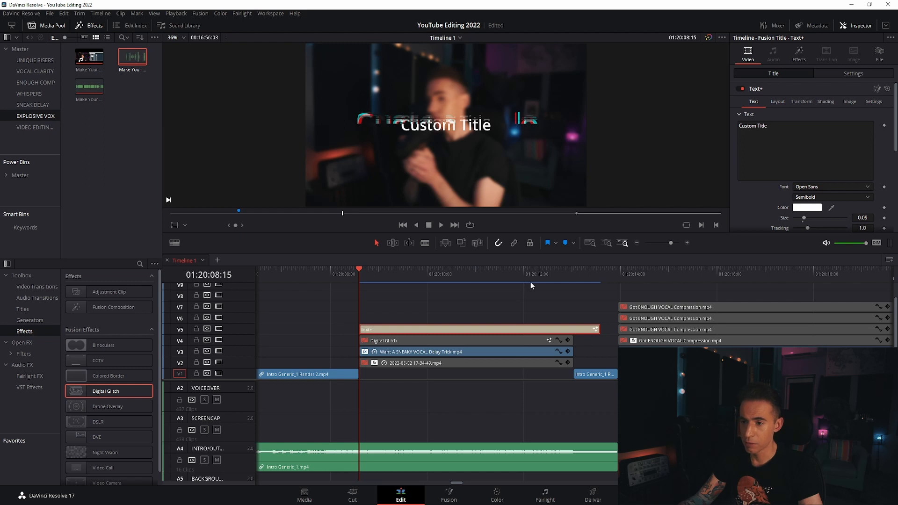
{"action": "left_click", "coordinate": [217, 460]}
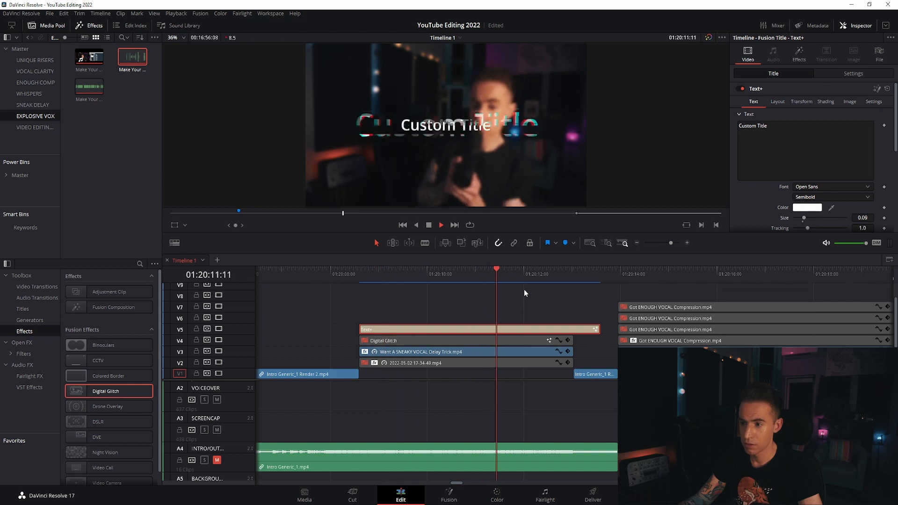
{"action": "key", "text": "space"}
{"action": "left_click", "coordinate": [216, 460]}
Undo the Text+ title on V5 and the disabling of the Digital Glitch title on V4
{"action": "key", "text": "ctrl+z"}
{"action": "key", "text": "ctrl+z"}
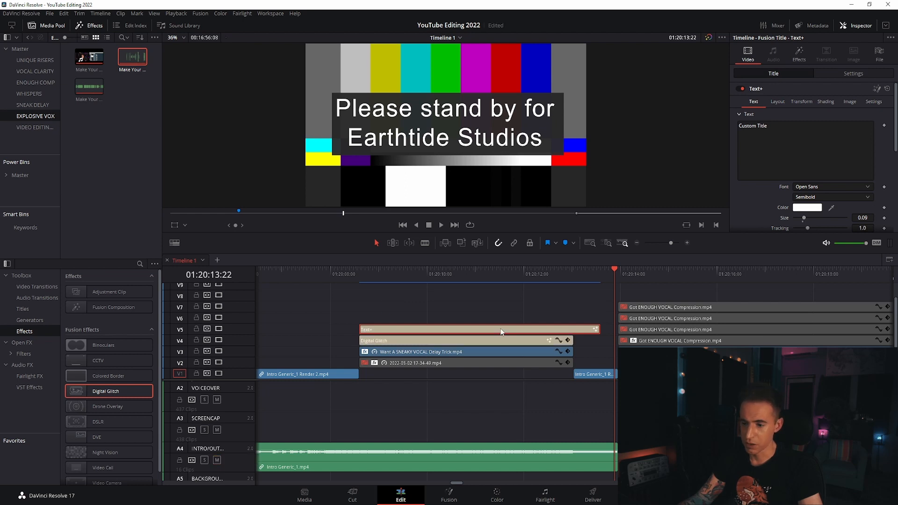
{"action": "key", "text": "ctrl+z"}
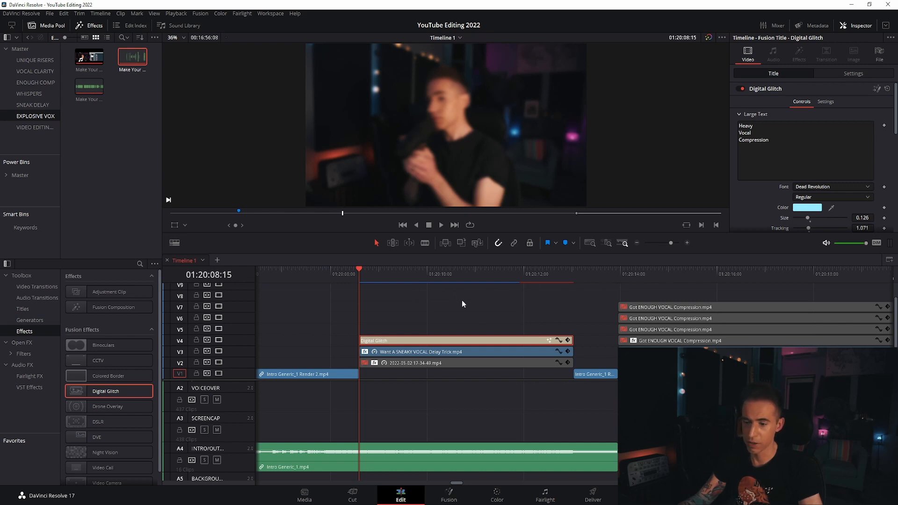
Play the Digital Glitch title from 01:20:08:15, and preview the short closing intro clip from 01:20:13:01 to 01:20:14:00
{"action": "key", "text": "space"}
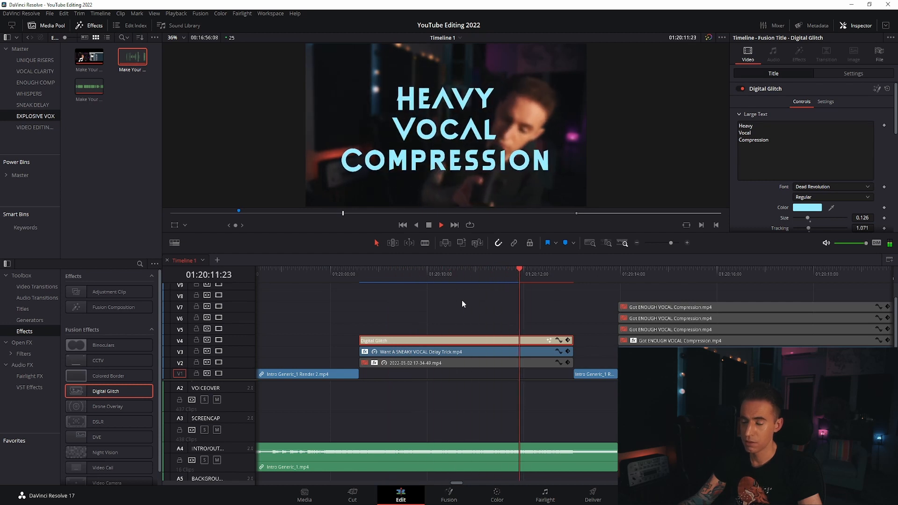
{"action": "key", "text": "space"}
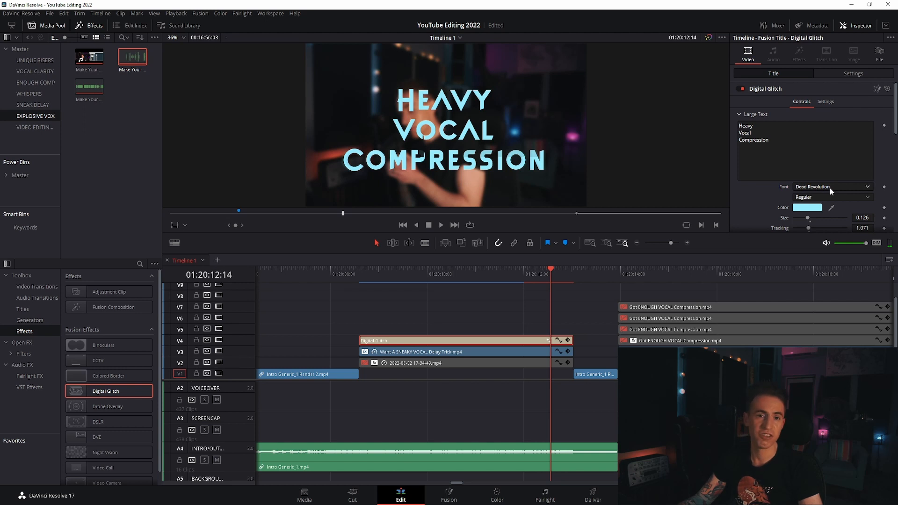
{"action": "left_click", "coordinate": [575, 275]}
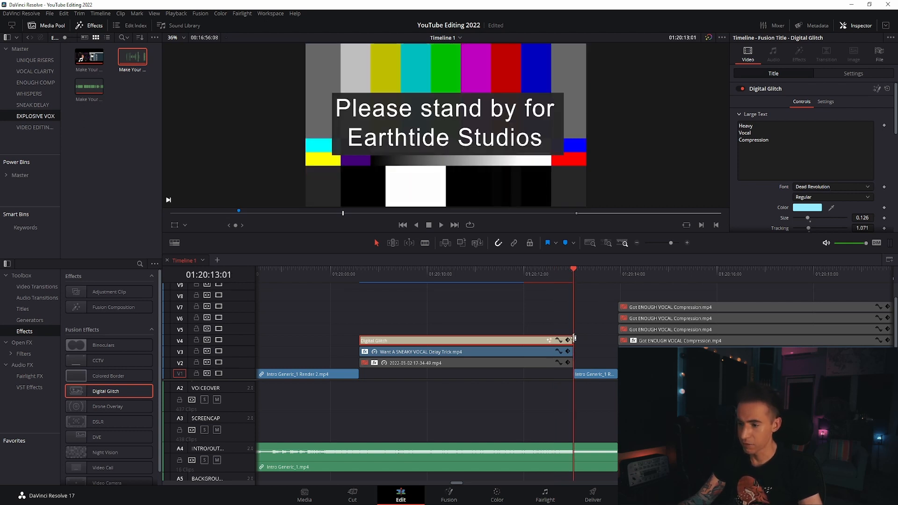
{"action": "key", "text": "space"}
{"action": "key", "text": "space"}
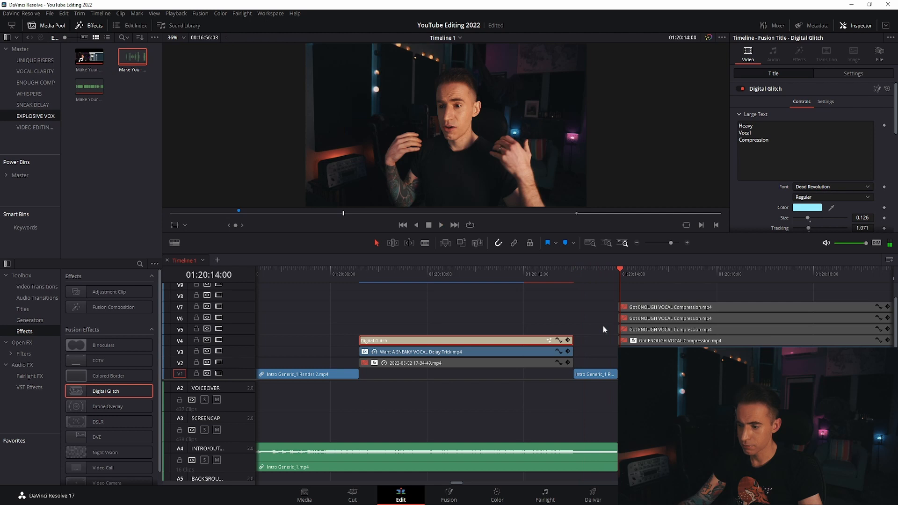
Go to the start of the main section at 01:20:13:24, and view the audio settings of INSTRUMENTAL STEM.wav on A5
{"action": "scroll", "coordinate": [590, 397], "scroll_direction": "down", "scroll_amount": 1}
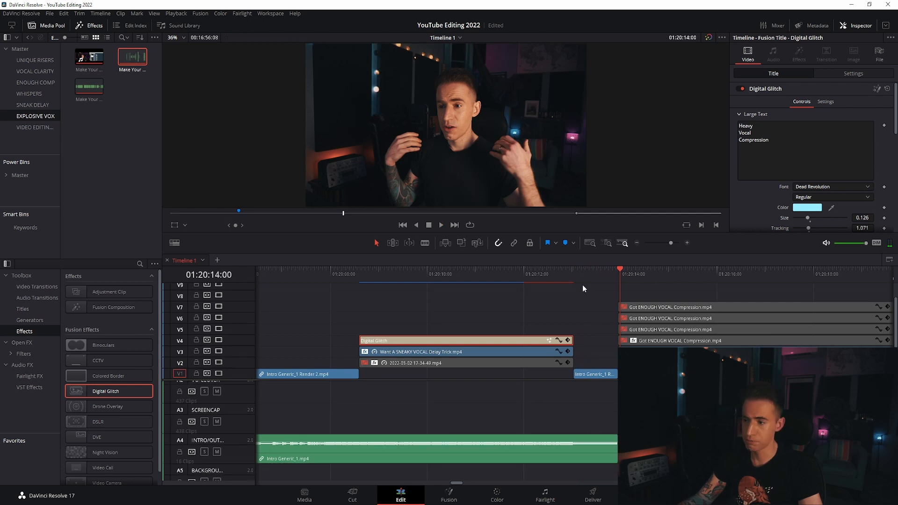
{"action": "left_click", "coordinate": [575, 273]}
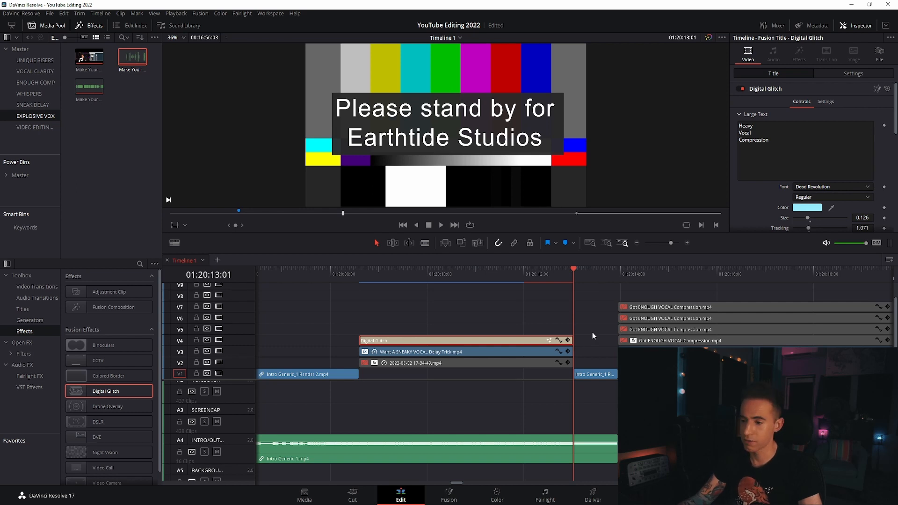
{"action": "left_click", "coordinate": [620, 269]}
{"action": "scroll", "coordinate": [623, 313], "scroll_direction": "right", "scroll_amount": 6}
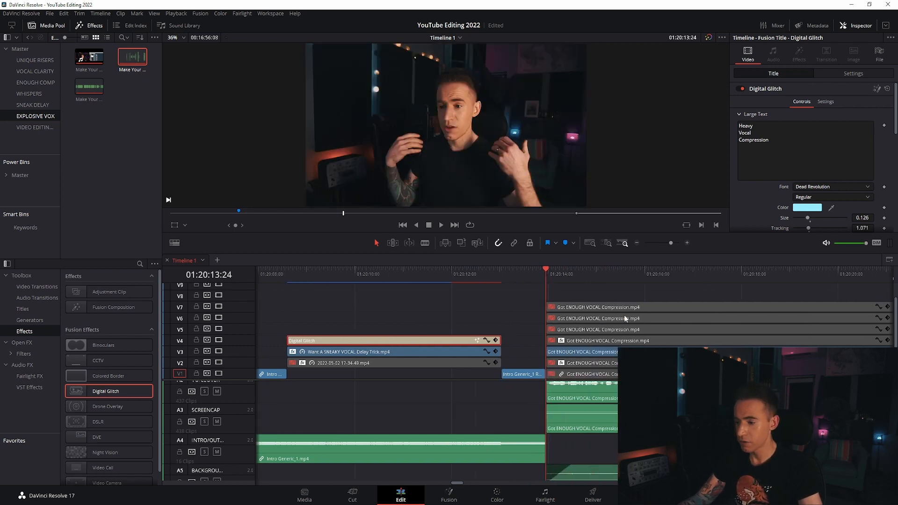
{"action": "scroll", "coordinate": [552, 366], "scroll_direction": "down", "scroll_amount": 3}
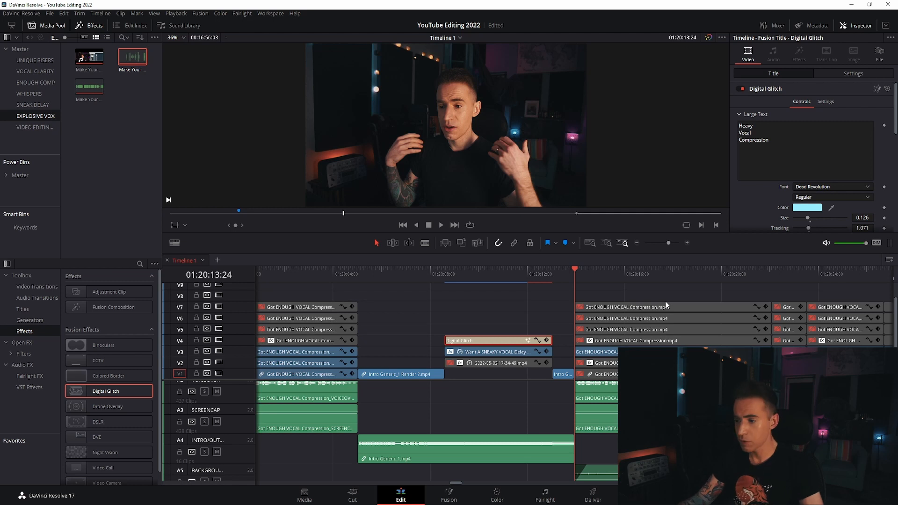
{"action": "scroll", "coordinate": [666, 301], "scroll_direction": "right", "scroll_amount": 6}
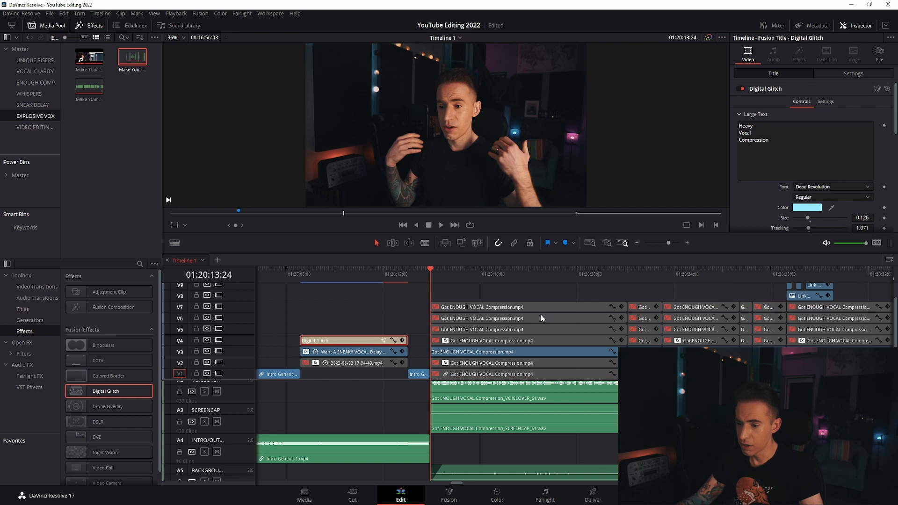
{"action": "scroll", "coordinate": [586, 402], "scroll_direction": "down", "scroll_amount": 2}
{"action": "left_click", "coordinate": [545, 459]}
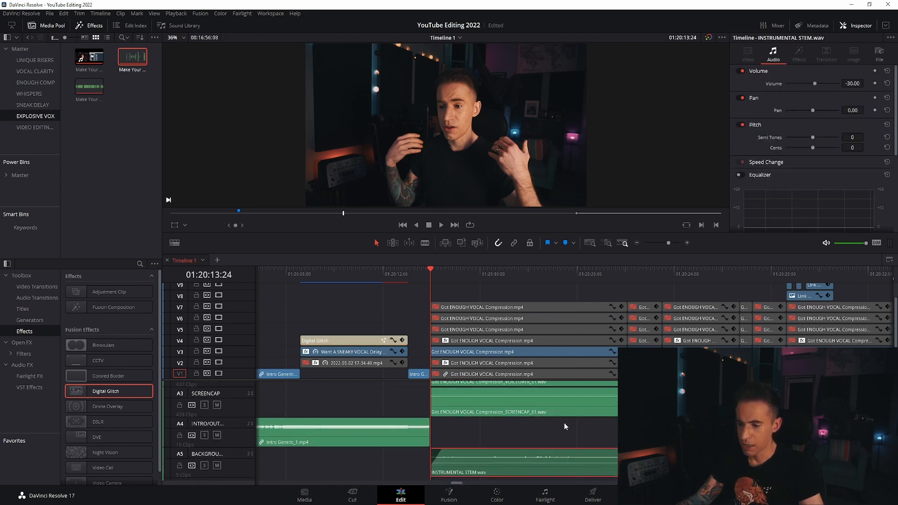
View the settings of the V3 Got ENOUGH VOCAL Compression clip after the intro, and play that section up to 01:20:24:03
{"action": "key", "text": "ctrl+minus"}
{"action": "scroll", "coordinate": [396, 430], "scroll_direction": "up", "scroll_amount": 1}
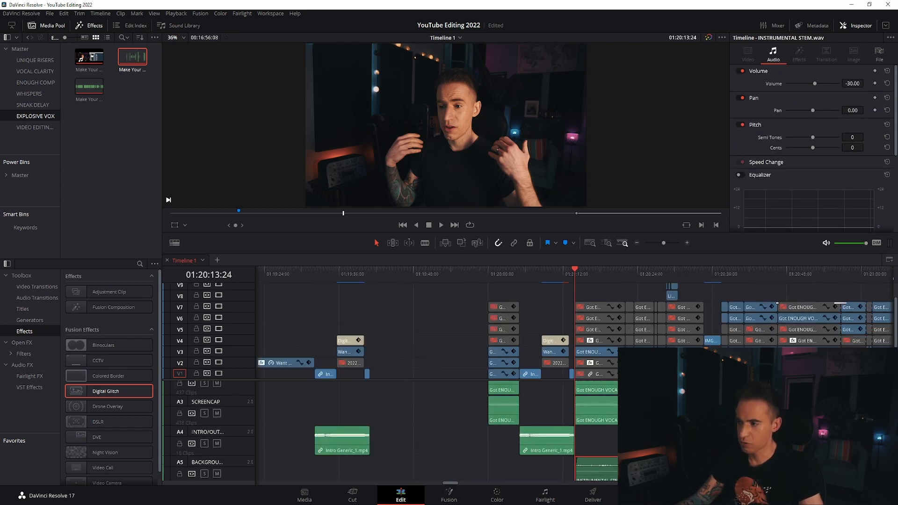
{"action": "scroll", "coordinate": [396, 431], "scroll_direction": "up", "scroll_amount": 5}
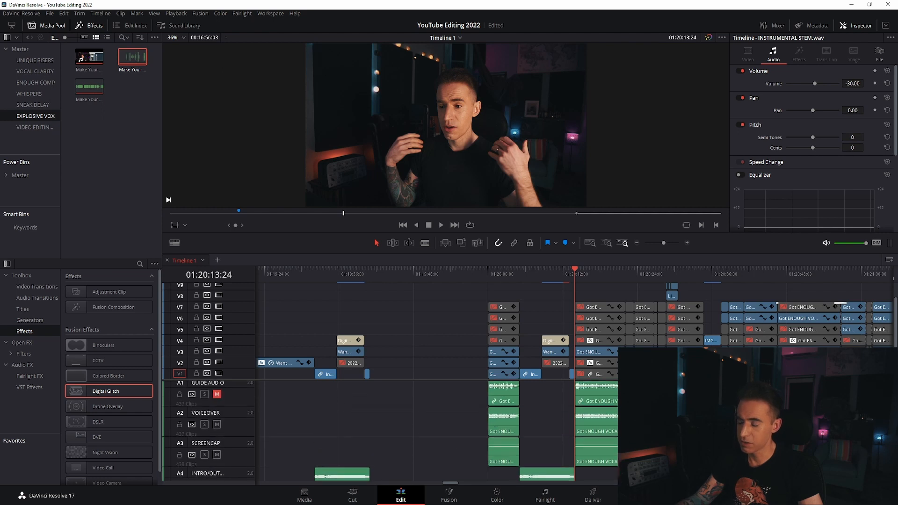
{"action": "key", "text": "ctrl+equal"}
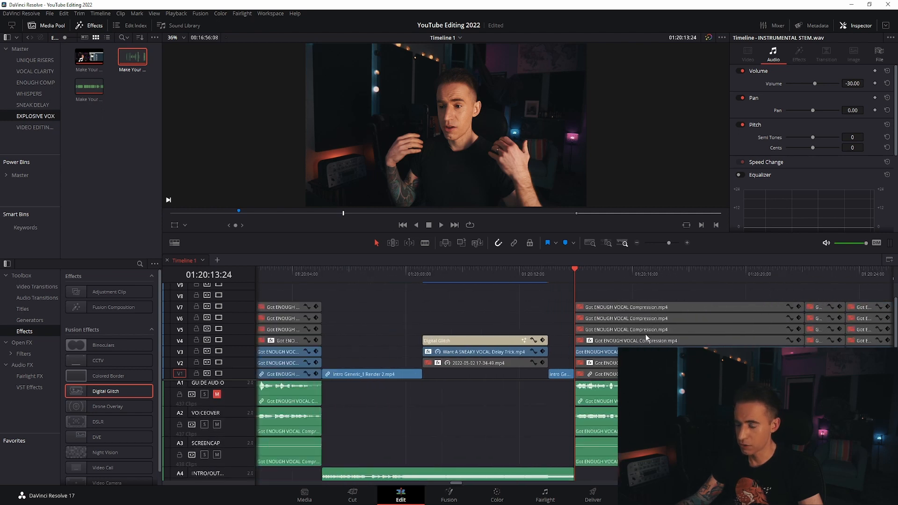
{"action": "scroll", "coordinate": [646, 334], "scroll_direction": "right", "scroll_amount": 5}
{"action": "left_click", "coordinate": [514, 352]}
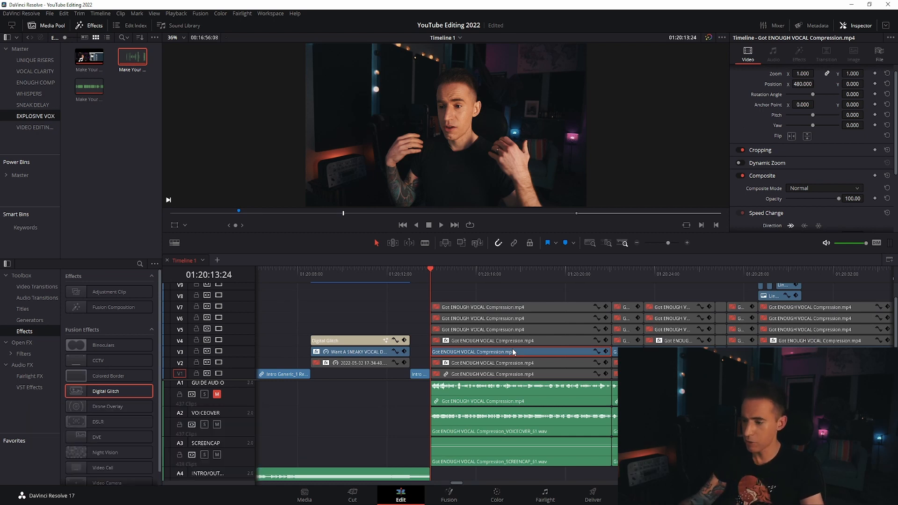
{"action": "scroll", "coordinate": [676, 328], "scroll_direction": "right", "scroll_amount": 4}
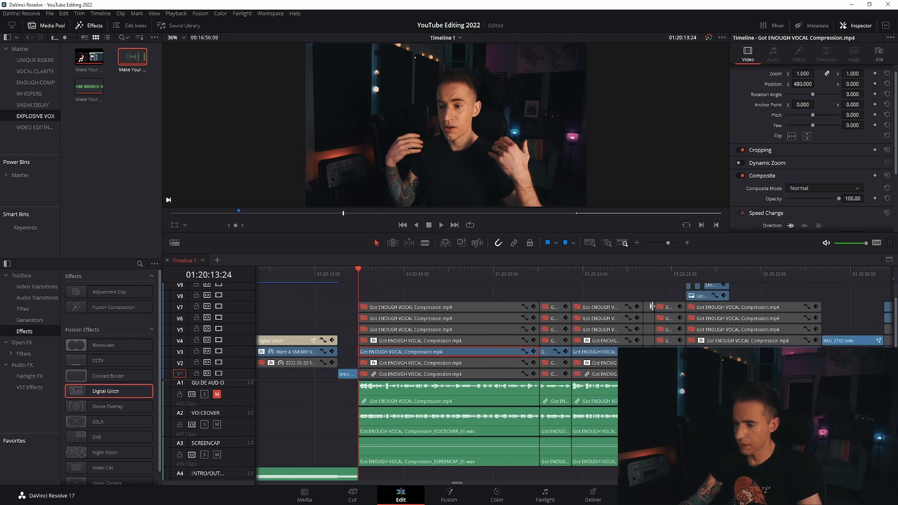
{"action": "key", "text": "space"}
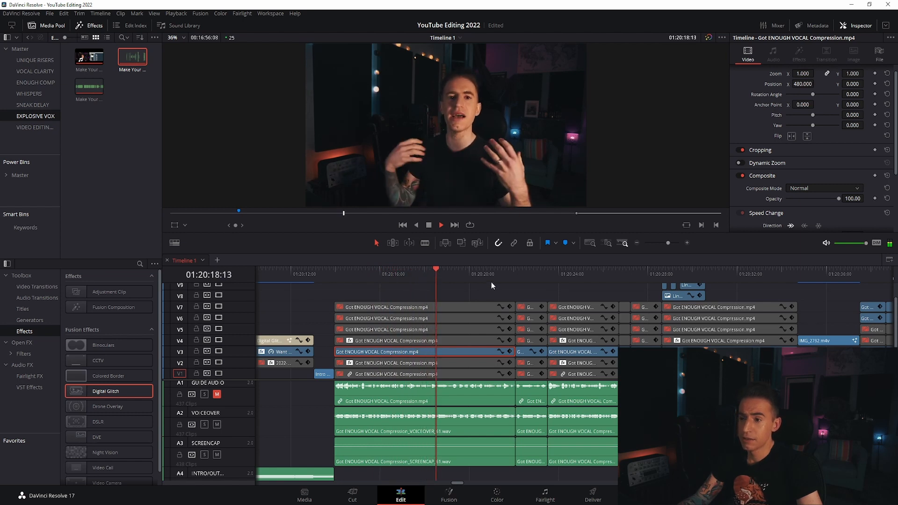
{"action": "left_click", "coordinate": [506, 289]}
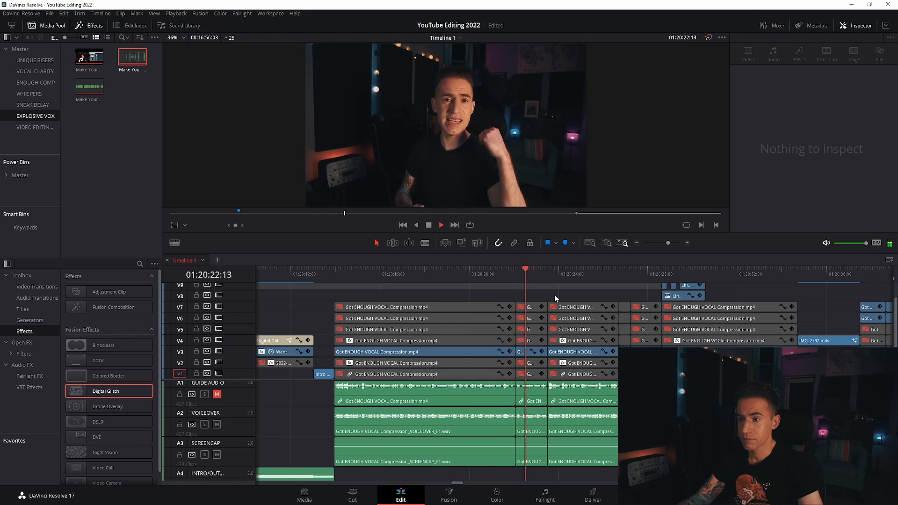
{"action": "key", "text": "space"}
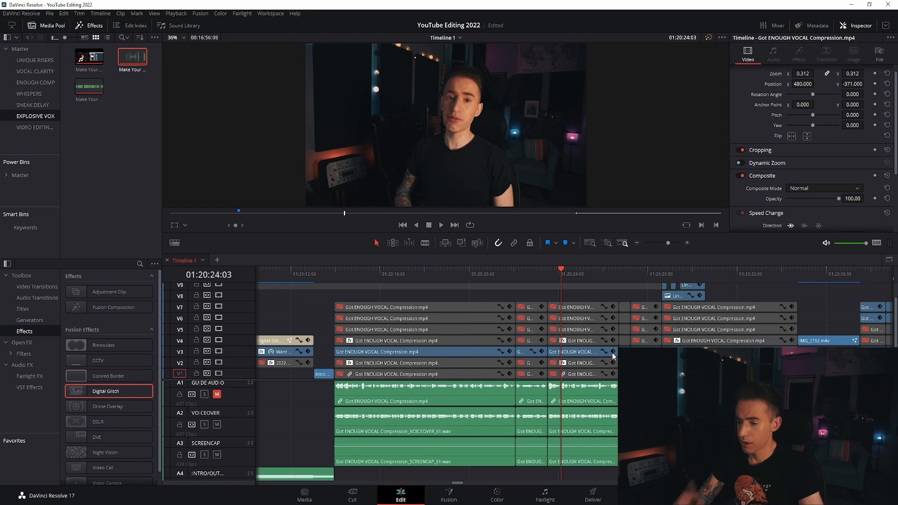
Examine the Link Below Graphic box on V8 and text clips on V9, preview them, and return to 01:20:28:16
{"action": "scroll", "coordinate": [559, 306], "scroll_direction": "right", "scroll_amount": 3}
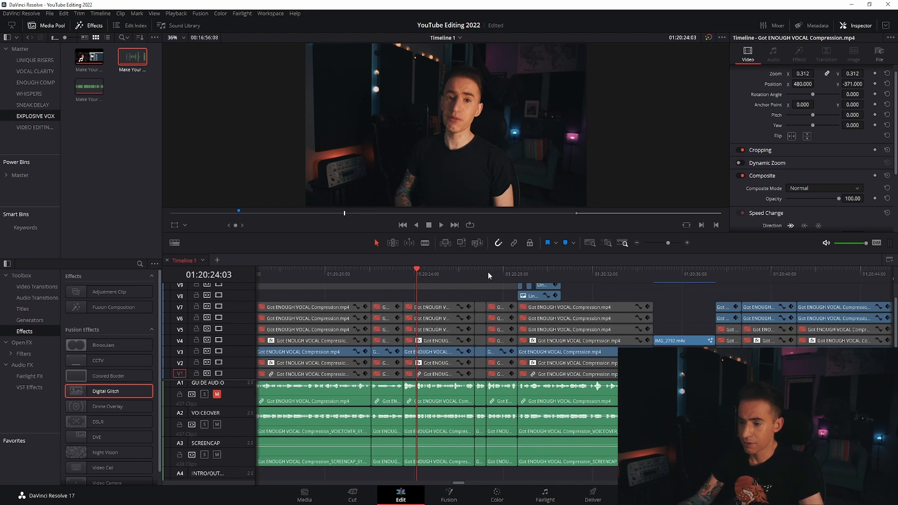
{"action": "left_click", "coordinate": [500, 271]}
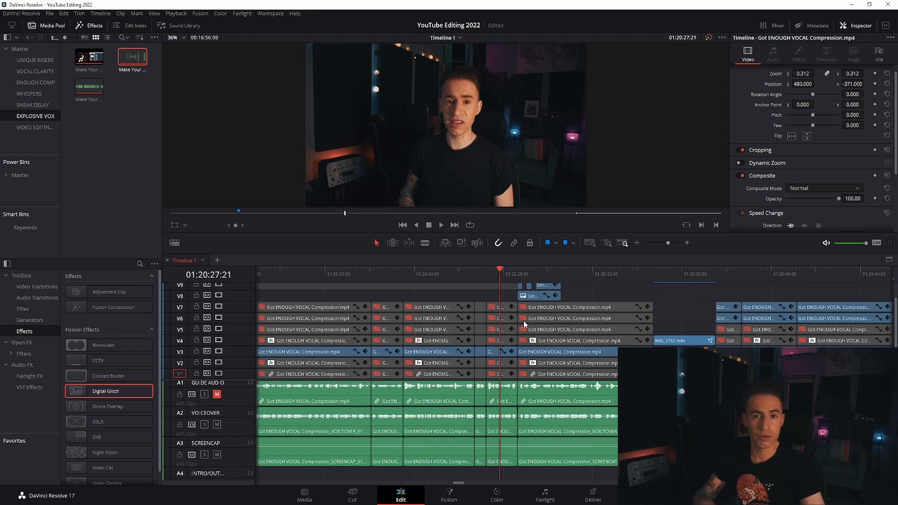
{"action": "scroll", "coordinate": [538, 355], "scroll_direction": "up", "scroll_amount": 1}
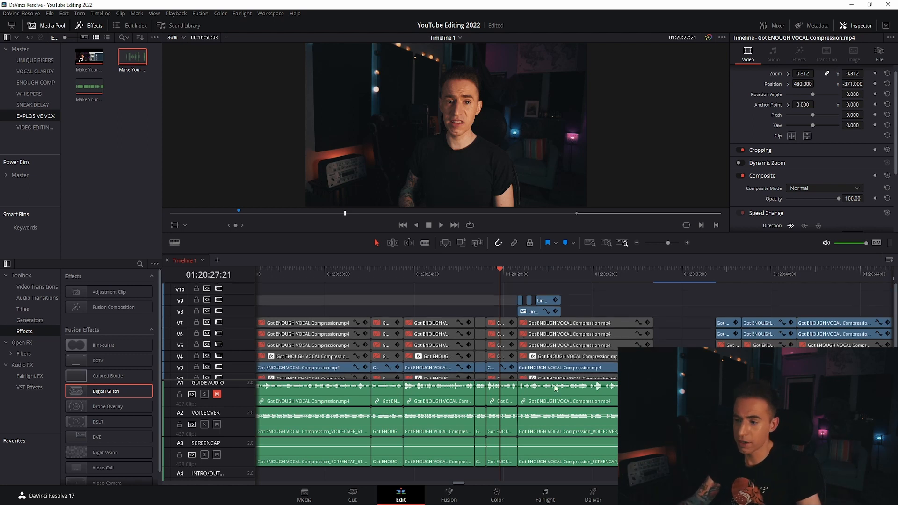
{"action": "scroll", "coordinate": [602, 318], "scroll_direction": "up", "scroll_amount": 4}
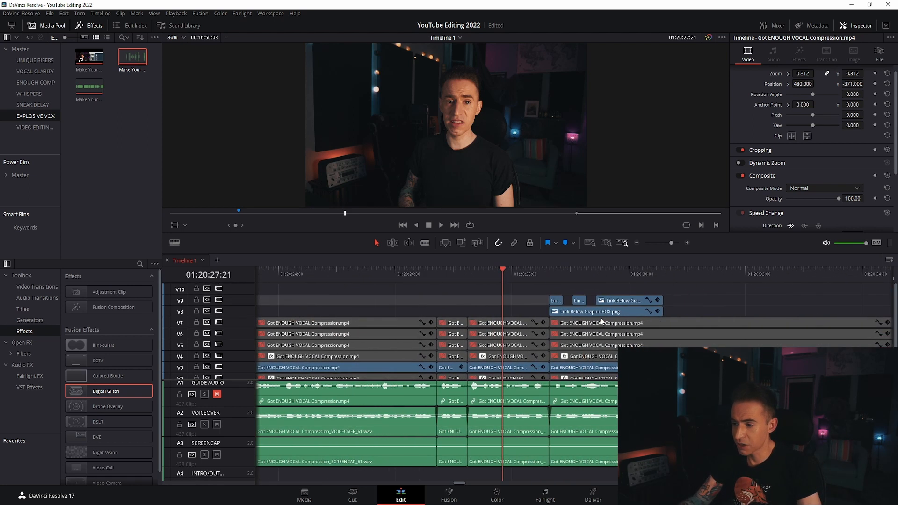
{"action": "left_click", "coordinate": [540, 310]}
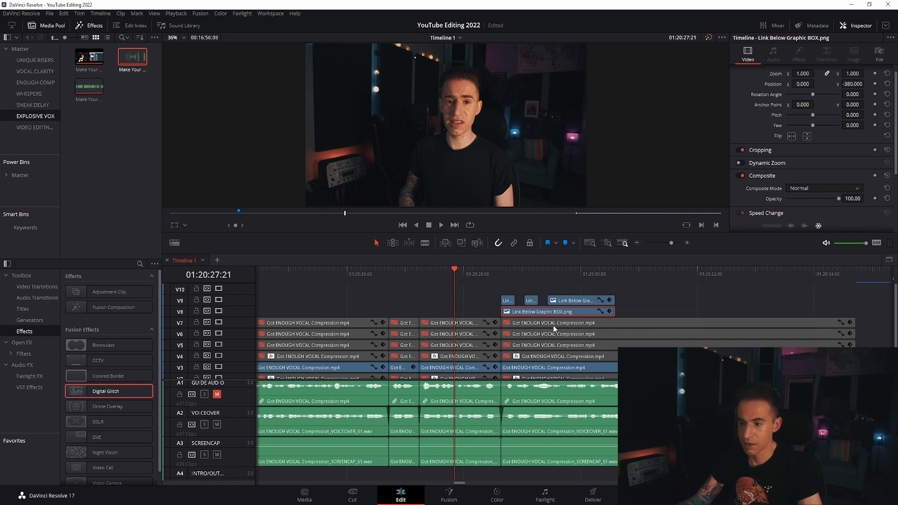
{"action": "left_click", "coordinate": [507, 301]}
{"action": "left_click", "coordinate": [565, 299]}
{"action": "key", "text": "space"}
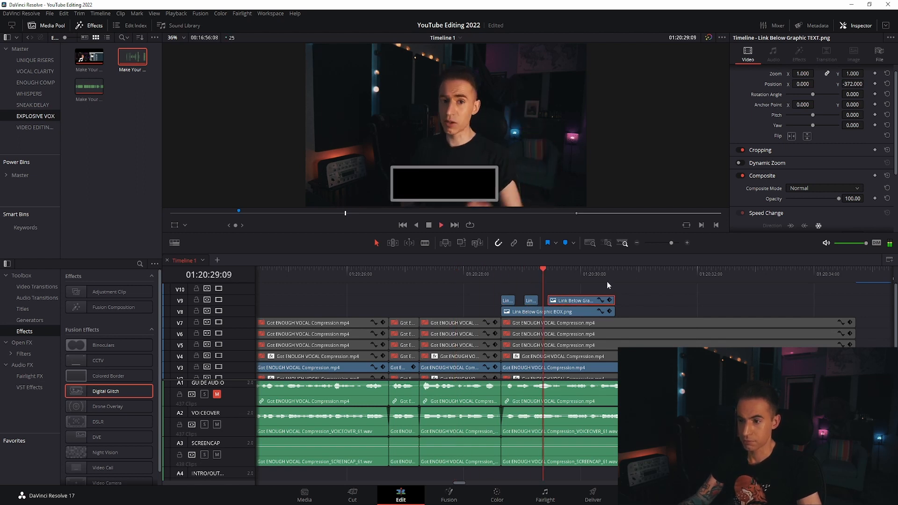
{"action": "left_click", "coordinate": [504, 271]}
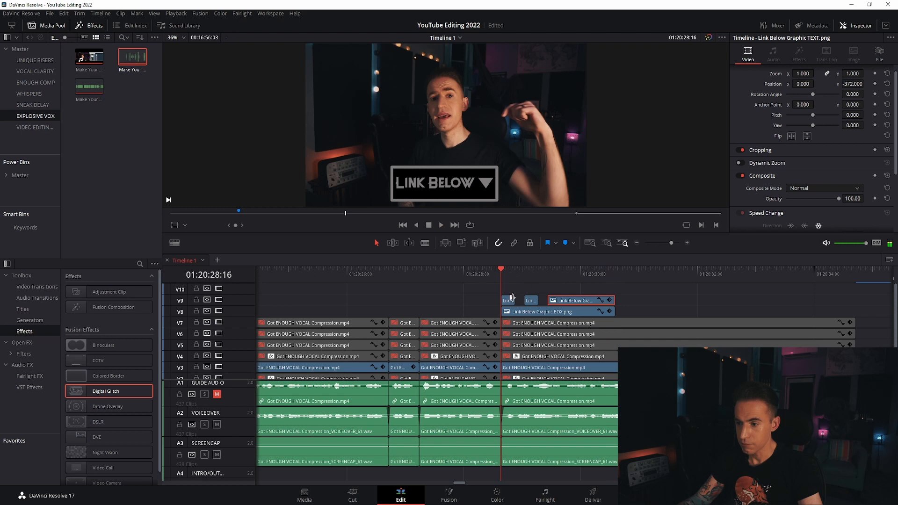
Disable the three Link Below Graphic text clips on V9 to view the empty box, and re-enable them
{"action": "left_click", "coordinate": [510, 302]}
{"action": "left_click_drag", "start_coordinate": [479, 288], "coordinate": [597, 300]}
{"action": "key", "text": "d"}
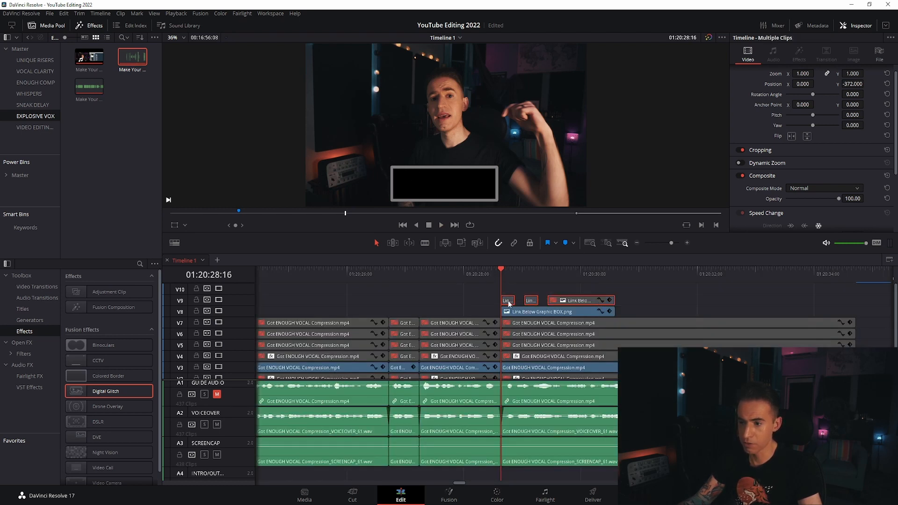
{"action": "key", "text": "d"}
Disable the Link Below Graphic BOX.png clip on V8 to view only the text graphic
{"action": "left_click", "coordinate": [517, 313]}
{"action": "key", "text": "d"}
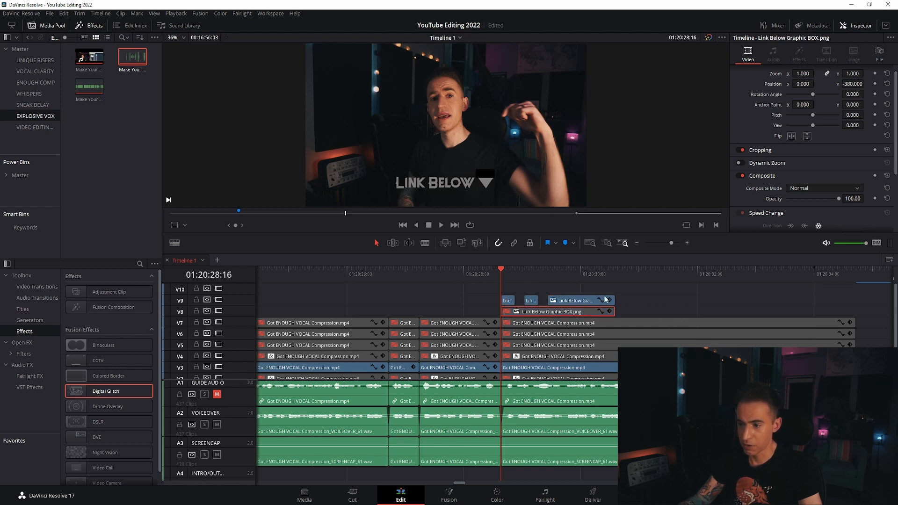
{"action": "left_click", "coordinate": [537, 284]}
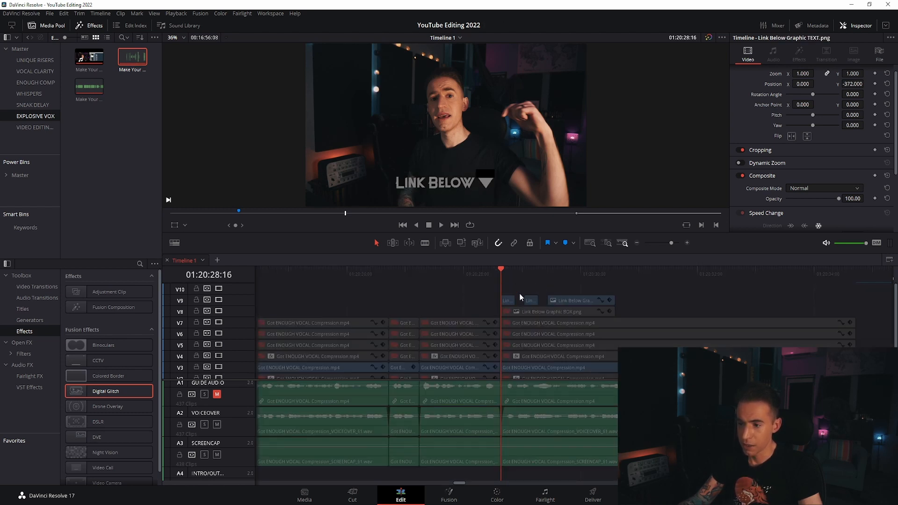
Select the first Link Below text clip on V9 and step through the flashing text frame by frame to 01:20:29:09
{"action": "left_click", "coordinate": [508, 301]}
{"action": "key", "text": "Right"}
{"action": "key", "text": "Right"}
{"action": "key", "text": "Right"}
{"action": "key", "text": "Right"}
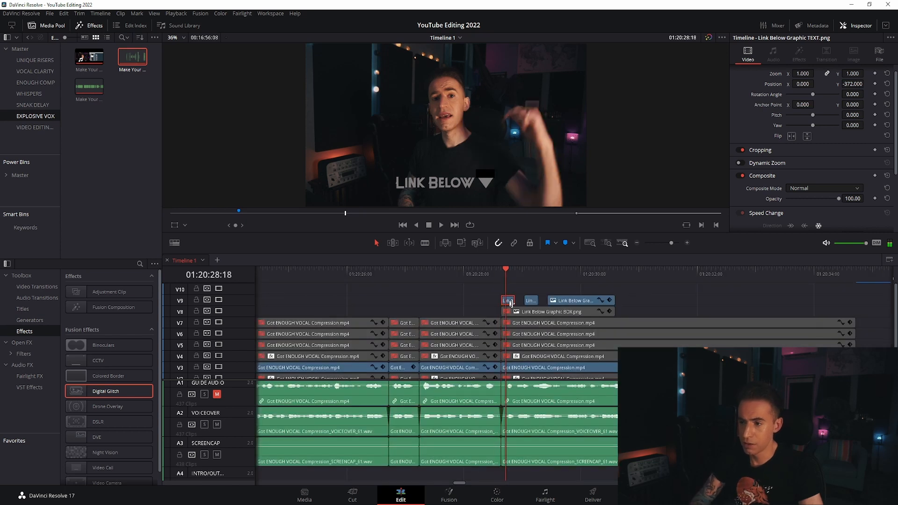
{"action": "key", "text": "Right"}
{"action": "key", "text": "Right"}
{"action": "key", "text": "Right"}
{"action": "key", "text": "Right"}
{"action": "key", "text": "Right"}
{"action": "key", "text": "Right"}
{"action": "key", "text": "Right"}
{"action": "key", "text": "Right"}
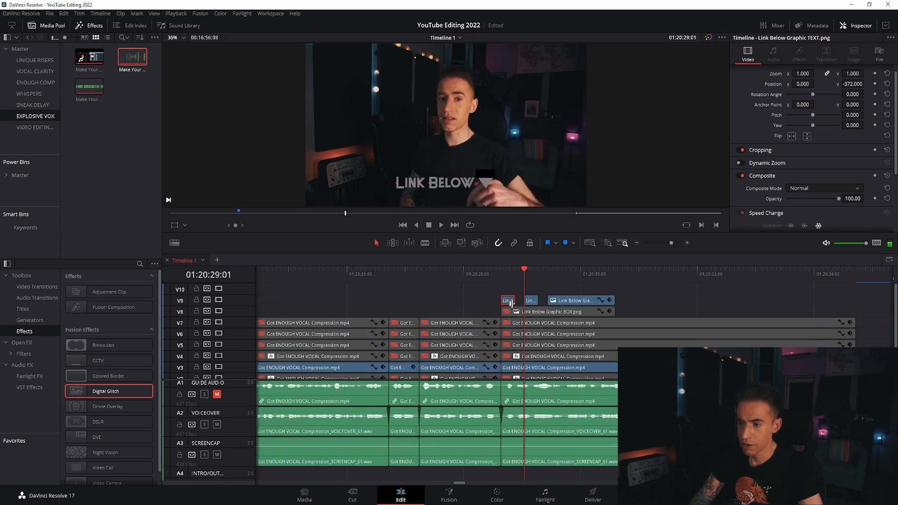
{"action": "key", "text": "Right"}
{"action": "key", "text": "Right"}
{"action": "key", "text": "Right"}
{"action": "key", "text": "Right"}
{"action": "key", "text": "Right"}
{"action": "key", "text": "Right"}
{"action": "key", "text": "Right"}
{"action": "key", "text": "Right"}
{"action": "key", "text": "Right"}
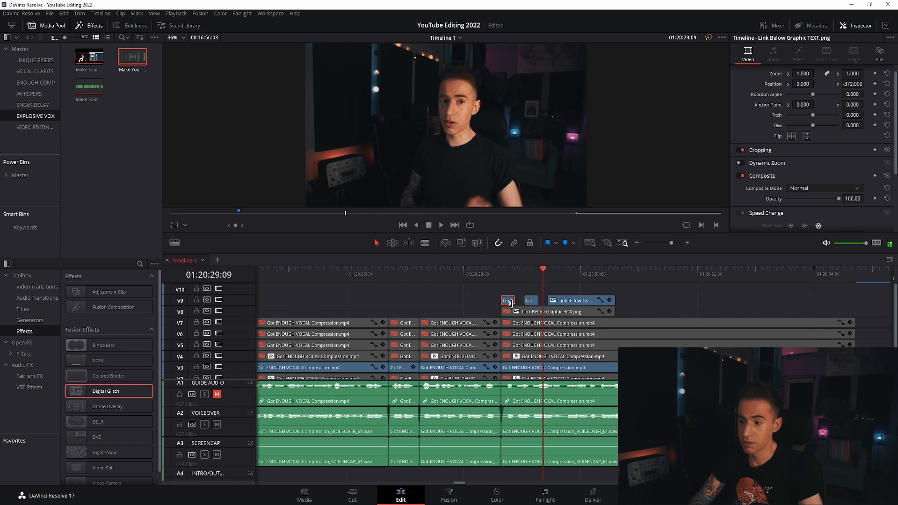
Step forward frame by frame through the Link Below text without its box to 01:20:29:16
{"action": "key", "text": "Right"}
{"action": "key", "text": "Right"}
{"action": "key", "text": "Right"}
{"action": "key", "text": "Right"}
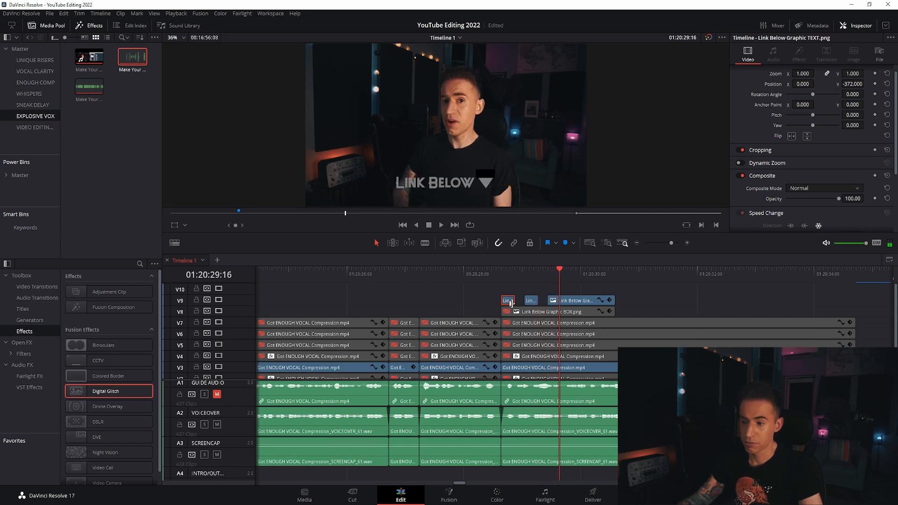
Re-enable the Link Below Graphic BOX.png clip on V8 and play the complete flashing graphic from its start
{"action": "left_click", "coordinate": [517, 314]}
{"action": "key", "text": "d"}
{"action": "left_click", "coordinate": [495, 274]}
{"action": "key", "text": "space"}
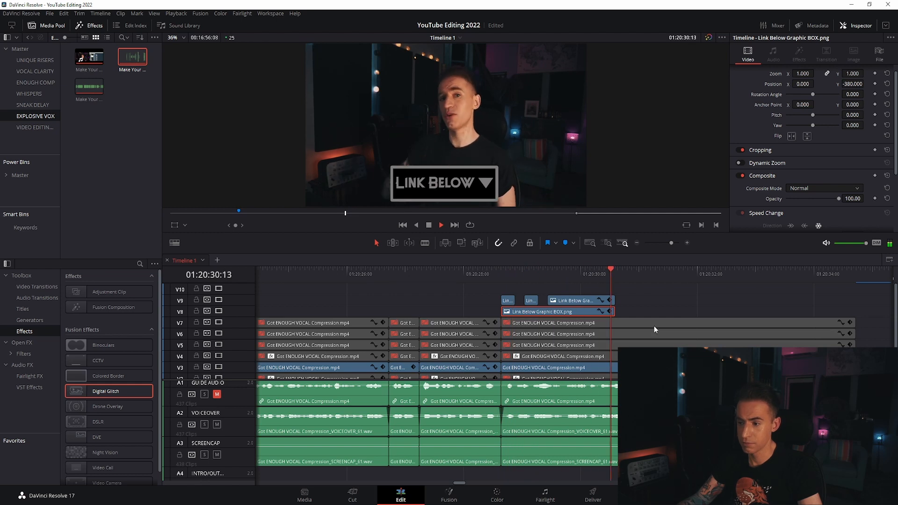
{"action": "key", "text": "space"}
Select the INSTRUMENTAL STEM.wav background music on A5 and examine how far it extends along the timeline
{"action": "scroll", "coordinate": [557, 440], "scroll_direction": "left", "scroll_amount": 5}
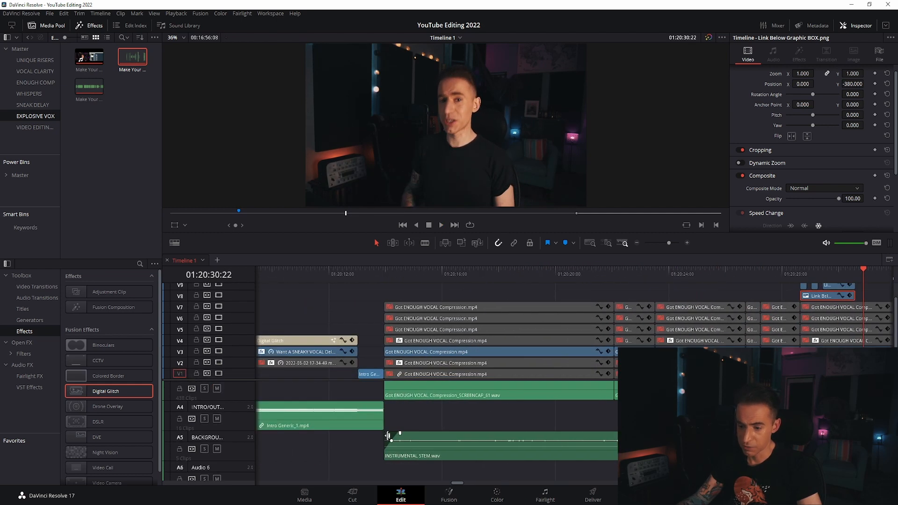
{"action": "left_click", "coordinate": [398, 442]}
{"action": "scroll", "coordinate": [398, 442], "scroll_direction": "right", "scroll_amount": 5}
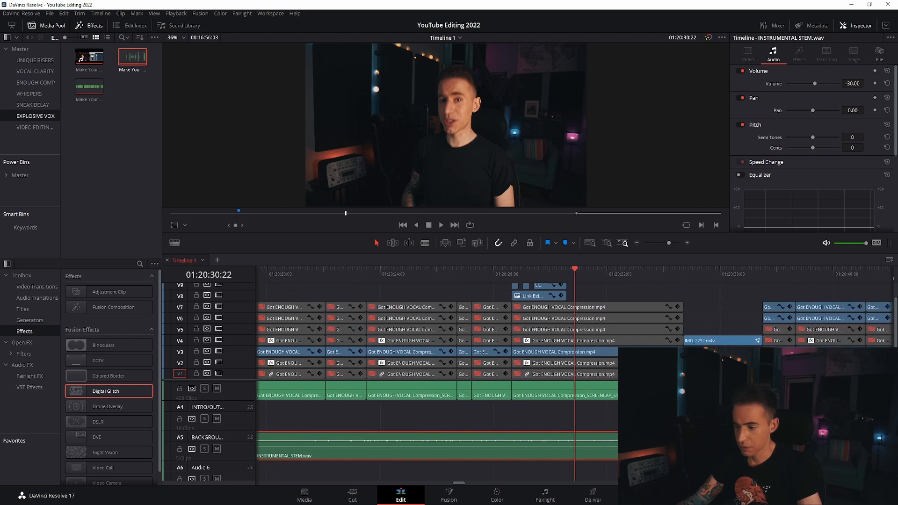
Inspect ET VID INTRO - THERAPY.wav on A4, play the IMG_2792.m4v title clip on V4, and return to 01:20:35:07
{"action": "left_click", "coordinate": [723, 416]}
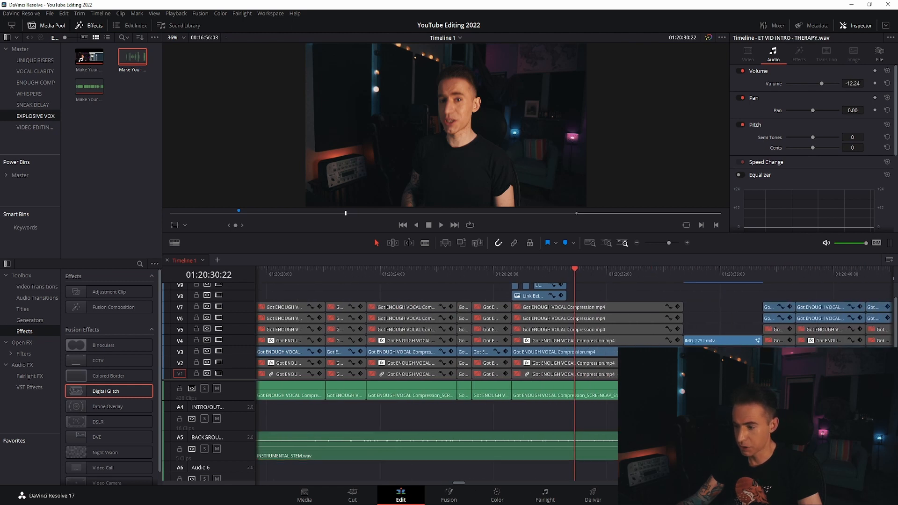
{"action": "key", "text": "ctrl+z"}
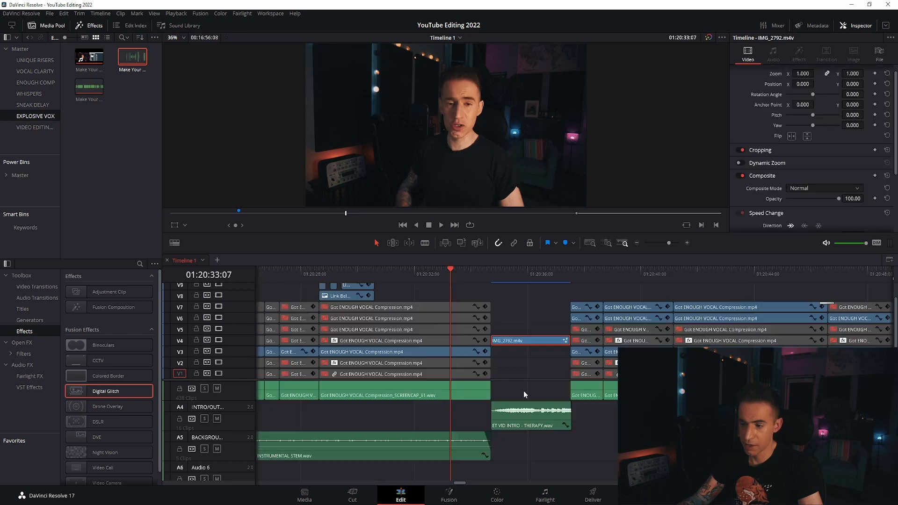
{"action": "left_click", "coordinate": [532, 415]}
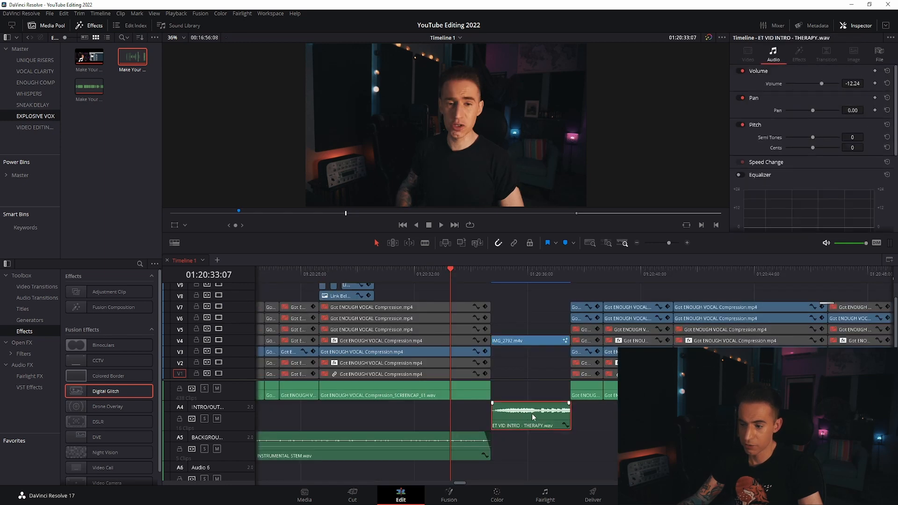
{"action": "left_click", "coordinate": [526, 340]}
{"action": "key", "text": "space"}
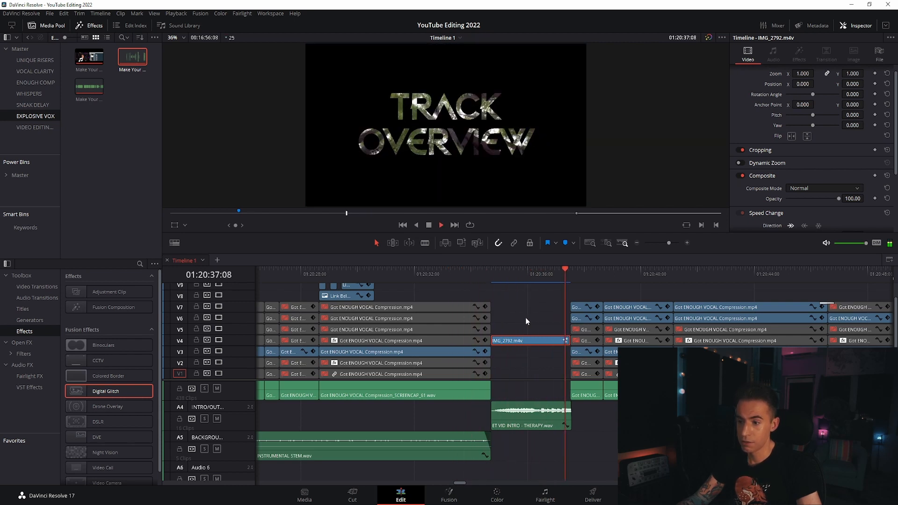
{"action": "key", "text": "space"}
{"action": "left_click", "coordinate": [507, 275]}
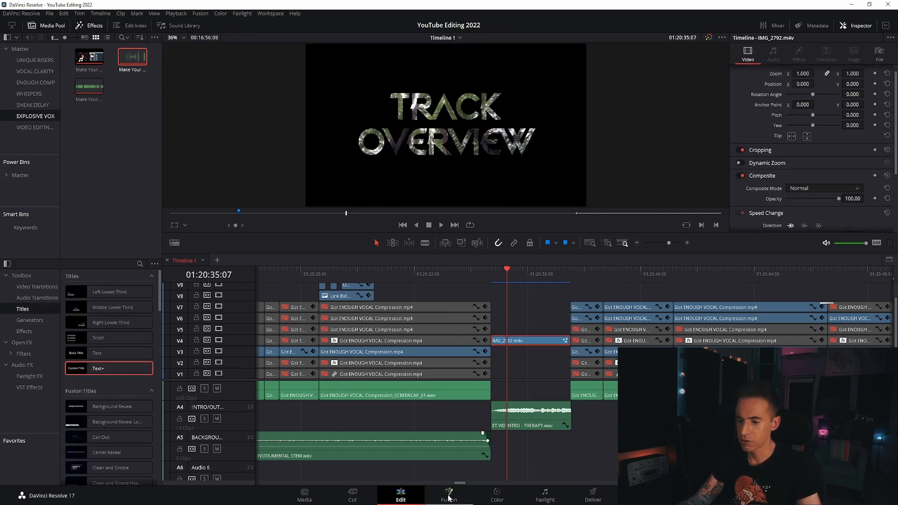
Open the TRACK OVERVIEW title in Fusion and examine its Text1, Merge1, Background1, MediaIn1 and Merge2 nodes
{"action": "left_click", "coordinate": [449, 495]}
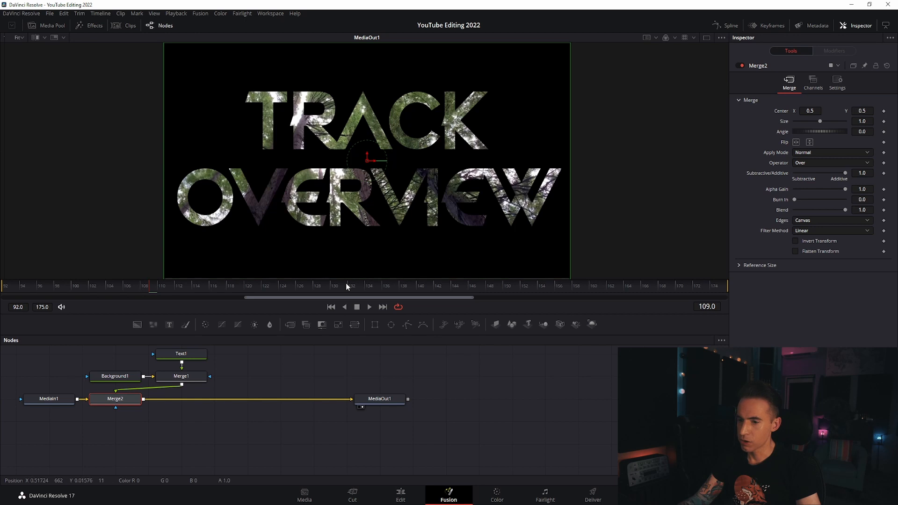
{"action": "left_click", "coordinate": [183, 358]}
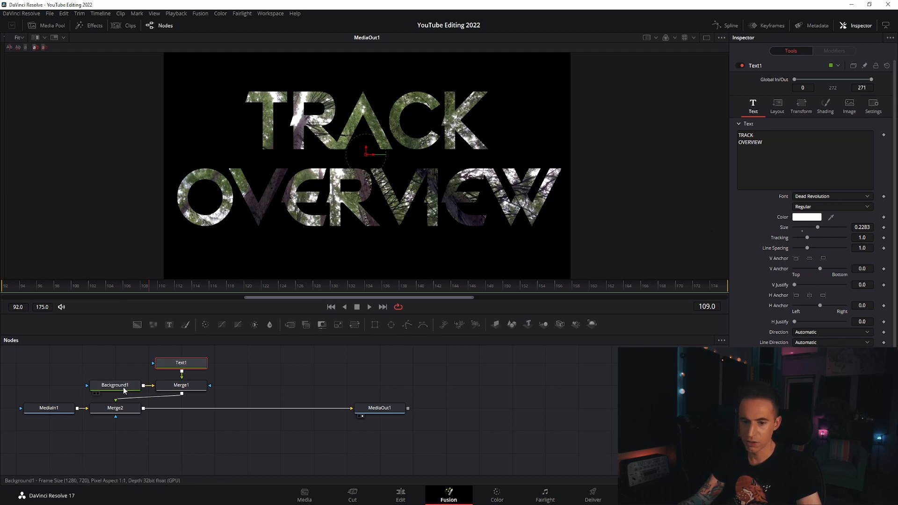
{"action": "left_click", "coordinate": [189, 388]}
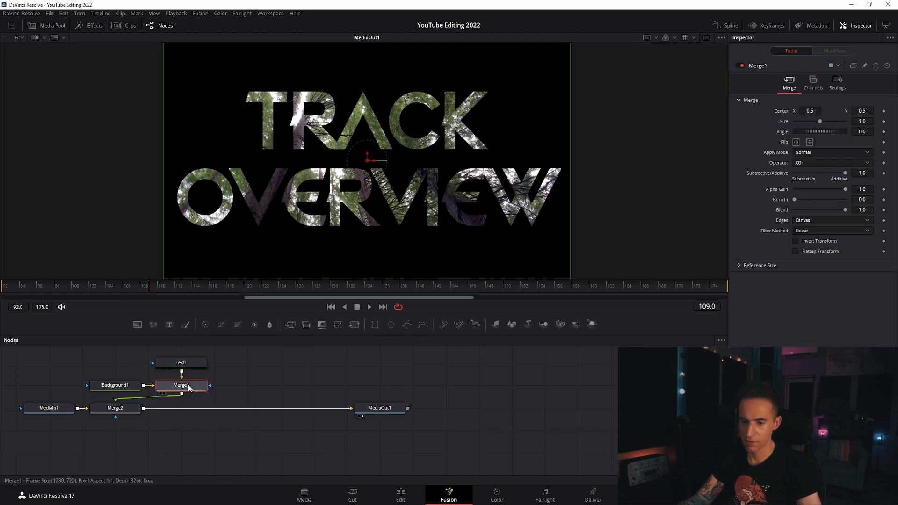
{"action": "left_click", "coordinate": [128, 387]}
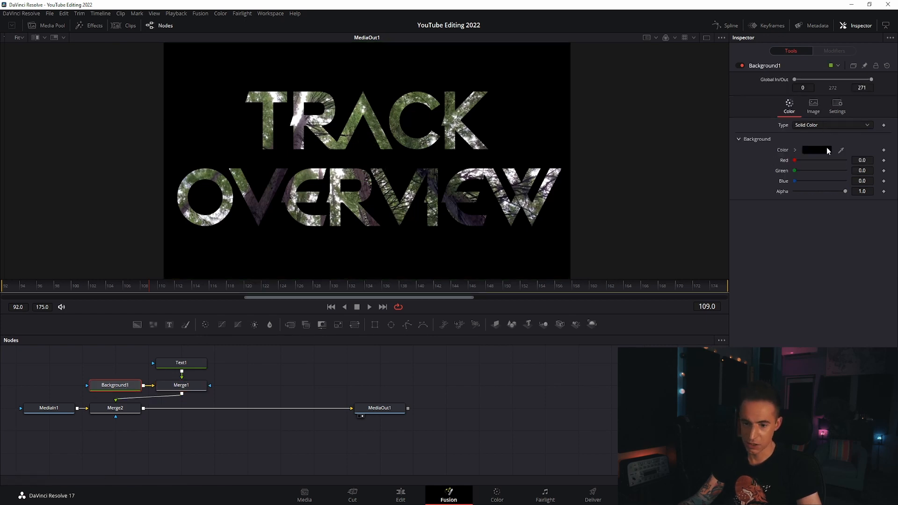
{"action": "left_click", "coordinate": [59, 408]}
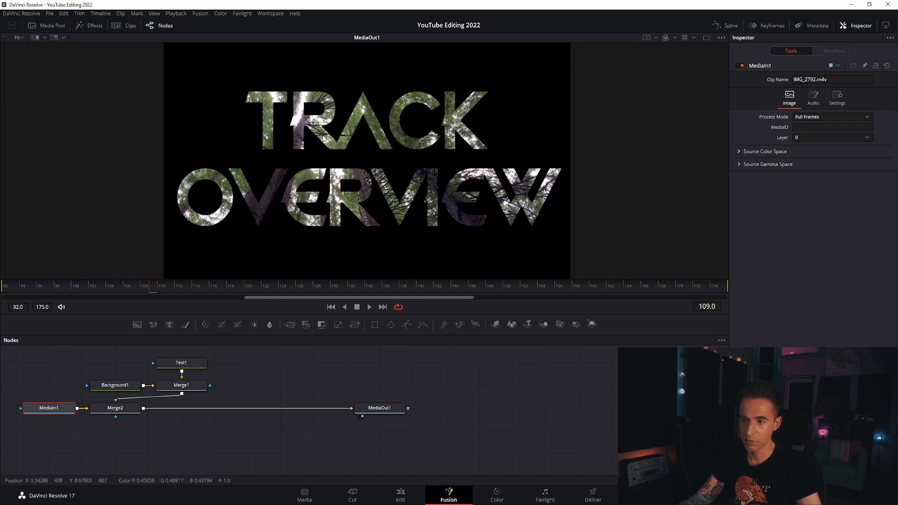
{"action": "left_click", "coordinate": [97, 412]}
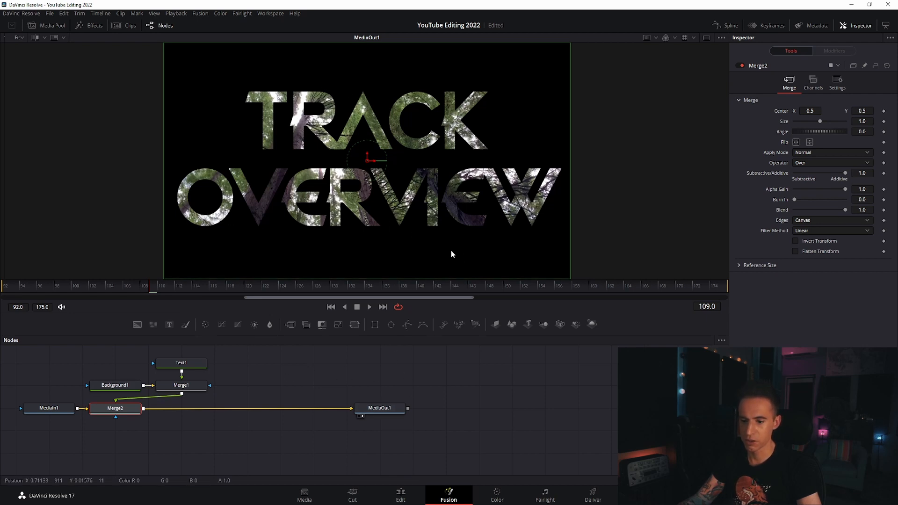
Examine MediaIn1, try reducing the Merge2 size, and play the TRACK OVERVIEW composition
{"action": "left_click", "coordinate": [52, 409]}
{"action": "left_click", "coordinate": [814, 98]}
{"action": "left_click", "coordinate": [115, 409]}
{"action": "left_click_drag", "start_coordinate": [821, 120], "coordinate": [804, 119]}
{"action": "key", "text": "space"}
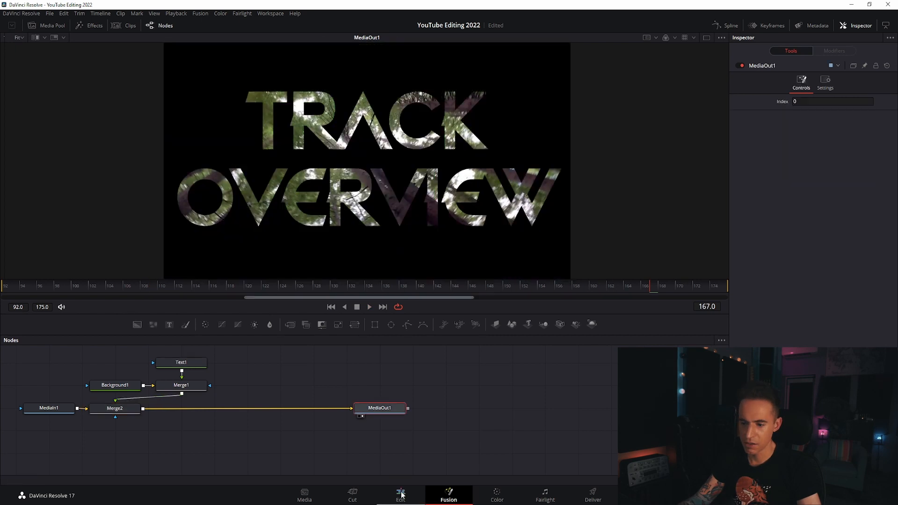
Return to the Edit page and play through the TRACK OVERVIEW title into the screen recording
{"action": "left_click", "coordinate": [401, 494]}
{"action": "left_click", "coordinate": [466, 274]}
{"action": "key", "text": "space"}
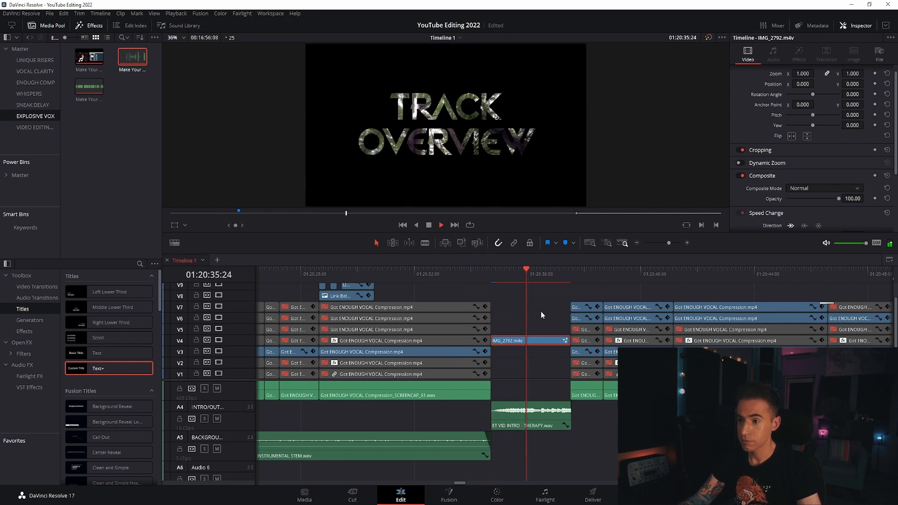
{"action": "key", "text": "space"}
Change the COMPRESSION title at 01:21:17:01 to DELAY in its Fusion Text1 node and return to the Edit page
{"action": "scroll", "coordinate": [571, 310], "scroll_direction": "down", "scroll_amount": 5}
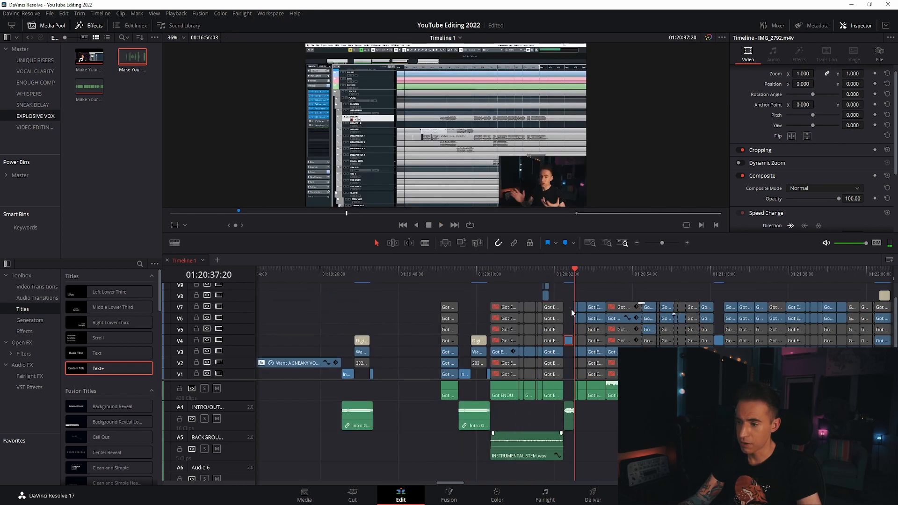
{"action": "left_click", "coordinate": [567, 273]}
{"action": "scroll", "coordinate": [593, 323], "scroll_direction": "up", "scroll_amount": 4}
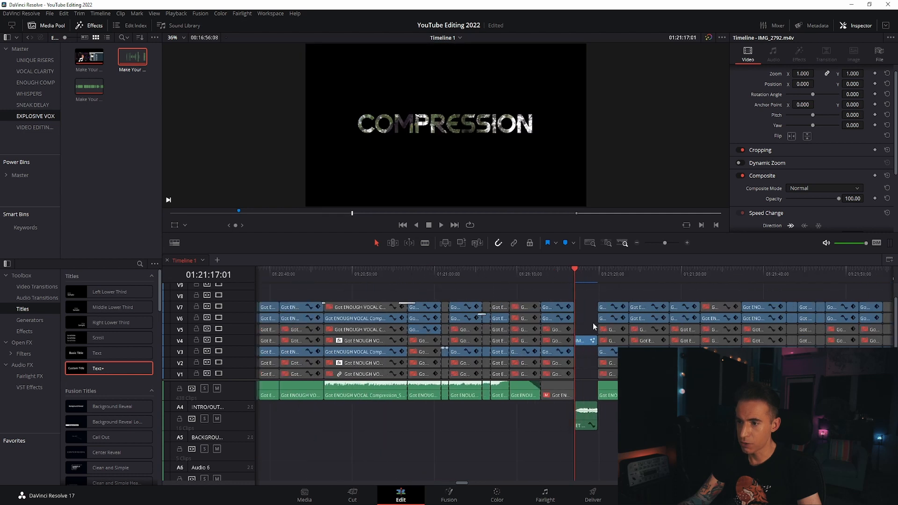
{"action": "left_click", "coordinate": [601, 341]}
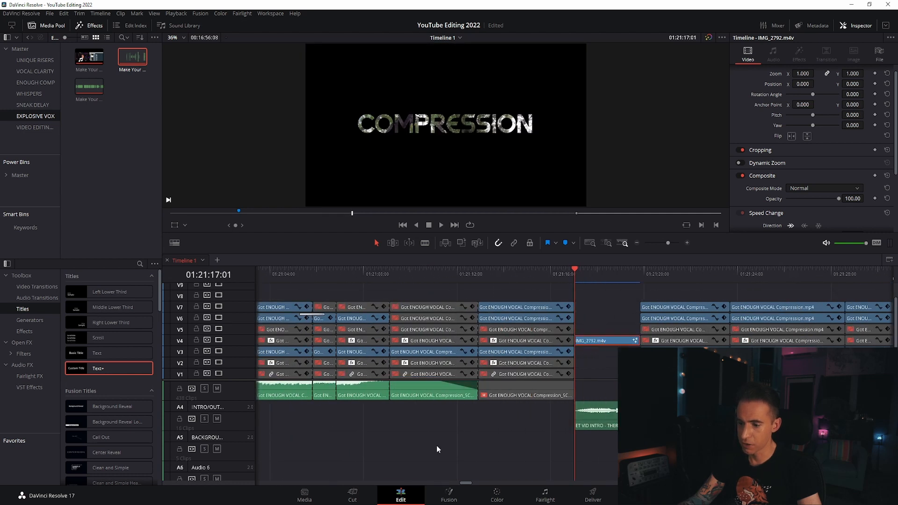
{"action": "left_click", "coordinate": [449, 495]}
{"action": "left_click", "coordinate": [172, 363]}
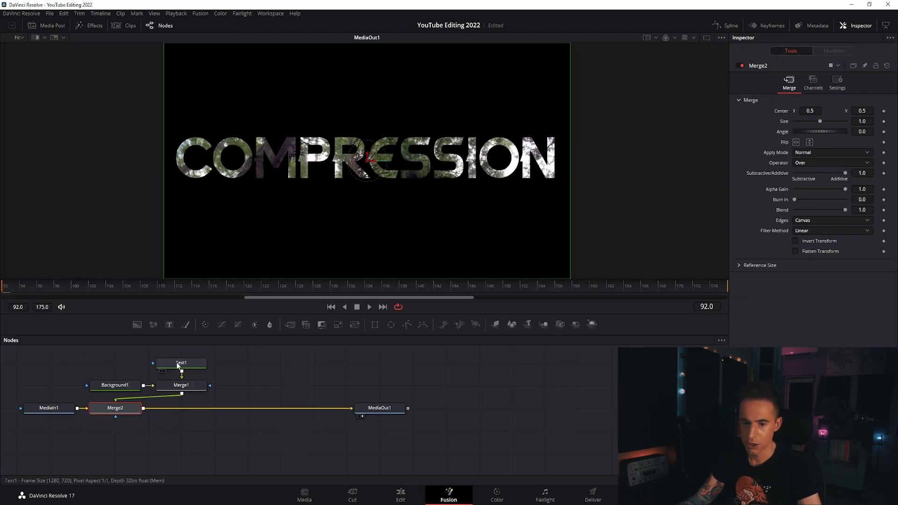
{"action": "left_click", "coordinate": [800, 138]}
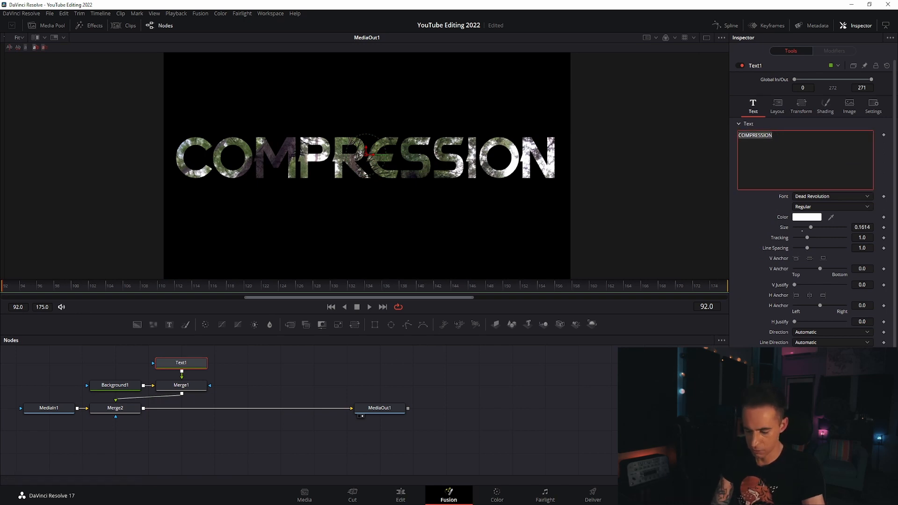
{"action": "type", "text": "DELAY"}
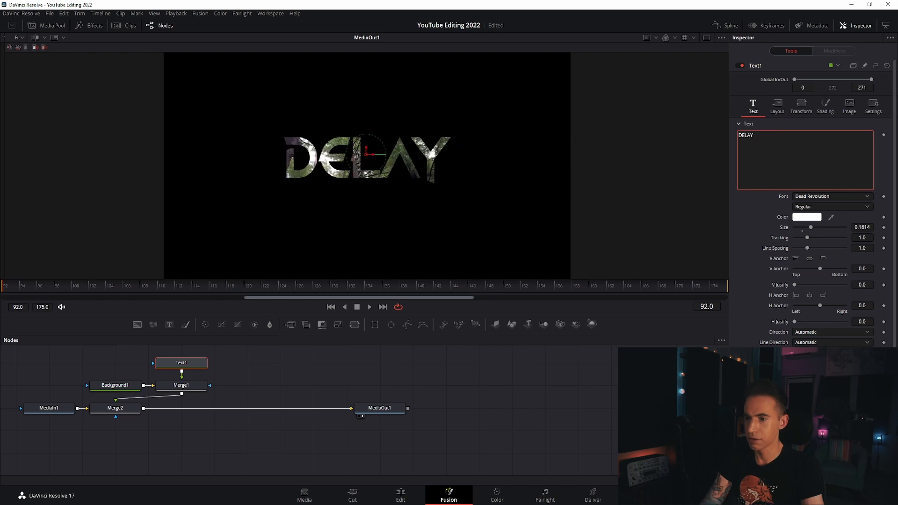
{"action": "left_click", "coordinate": [399, 496]}
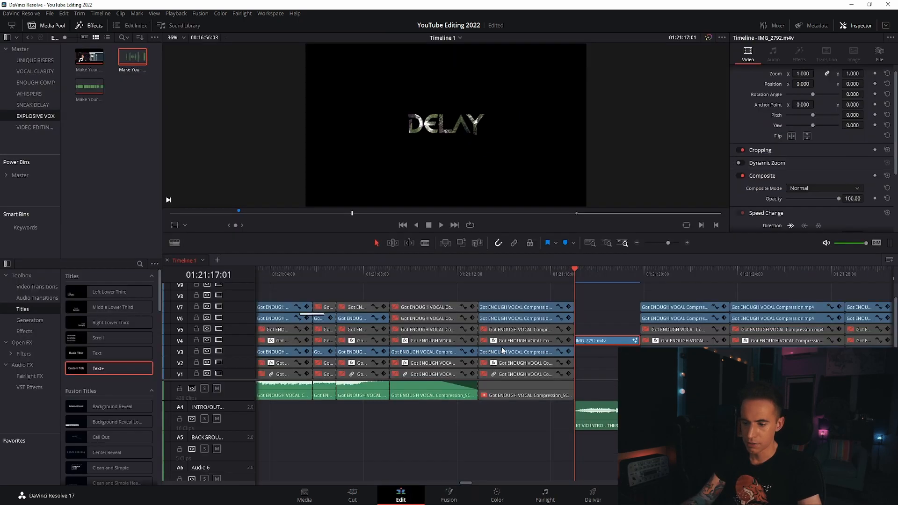
Go to 01:20:37:14 after the TRACK OVERVIEW title, show audio tracks A1 to A3, and play the section to 01:20:48:10
{"action": "left_click", "coordinate": [523, 278]}
{"action": "key", "text": "space"}
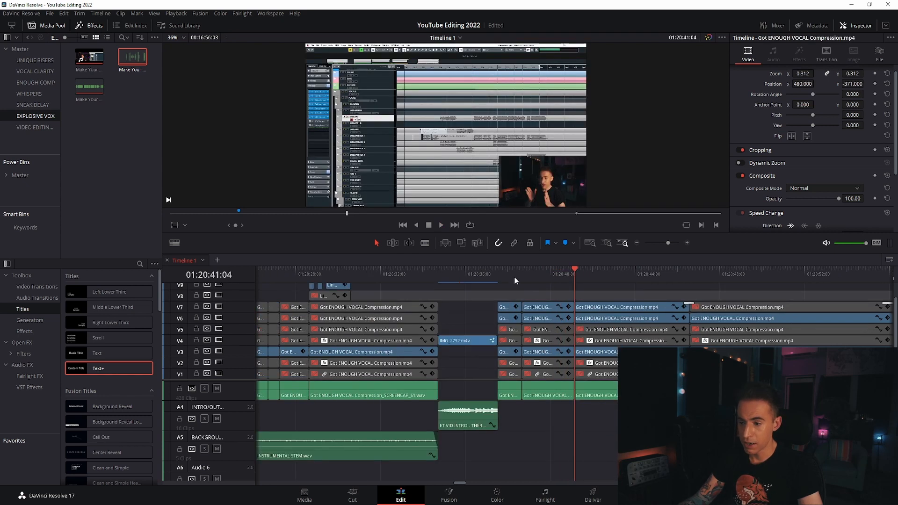
{"action": "left_click", "coordinate": [501, 273]}
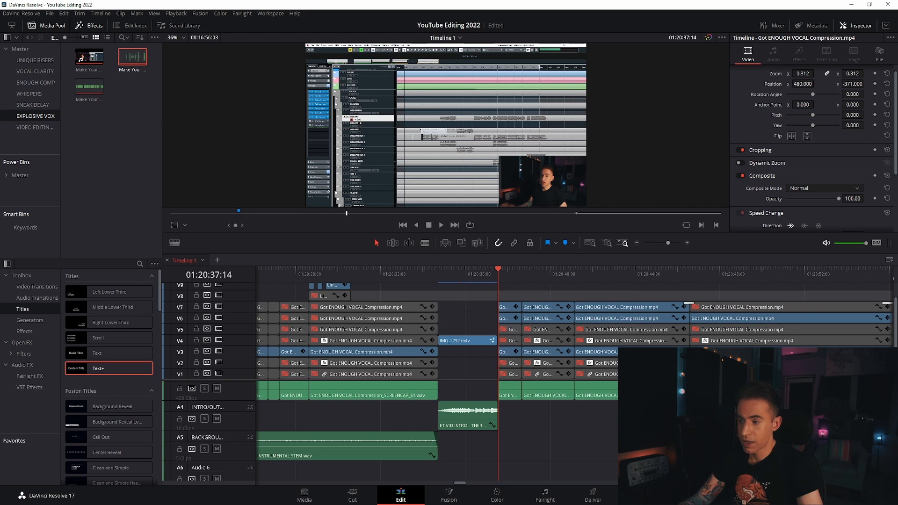
{"action": "scroll", "coordinate": [576, 376], "scroll_direction": "right", "scroll_amount": 5}
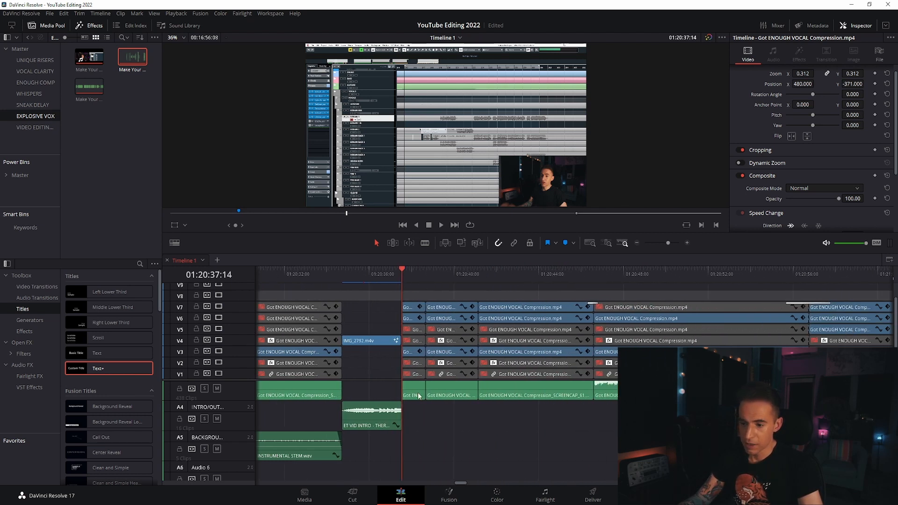
{"action": "scroll", "coordinate": [418, 396], "scroll_direction": "up", "scroll_amount": 3}
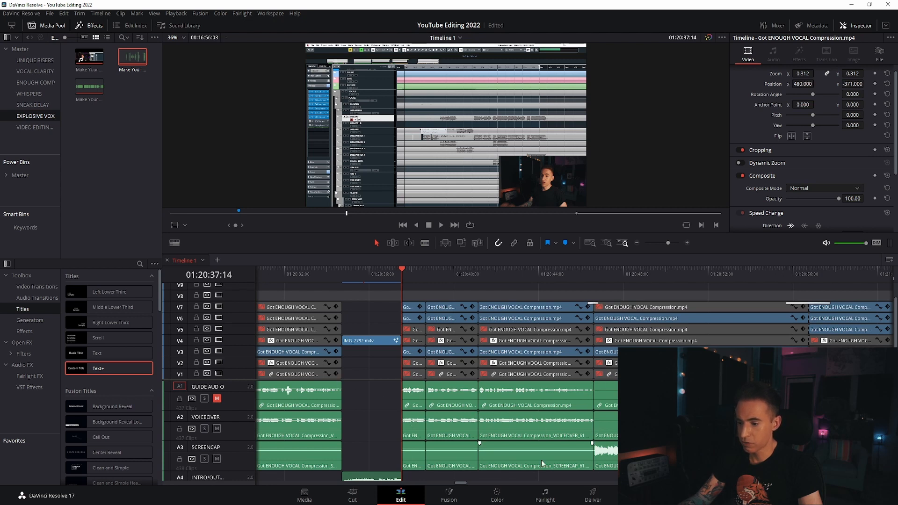
{"action": "key", "text": "space"}
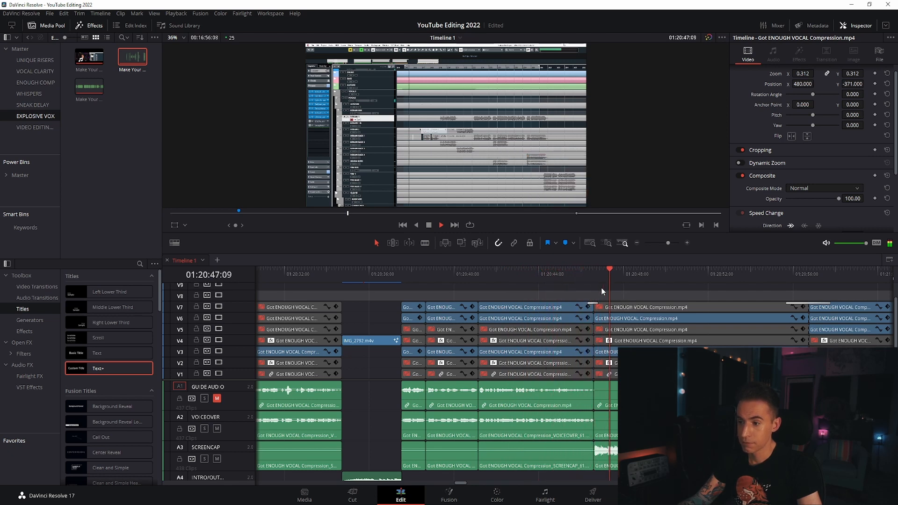
{"action": "key", "text": "space"}
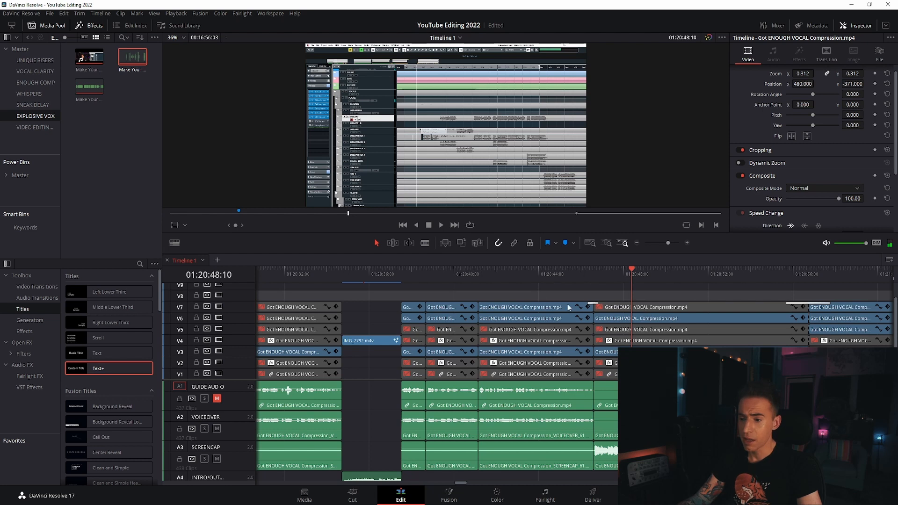
Inspect the small corner camera clip on V7 and the clip below it on V6 at 01:20:38:00
{"action": "left_click", "coordinate": [409, 307]}
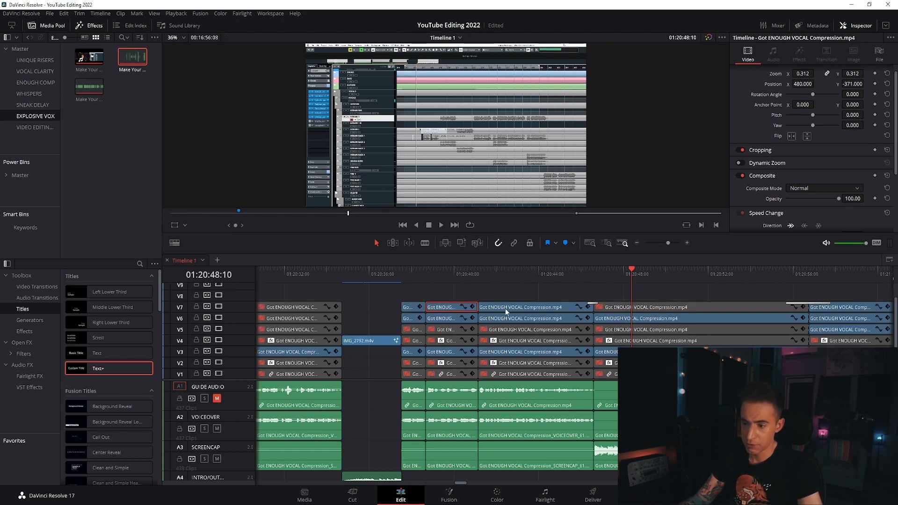
{"action": "left_click", "coordinate": [411, 276]}
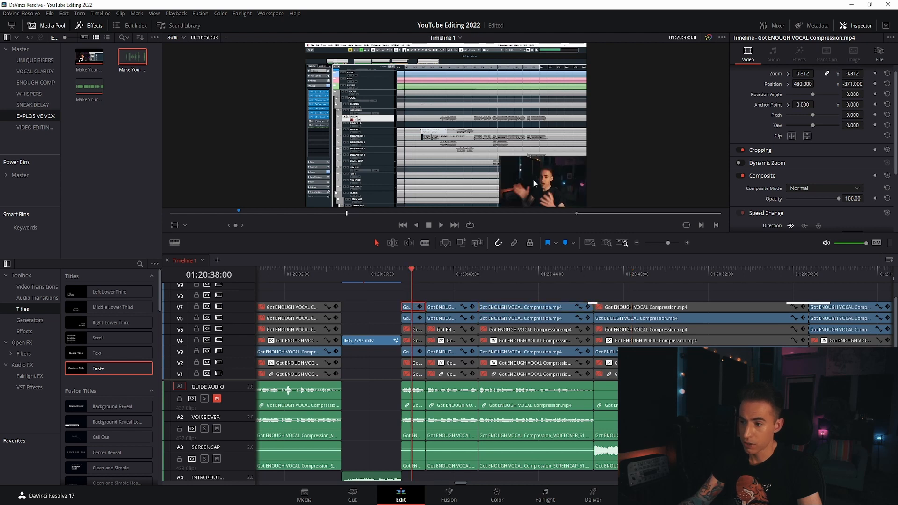
{"action": "left_click", "coordinate": [411, 318]}
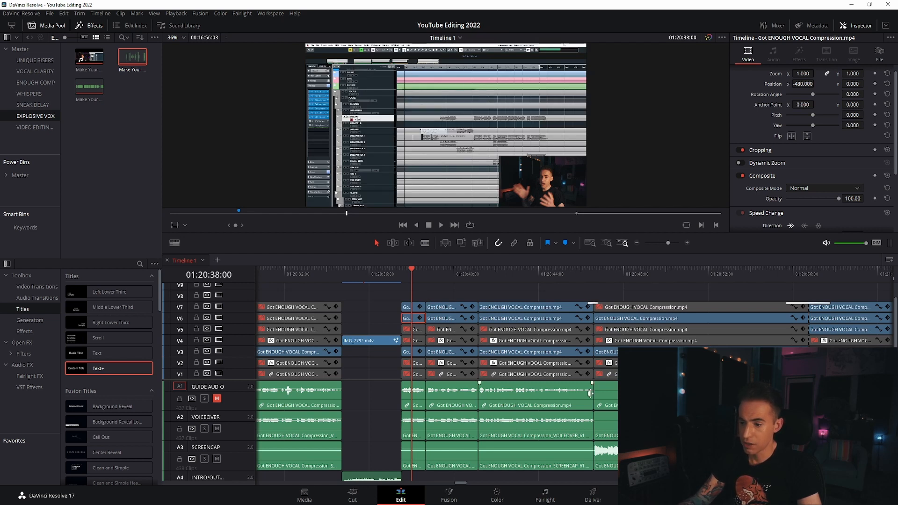
Go to 01:20:45:12 and inspect the settings of the Push transition at the end of the corner camera clip on V7
{"action": "left_click", "coordinate": [571, 273]}
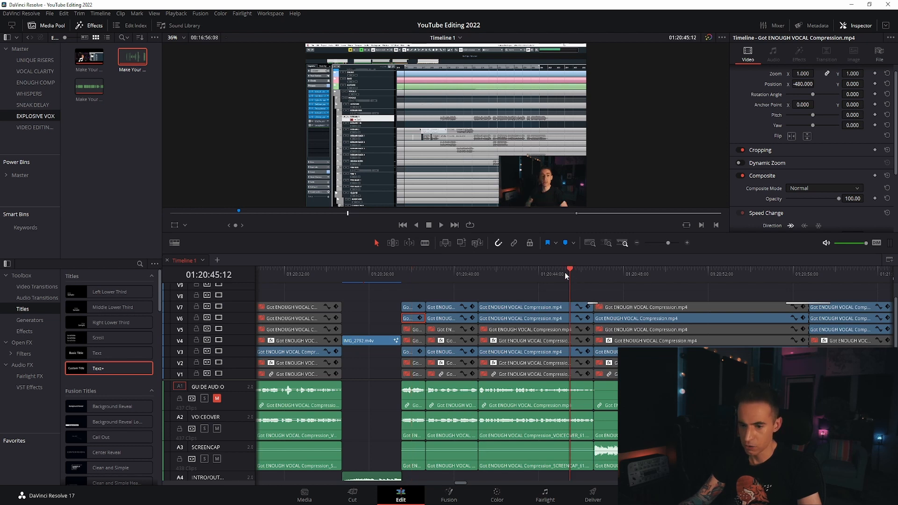
{"action": "left_click", "coordinate": [592, 303]}
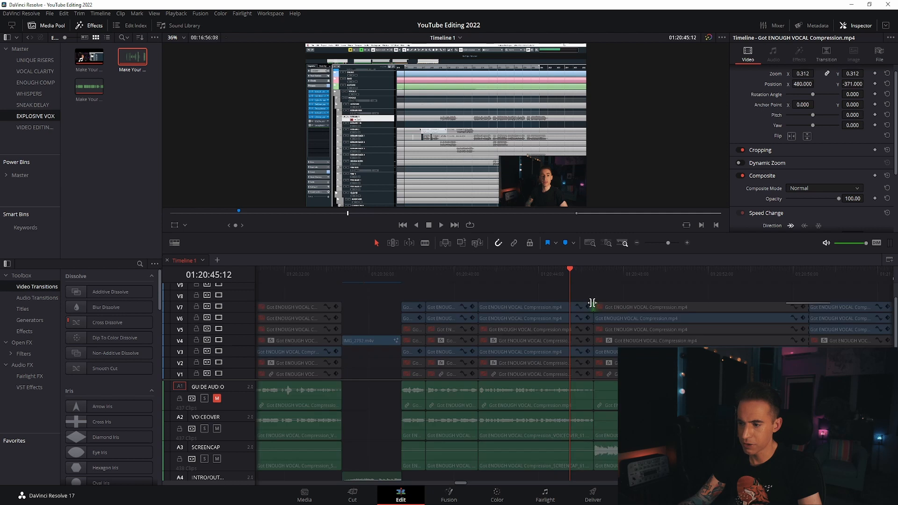
{"action": "scroll", "coordinate": [601, 307], "scroll_direction": "up", "scroll_amount": 5}
{"action": "left_click", "coordinate": [650, 306]}
{"action": "left_click", "coordinate": [654, 303]}
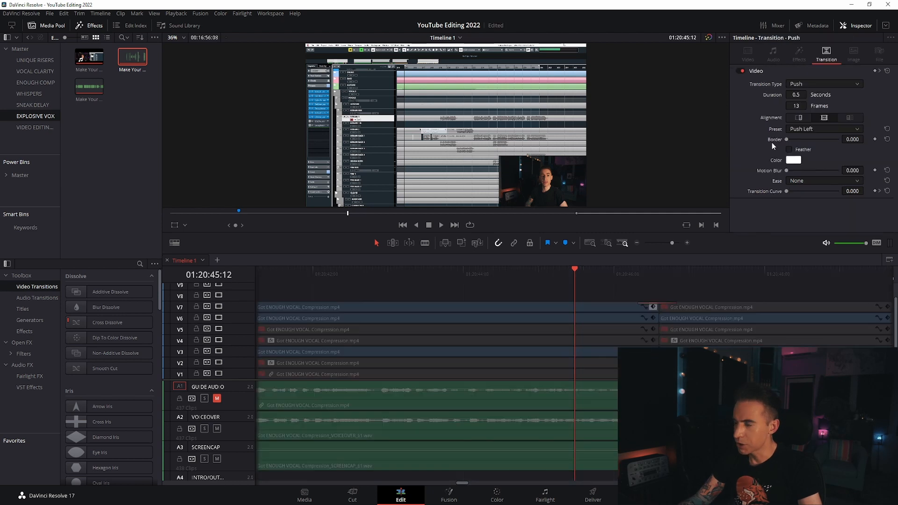
{"action": "left_click", "coordinate": [603, 307]}
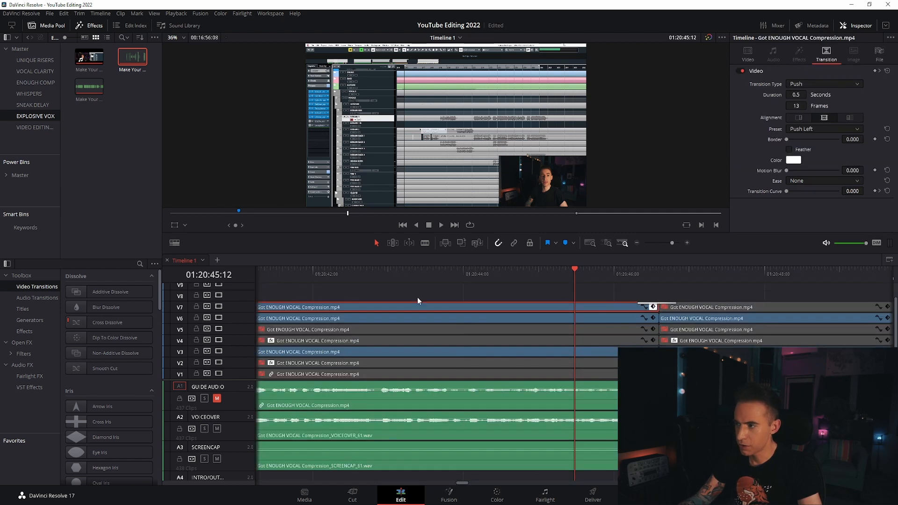
Locate Push in the Motion group of the video transitions and return the playhead to 01:20:44:16
{"action": "scroll", "coordinate": [117, 315], "scroll_direction": "down", "scroll_amount": 5}
{"action": "left_click", "coordinate": [519, 291]}
{"action": "scroll", "coordinate": [633, 286], "scroll_direction": "down", "scroll_amount": 1}
{"action": "scroll", "coordinate": [664, 303], "scroll_direction": "down", "scroll_amount": 3}
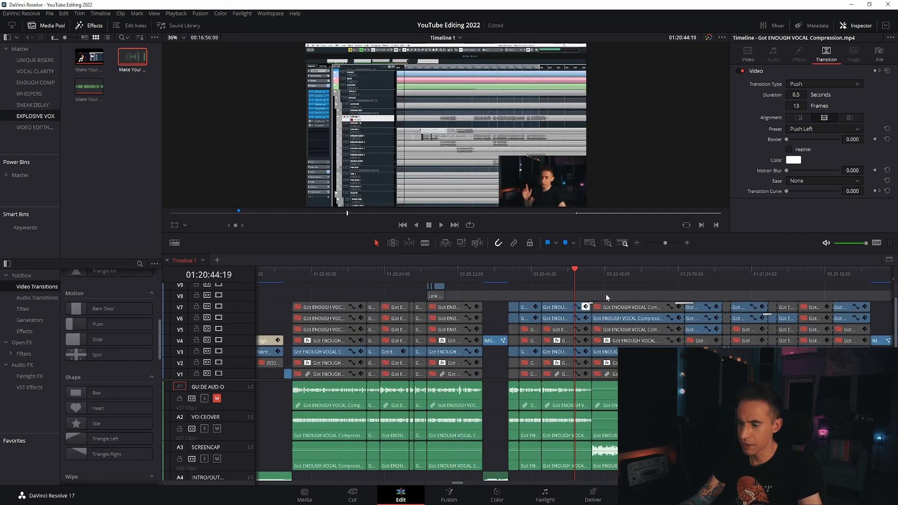
{"action": "left_click", "coordinate": [584, 308]}
{"action": "scroll", "coordinate": [569, 309], "scroll_direction": "up", "scroll_amount": 3}
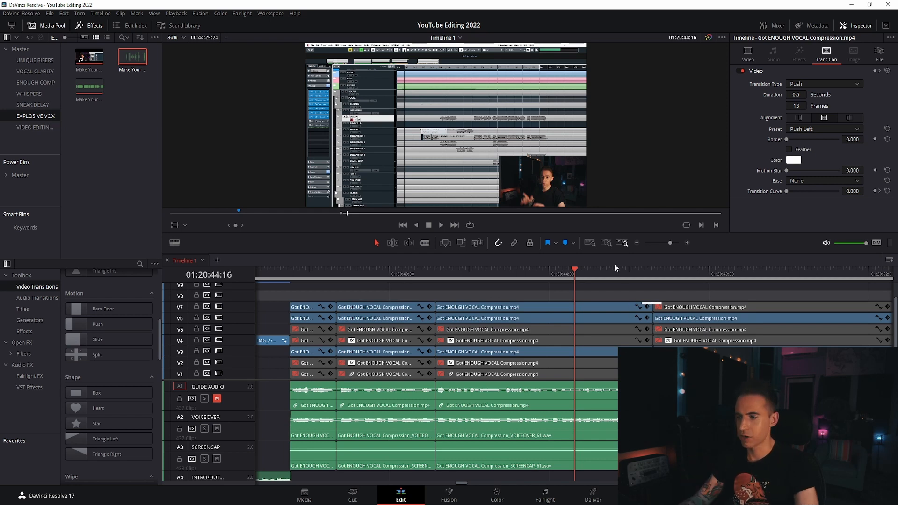
Play from 01:20:44:16 through the V7 Push transition to see the corner camera slide away, and stop after 01:20:50:08
{"action": "scroll", "coordinate": [574, 370], "scroll_direction": "right", "scroll_amount": 1}
{"action": "scroll", "coordinate": [575, 370], "scroll_direction": "down", "scroll_amount": 1}
{"action": "scroll", "coordinate": [574, 369], "scroll_direction": "right", "scroll_amount": 2}
{"action": "scroll", "coordinate": [607, 435], "scroll_direction": "right", "scroll_amount": 2}
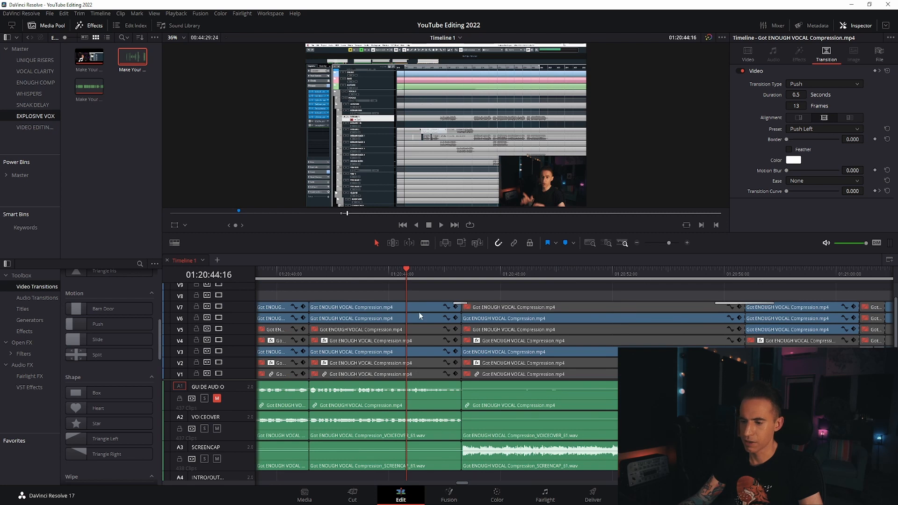
{"action": "key", "text": "space"}
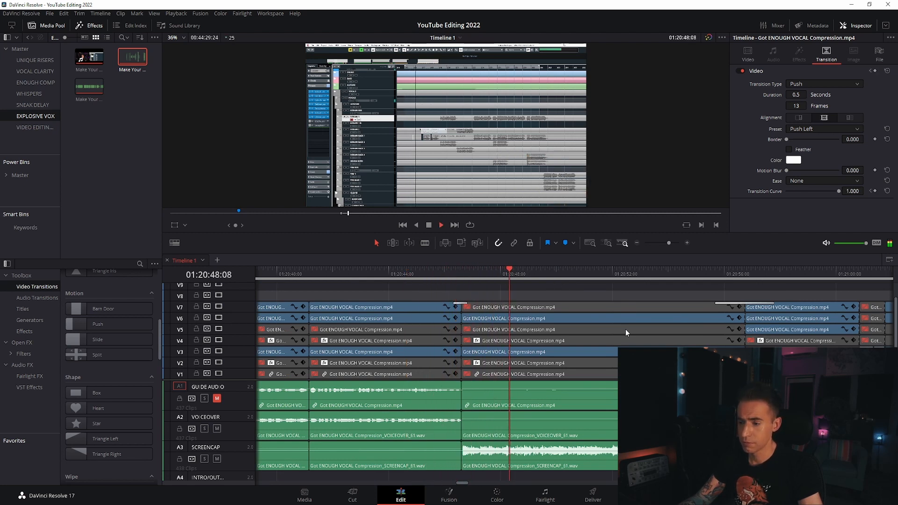
{"action": "scroll", "coordinate": [626, 329], "scroll_direction": "right", "scroll_amount": 2}
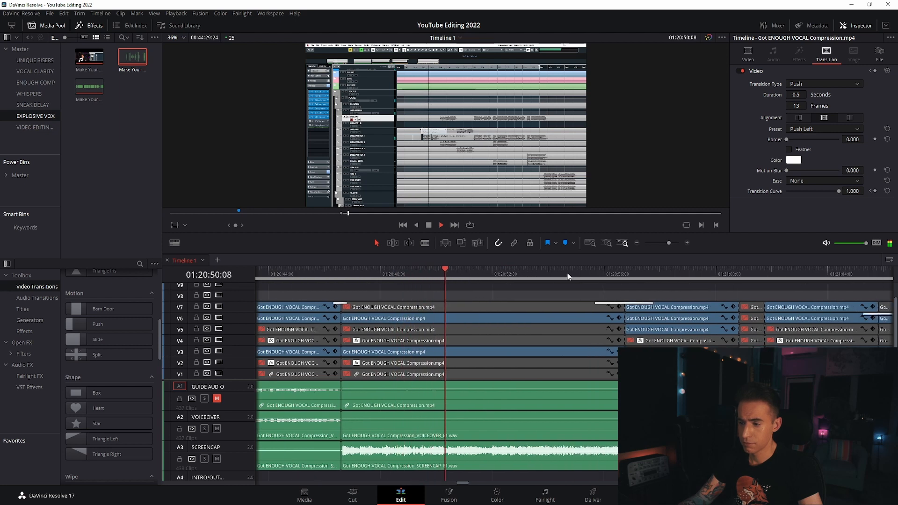
{"action": "key", "text": "space"}
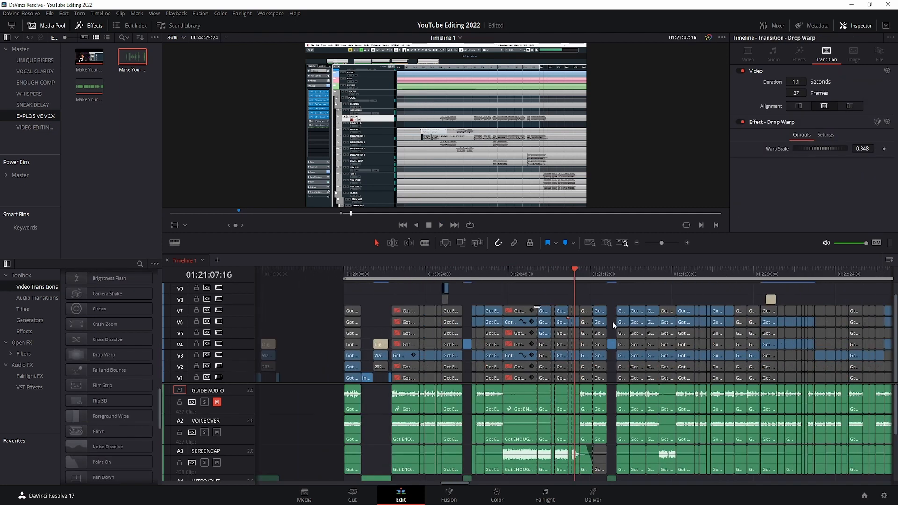
Inspect the V7 and V6 clips after 01:21:07:16 and play the section across the SCREENCAP audio fade-out
{"action": "scroll", "coordinate": [613, 323], "scroll_direction": "up", "scroll_amount": 3}
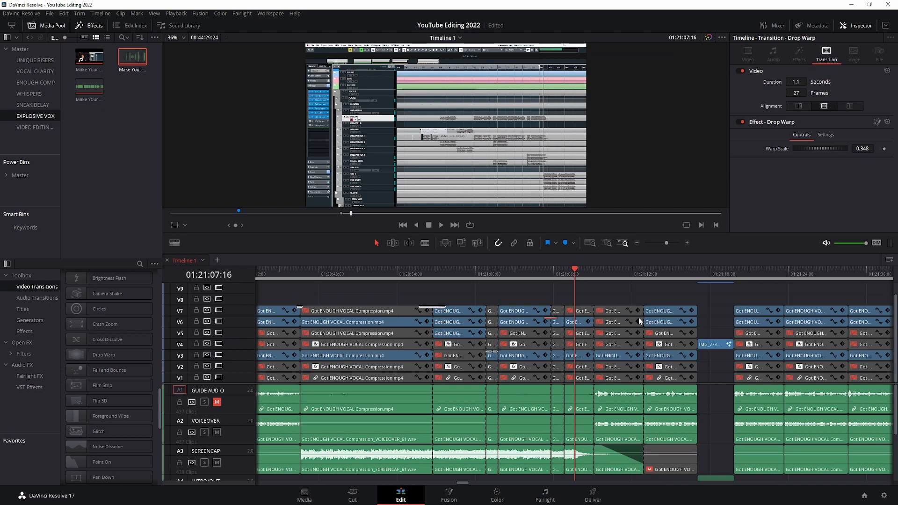
{"action": "left_click", "coordinate": [615, 313]}
{"action": "left_click", "coordinate": [610, 322]}
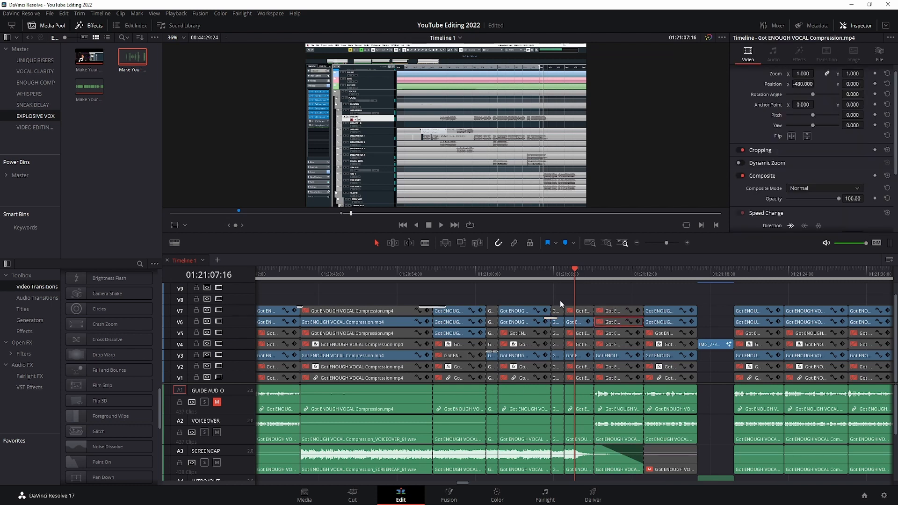
{"action": "scroll", "coordinate": [614, 318], "scroll_direction": "up", "scroll_amount": 1}
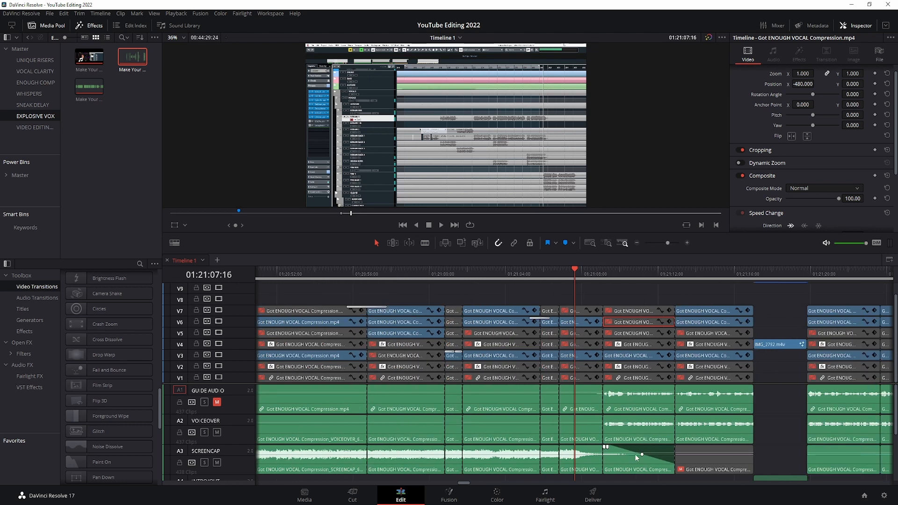
{"action": "left_click", "coordinate": [641, 294]}
{"action": "key", "text": "space"}
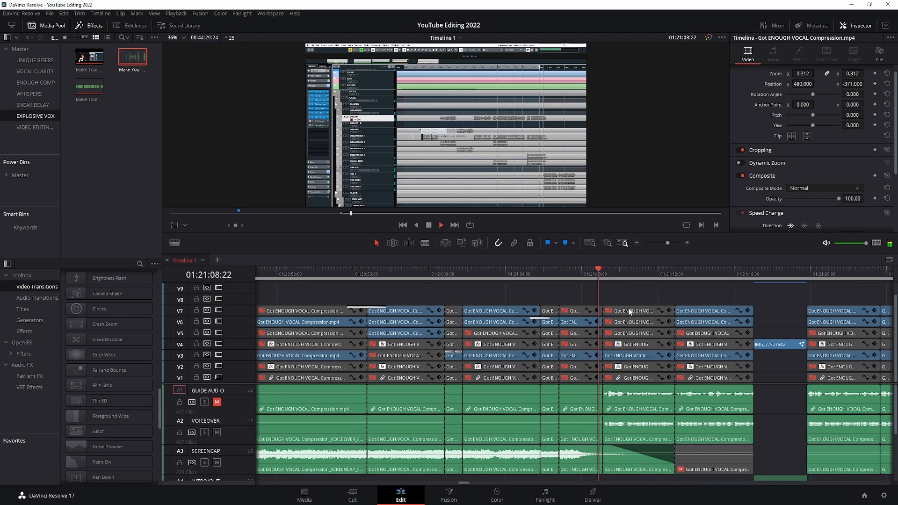
Look along the timeline past the blurred plugin shots and place the playhead at 01:23:29:16 before the long V7 clip
{"action": "scroll", "coordinate": [641, 294], "scroll_direction": "right", "scroll_amount": 8}
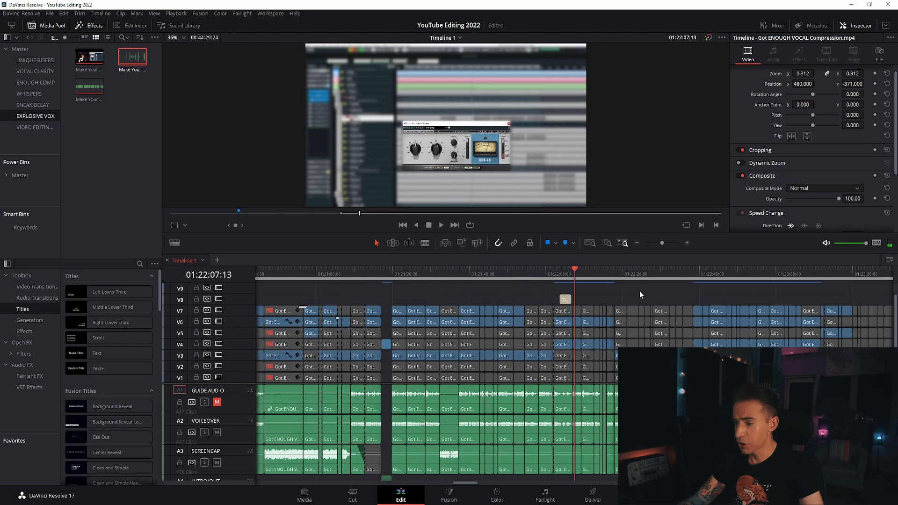
{"action": "scroll", "coordinate": [640, 295], "scroll_direction": "up", "scroll_amount": 6}
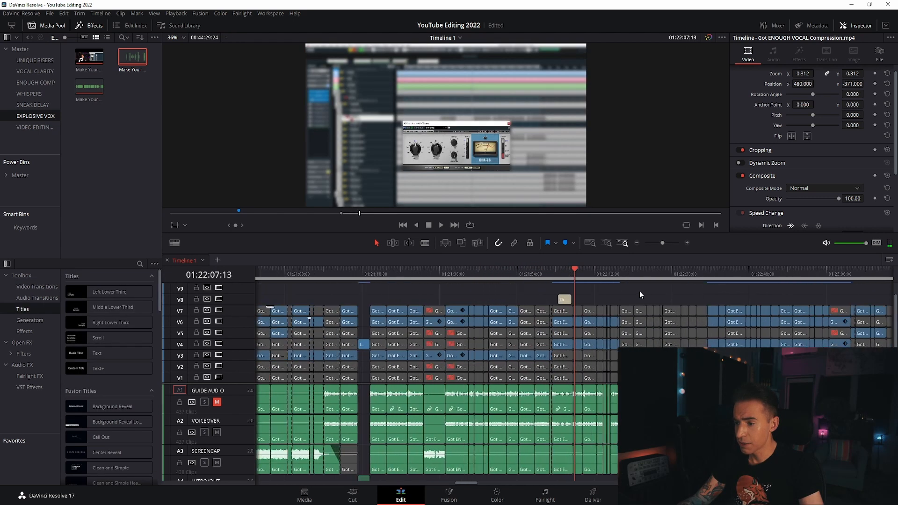
{"action": "scroll", "coordinate": [543, 360], "scroll_direction": "right", "scroll_amount": 5}
{"action": "scroll", "coordinate": [507, 346], "scroll_direction": "right", "scroll_amount": 12}
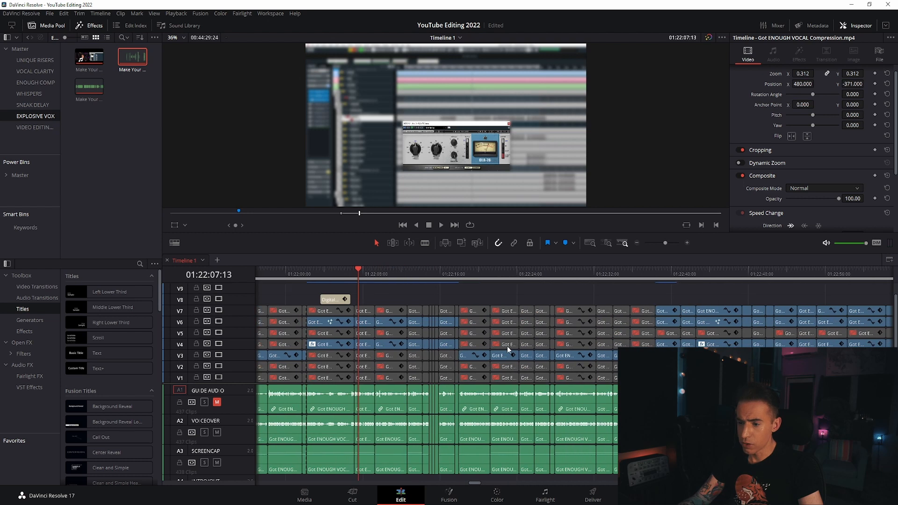
{"action": "scroll", "coordinate": [507, 346], "scroll_direction": "right", "scroll_amount": 14}
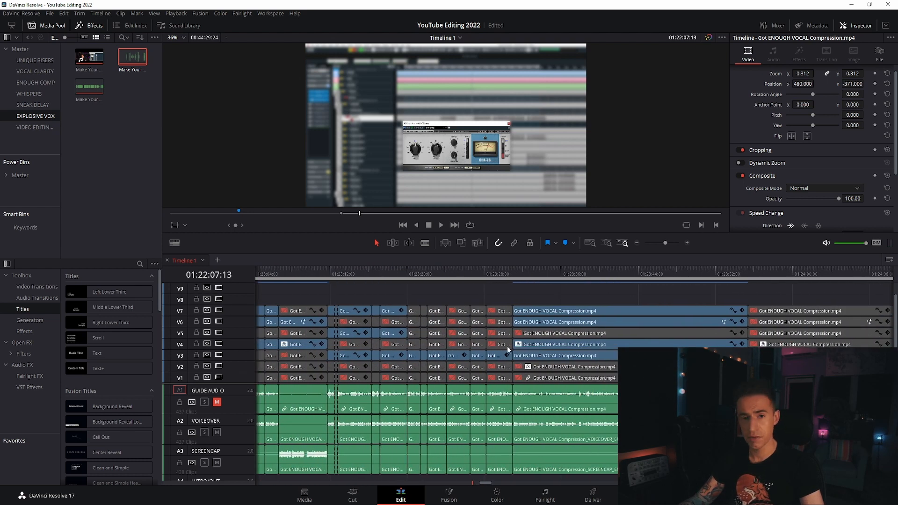
{"action": "left_click", "coordinate": [501, 274]}
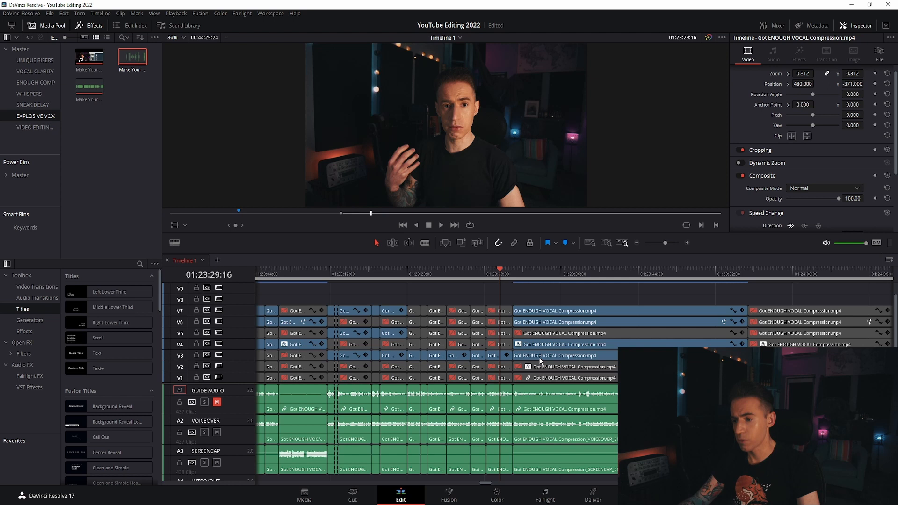
Review the last part of the vocal compression video, checking the frames at 01:24:46:20, 01:25:02:13 and 01:25:20:06
{"action": "scroll", "coordinate": [540, 356], "scroll_direction": "down", "scroll_amount": 6}
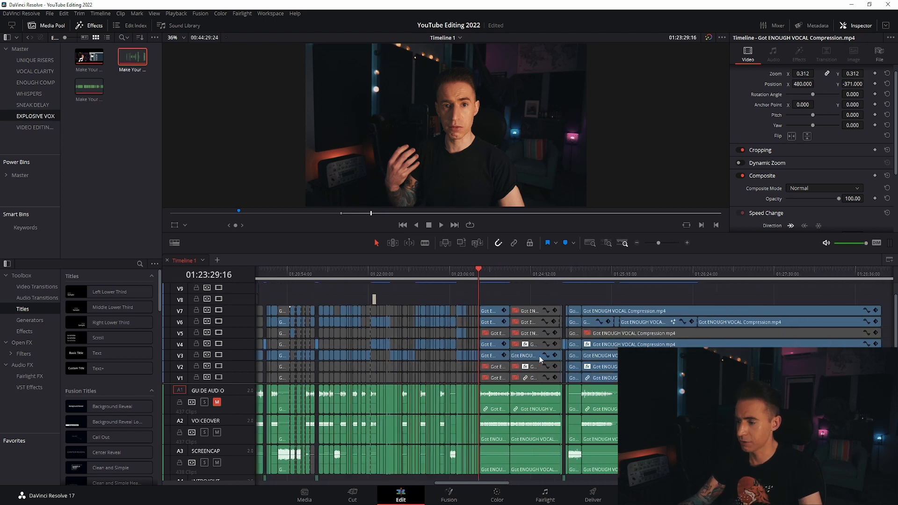
{"action": "scroll", "coordinate": [542, 353], "scroll_direction": "right", "scroll_amount": 5}
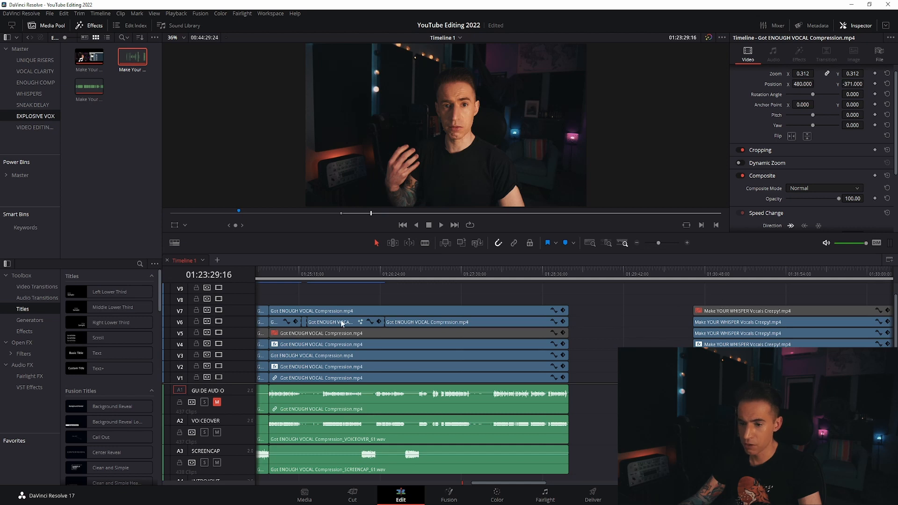
{"action": "scroll", "coordinate": [442, 323], "scroll_direction": "left", "scroll_amount": 3}
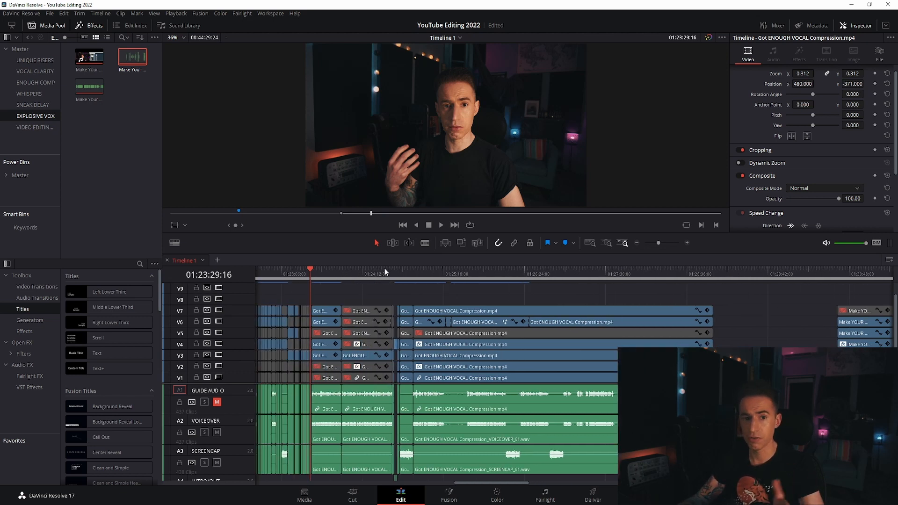
{"action": "left_click", "coordinate": [414, 270]}
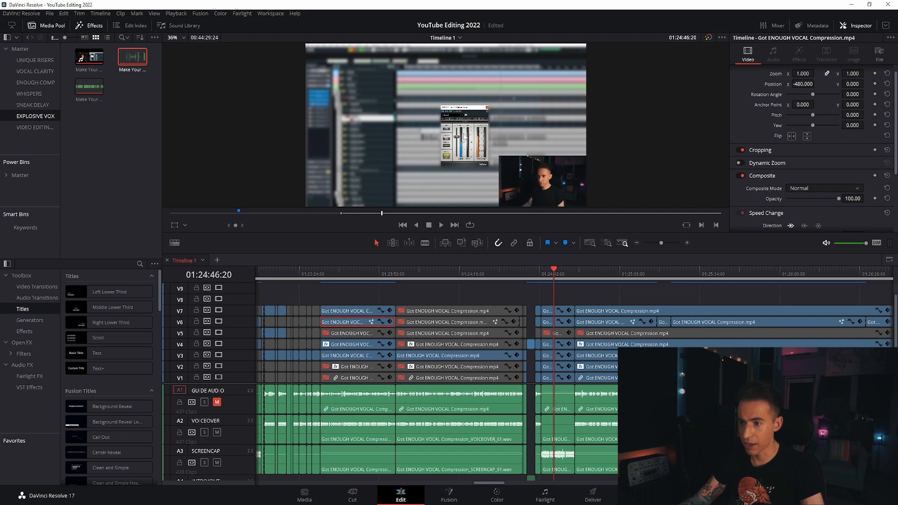
{"action": "left_click", "coordinate": [601, 273]}
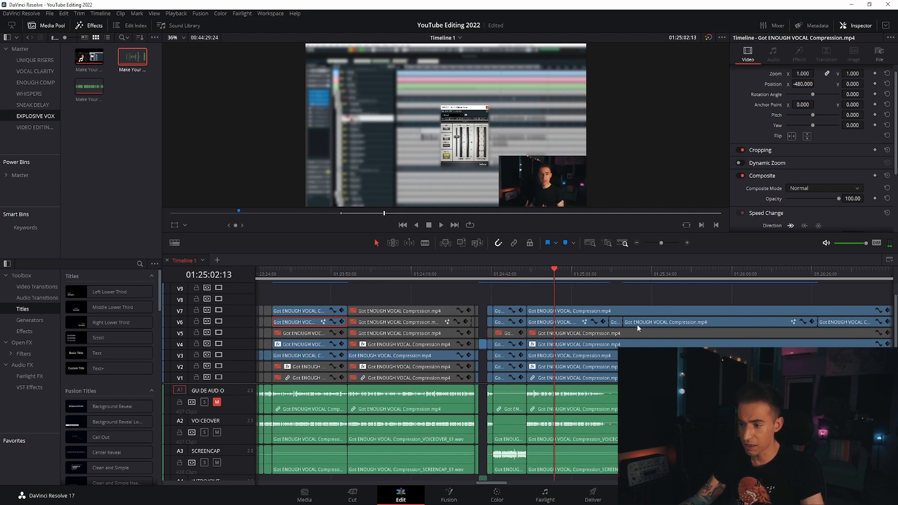
{"action": "left_click", "coordinate": [608, 274]}
{"action": "left_click", "coordinate": [632, 273]}
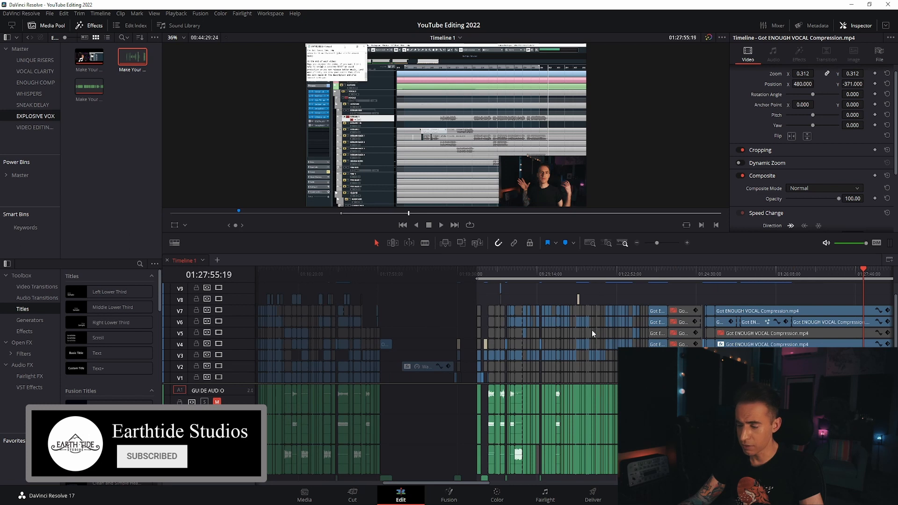
{"action": "scroll", "coordinate": [592, 333], "scroll_direction": "right", "scroll_amount": 5}
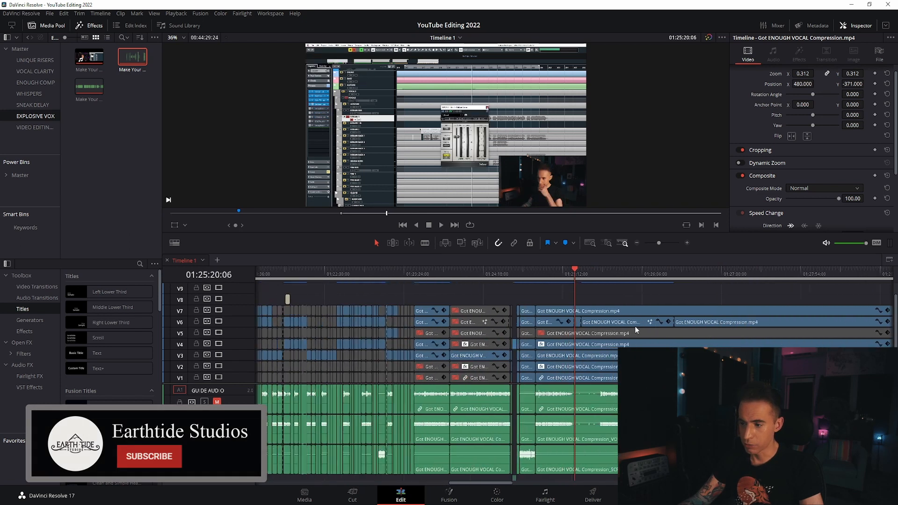
{"action": "scroll", "coordinate": [635, 327], "scroll_direction": "up", "scroll_amount": 2}
{"action": "scroll", "coordinate": [433, 354], "scroll_direction": "up", "scroll_amount": 3}
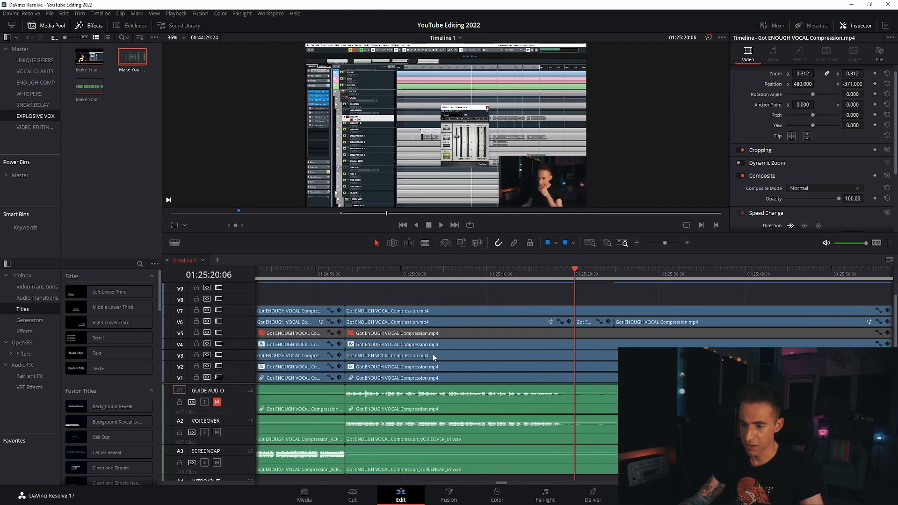
Return to 01:23:29:05 and play from 01:23:30:11 across the cut from full-screen camera to the blurred plugin shot with corner camera
{"action": "scroll", "coordinate": [468, 356], "scroll_direction": "left", "scroll_amount": 10}
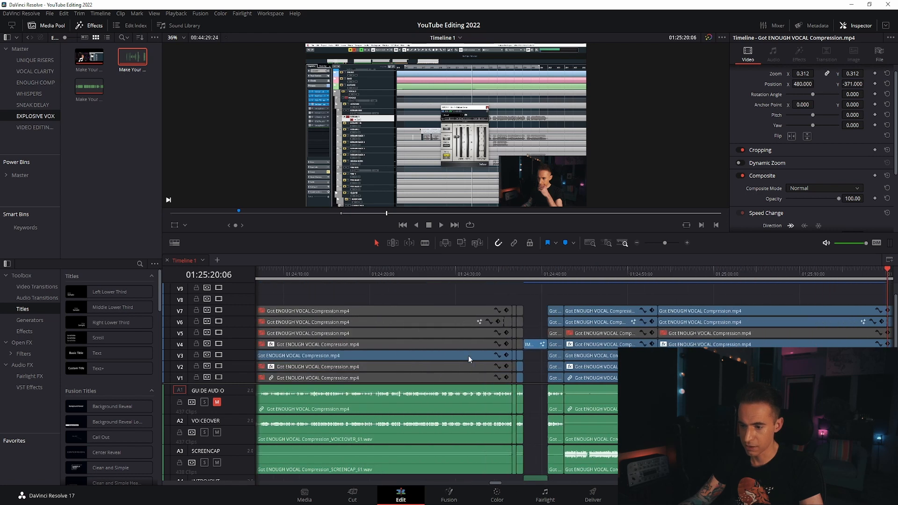
{"action": "scroll", "coordinate": [486, 334], "scroll_direction": "left", "scroll_amount": 3}
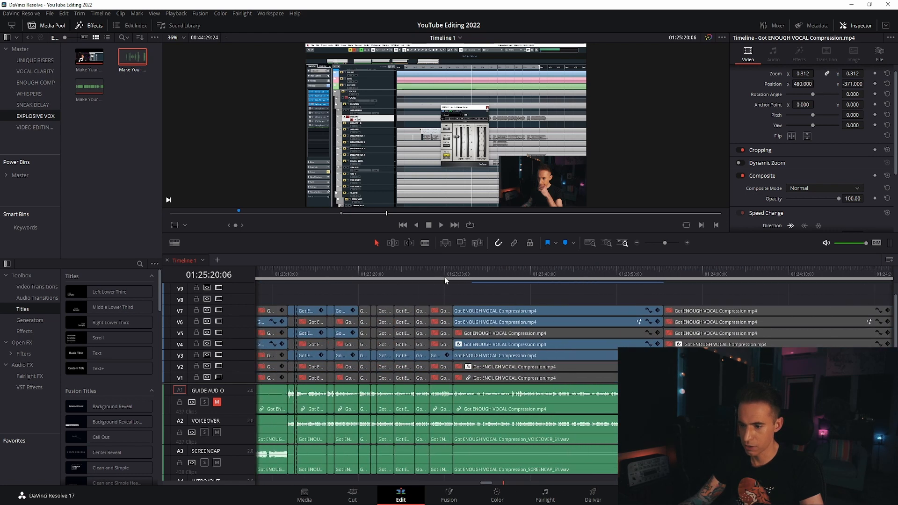
{"action": "left_click", "coordinate": [453, 275]}
{"action": "scroll", "coordinate": [474, 334], "scroll_direction": "up", "scroll_amount": 2}
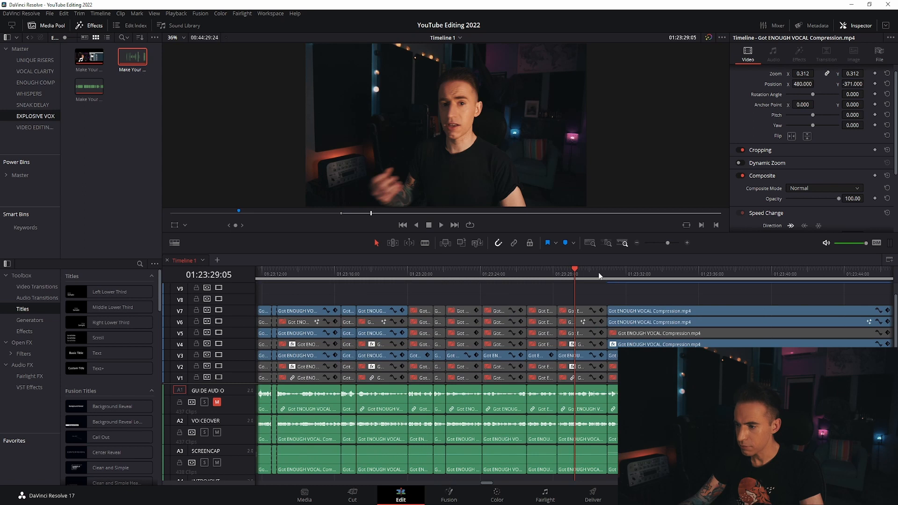
{"action": "scroll", "coordinate": [600, 276], "scroll_direction": "down", "scroll_amount": 4}
{"action": "scroll", "coordinate": [524, 343], "scroll_direction": "up", "scroll_amount": 4}
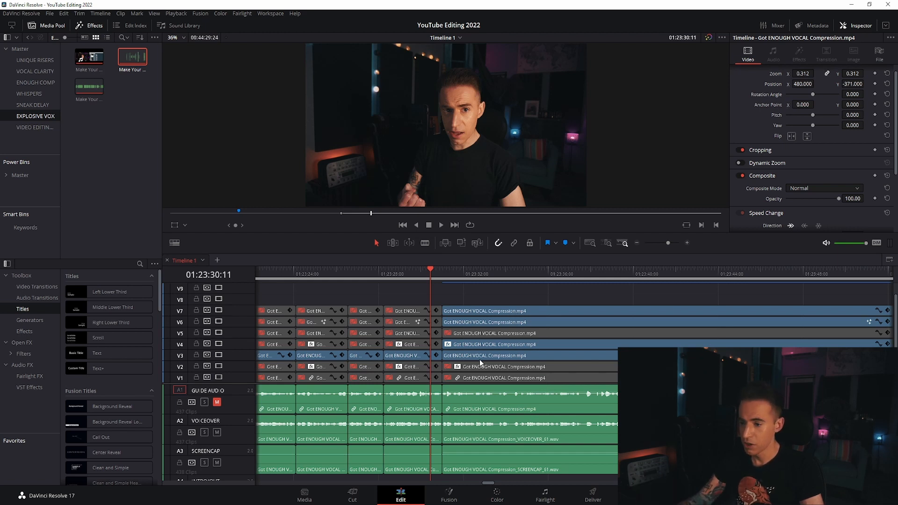
{"action": "key", "text": "space"}
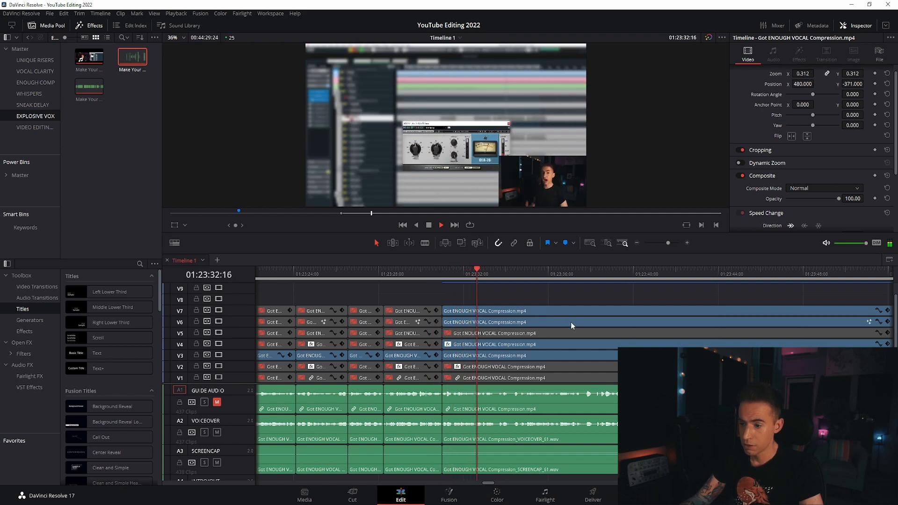
Go back to the Digital Glitch title CLA-76 on V8 near 01:22:04:12 and play it
{"action": "left_click", "coordinate": [318, 274]}
{"action": "scroll", "coordinate": [456, 307], "scroll_direction": "left", "scroll_amount": 7}
{"action": "scroll", "coordinate": [456, 307], "scroll_direction": "down", "scroll_amount": 5}
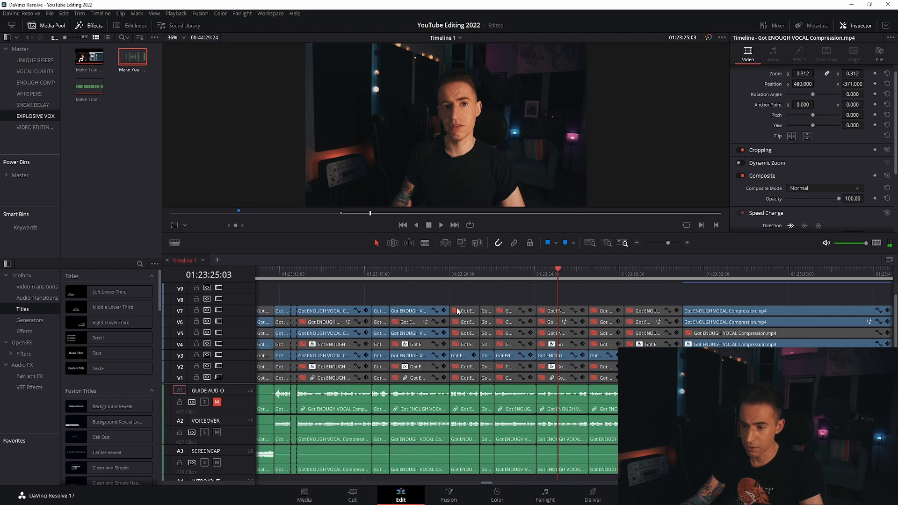
{"action": "scroll", "coordinate": [430, 307], "scroll_direction": "left", "scroll_amount": 2}
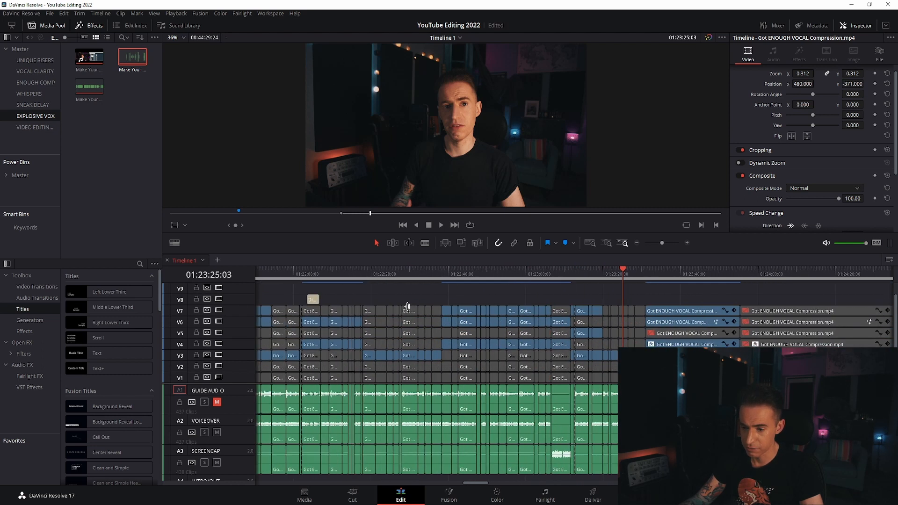
{"action": "left_click", "coordinate": [312, 275]}
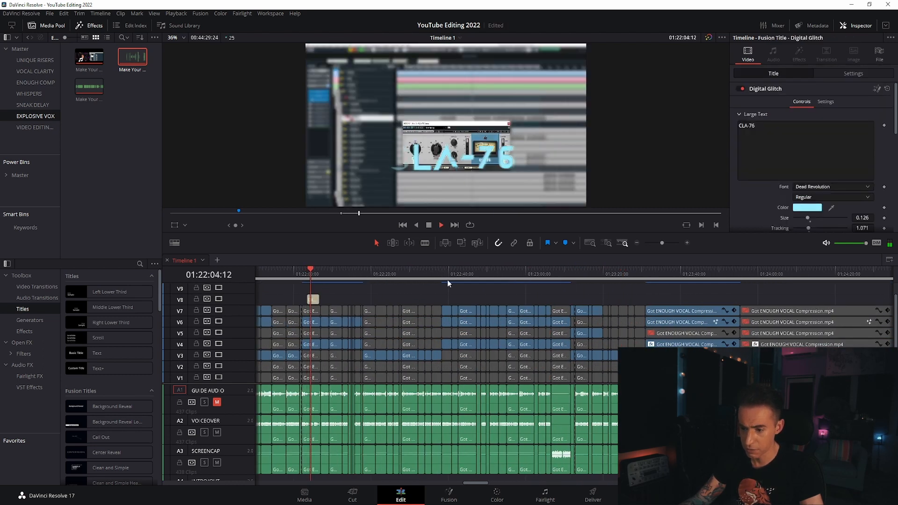
Play the blurred plugin shot from around 01:23:00, and play the clips following the cut at 01:23:11:19
{"action": "left_click", "coordinate": [532, 277]}
{"action": "key", "text": "space"}
{"action": "scroll", "coordinate": [613, 321], "scroll_direction": "up", "scroll_amount": 3}
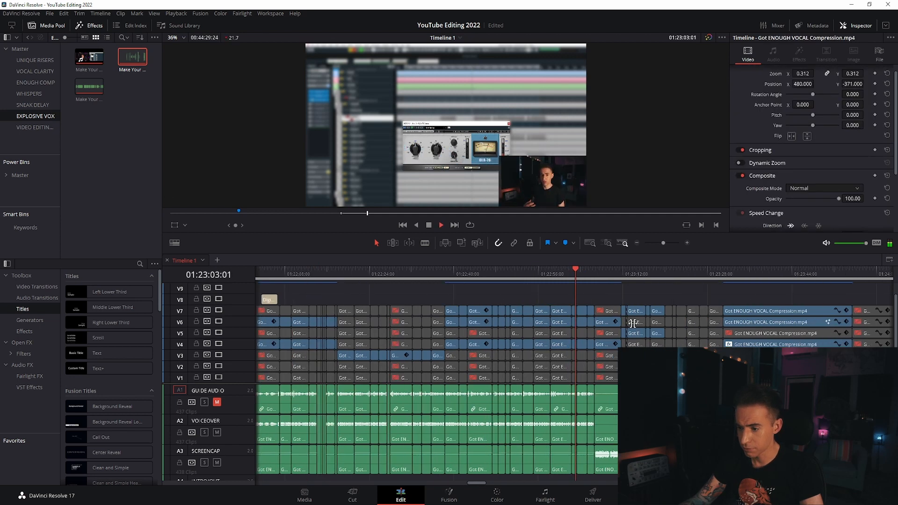
{"action": "scroll", "coordinate": [633, 324], "scroll_direction": "right", "scroll_amount": 2}
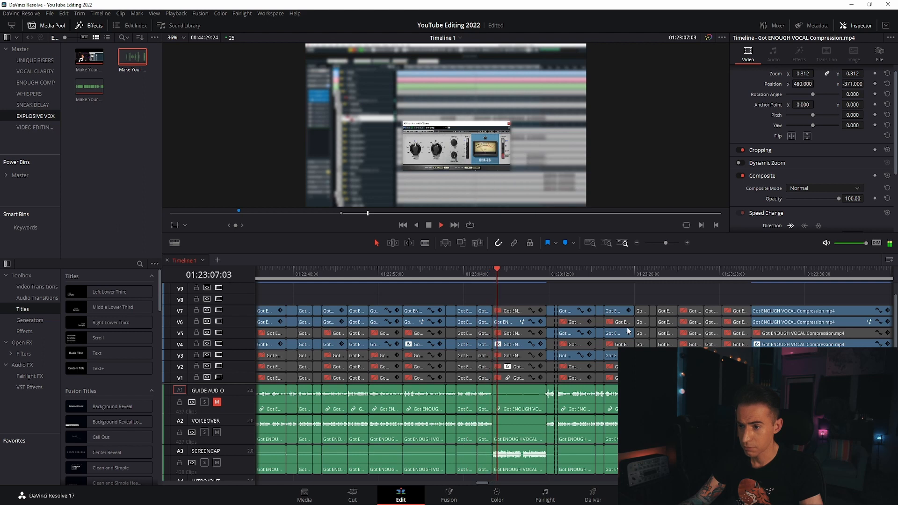
{"action": "left_click", "coordinate": [547, 270]}
{"action": "scroll", "coordinate": [672, 322], "scroll_direction": "up", "scroll_amount": 3}
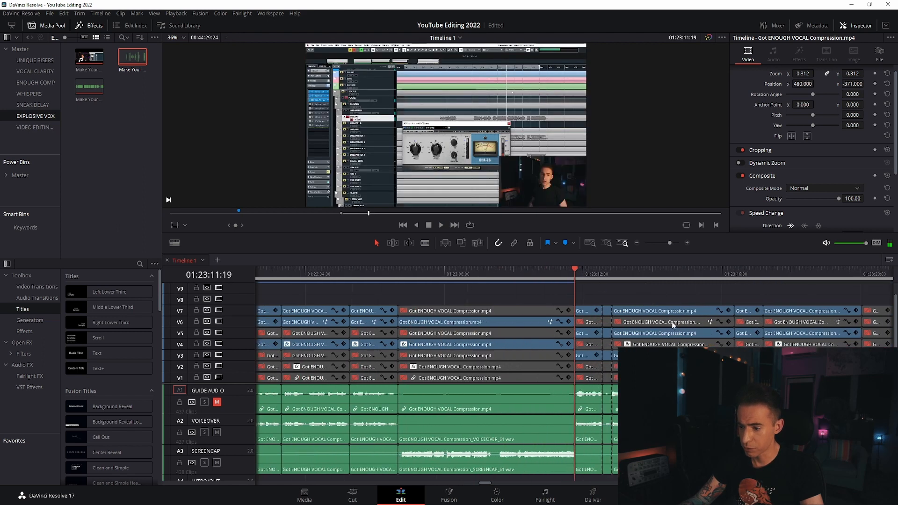
{"action": "scroll", "coordinate": [673, 321], "scroll_direction": "right", "scroll_amount": 8}
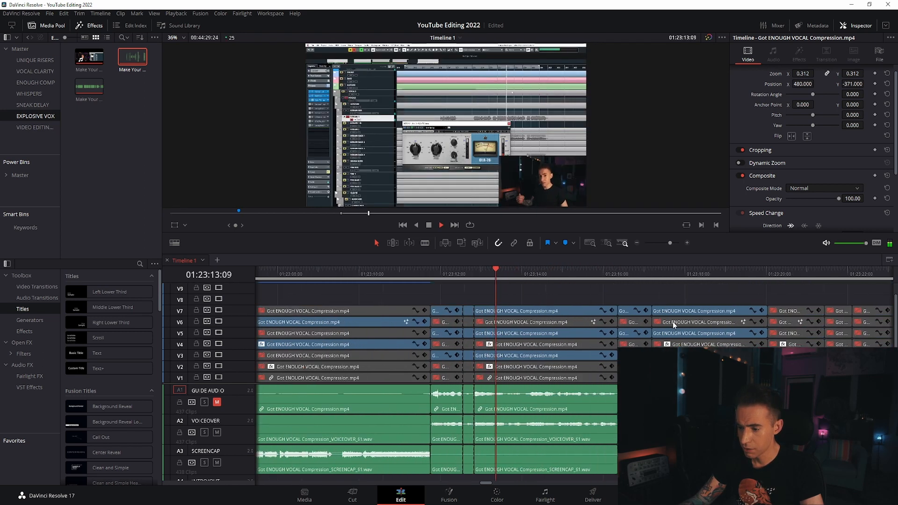
{"action": "scroll", "coordinate": [669, 325], "scroll_direction": "right", "scroll_amount": 4}
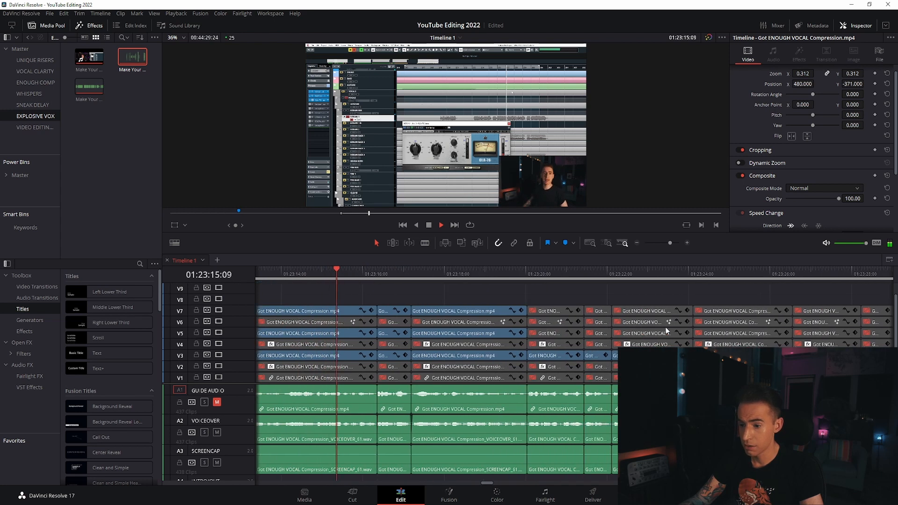
{"action": "key", "text": "space"}
Play across the 01:23:31:00 cut from full-screen camera into the blurred plugin shot, up to about 01:23:36:18
{"action": "scroll", "coordinate": [665, 327], "scroll_direction": "down", "scroll_amount": 3}
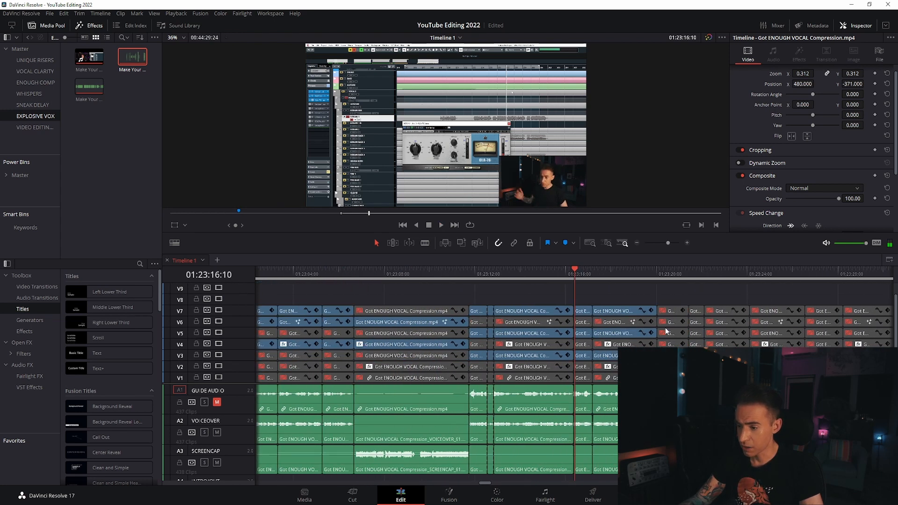
{"action": "left_click", "coordinate": [706, 283]}
{"action": "scroll", "coordinate": [689, 319], "scroll_direction": "right", "scroll_amount": 4}
{"action": "key", "text": "space"}
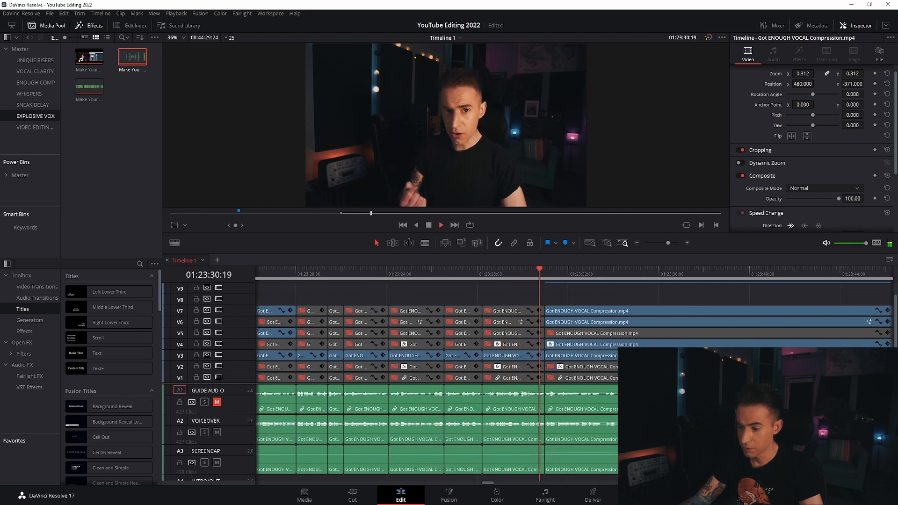
{"action": "scroll", "coordinate": [514, 351], "scroll_direction": "right", "scroll_amount": 3}
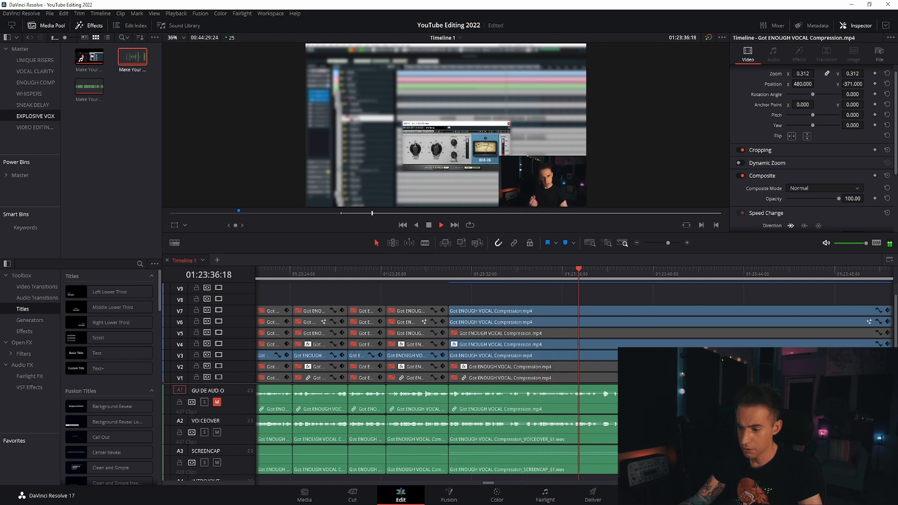
Split the clips on all tracks at about 01:23:37:13, inside the long blurred plugin shot
{"action": "key", "text": "space"}
{"action": "left_click", "coordinate": [596, 269]}
{"action": "key", "text": "ctrl+b"}
Replay the camera section leading into the blurred plugin shot and check the frames at 01:23:22:03 and 01:23:35:21
{"action": "left_click", "coordinate": [356, 275]}
{"action": "key", "text": "space"}
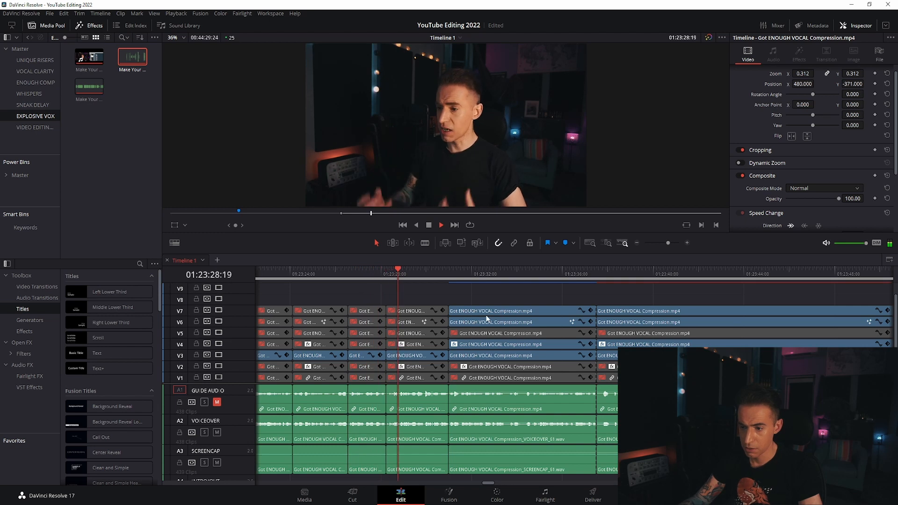
{"action": "scroll", "coordinate": [491, 316], "scroll_direction": "right", "scroll_amount": 1}
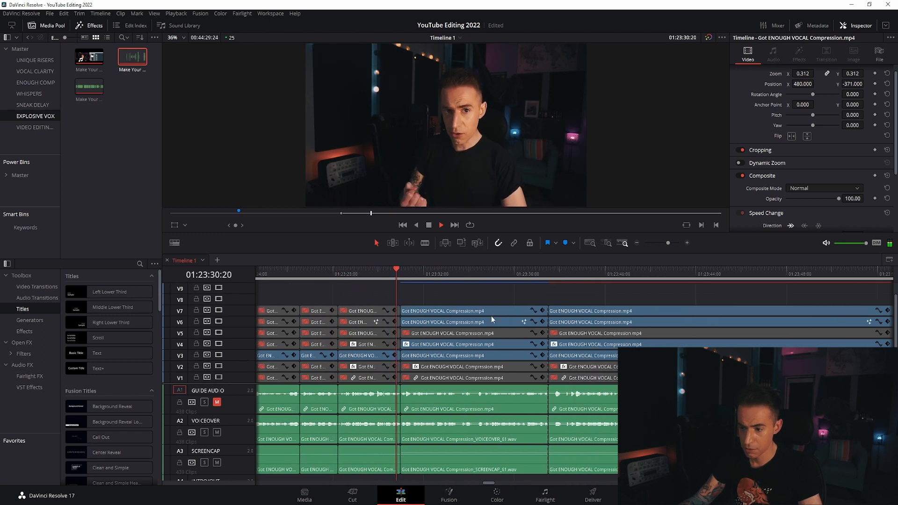
{"action": "scroll", "coordinate": [491, 316], "scroll_direction": "down", "scroll_amount": 2}
{"action": "left_click", "coordinate": [530, 271]}
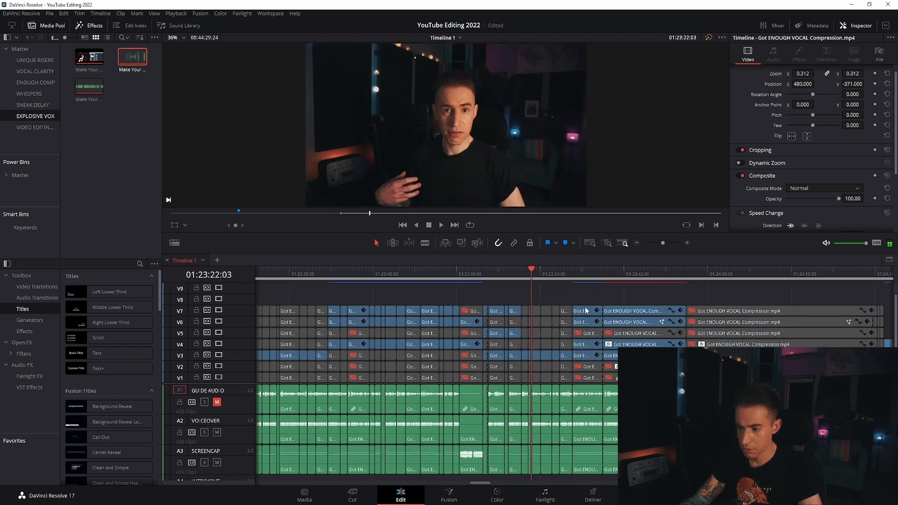
{"action": "scroll", "coordinate": [604, 318], "scroll_direction": "left", "scroll_amount": 1}
{"action": "key", "text": "space"}
{"action": "left_click", "coordinate": [646, 275]}
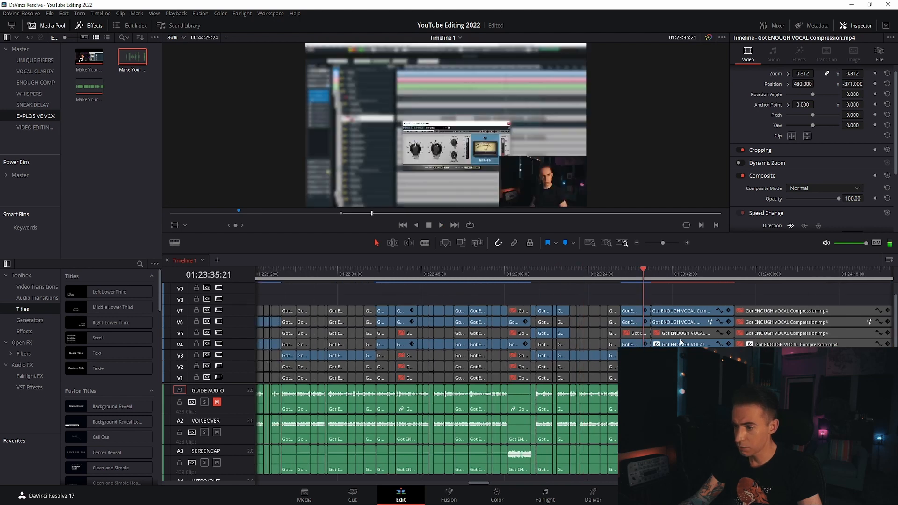
{"action": "scroll", "coordinate": [593, 440], "scroll_direction": "up", "scroll_amount": 3}
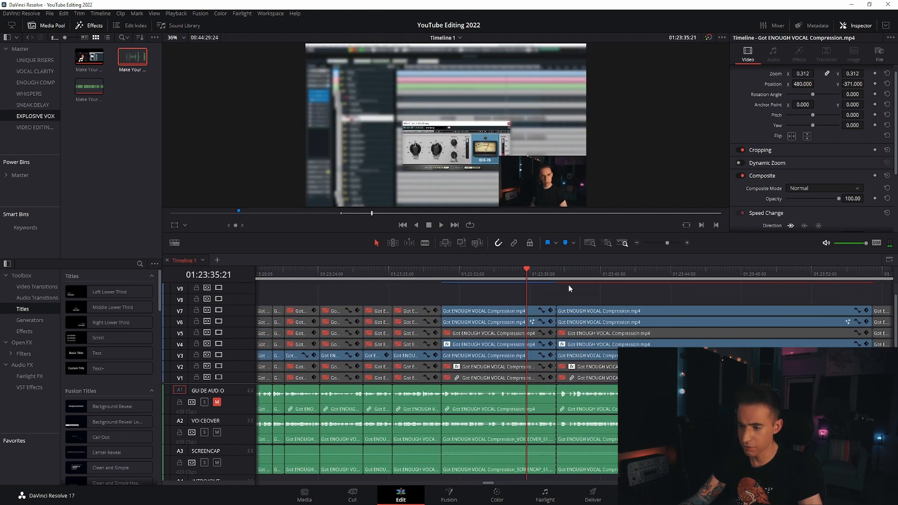
Disable the V7, V6 and V4 clips between 01:23:31:00 and the split to reveal the full-screen camera
{"action": "left_click", "coordinate": [441, 279]}
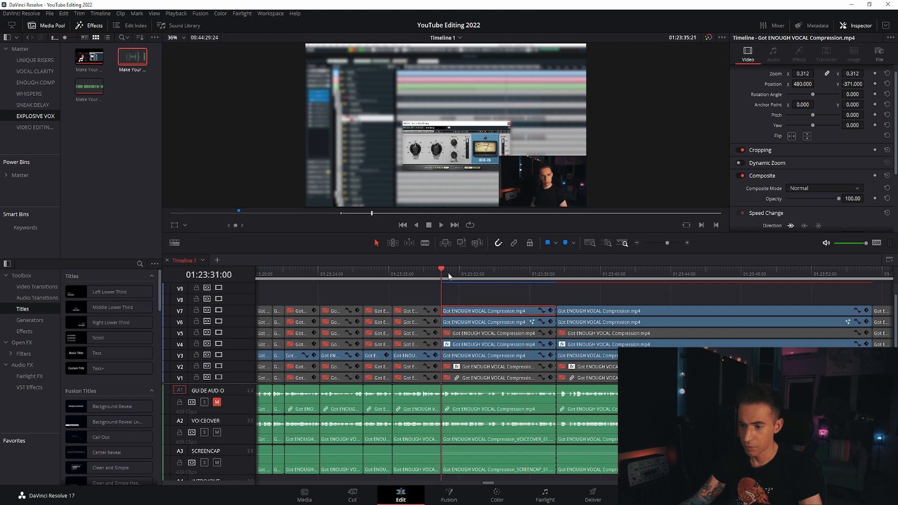
{"action": "key", "text": "d"}
{"action": "left_click", "coordinate": [468, 324]}
{"action": "key", "text": "d"}
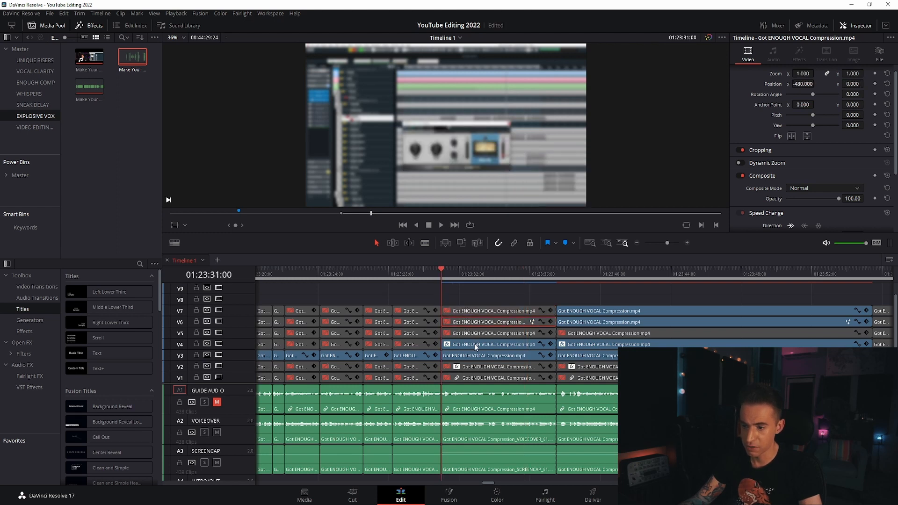
{"action": "left_click", "coordinate": [475, 345]}
{"action": "key", "text": "d"}
Play the full-screen camera section from 01:23:29:00 and step frame by frame around the cut at 01:23:31:00
{"action": "left_click", "coordinate": [405, 271]}
{"action": "left_click", "coordinate": [467, 292]}
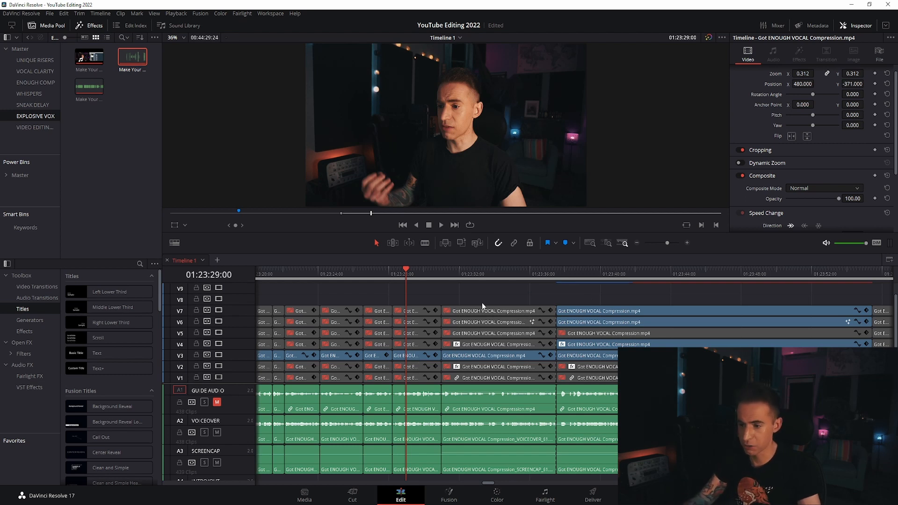
{"action": "key", "text": "space"}
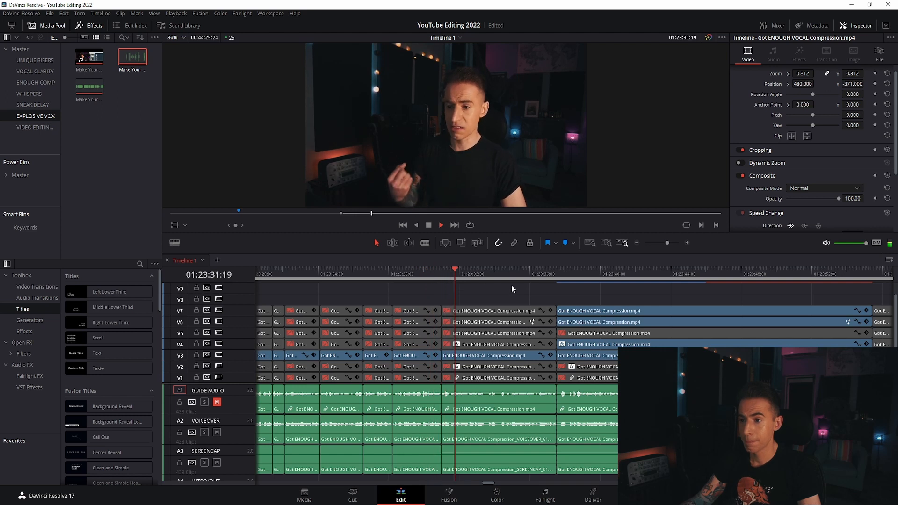
{"action": "key", "text": "space"}
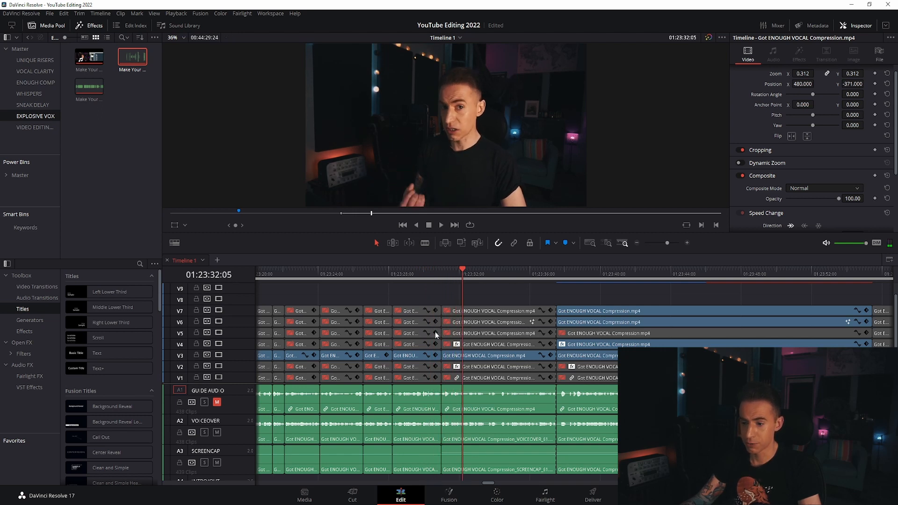
{"action": "left_click", "coordinate": [440, 271]}
{"action": "key", "text": "Left"}
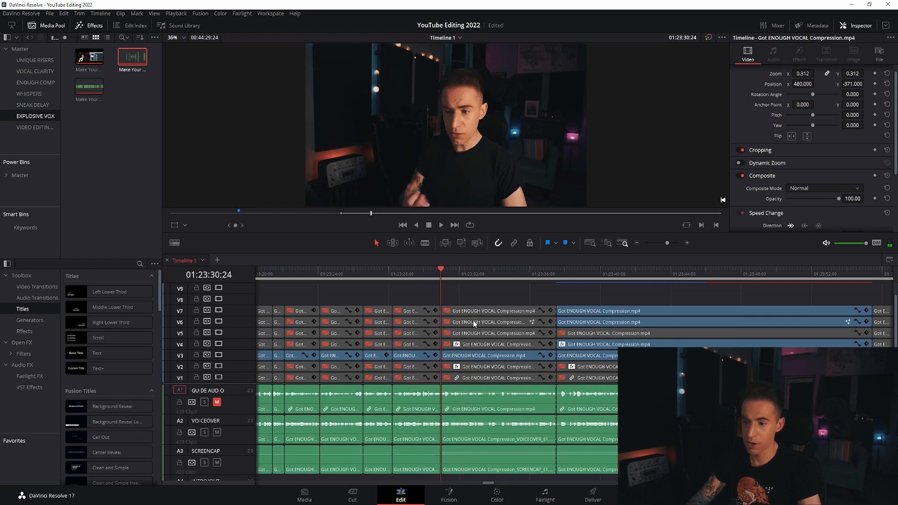
{"action": "key", "text": "Right"}
{"action": "key", "text": "Right"}
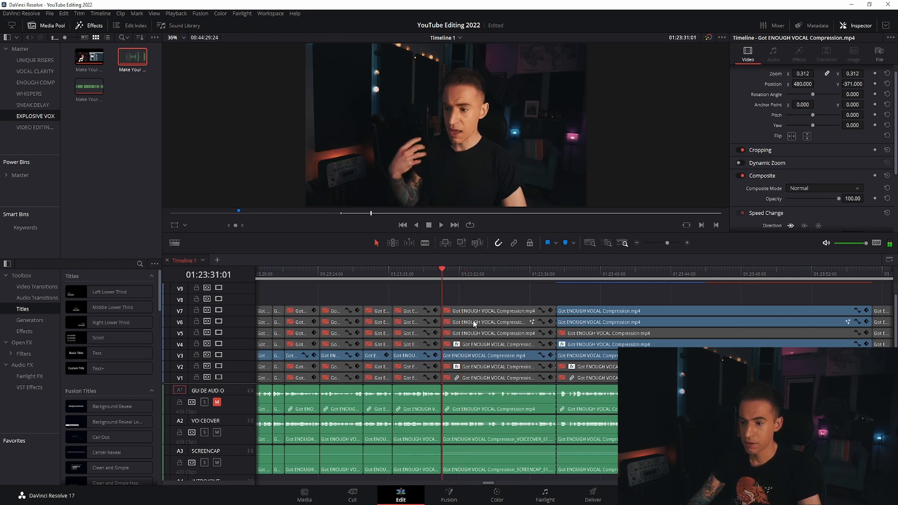
Play from 01:23:36:10 across the split into the blurred plugin shot, and check the frame at 01:23:45:24
{"action": "left_click", "coordinate": [537, 276]}
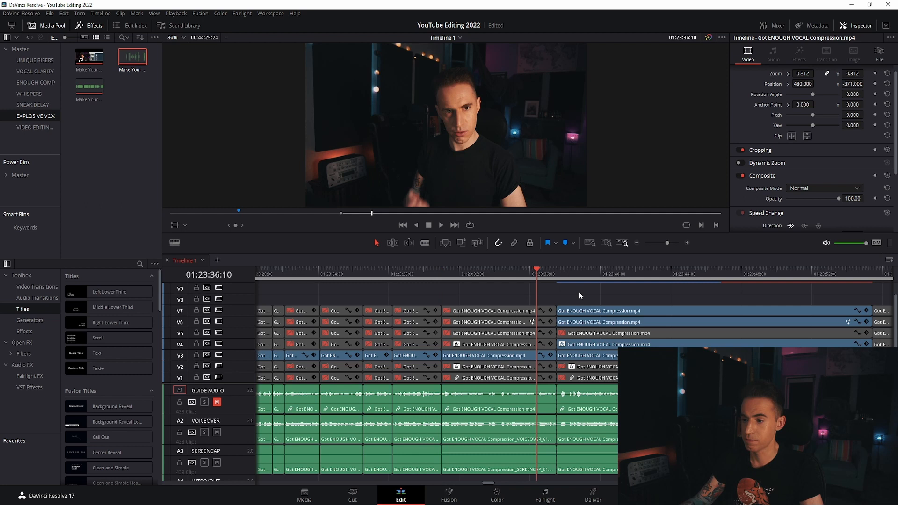
{"action": "key", "text": "space"}
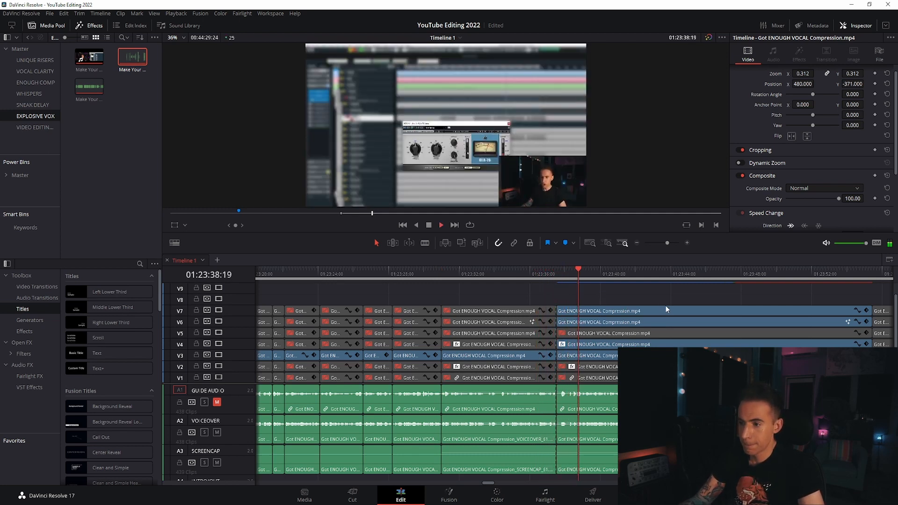
{"action": "left_click", "coordinate": [705, 277]}
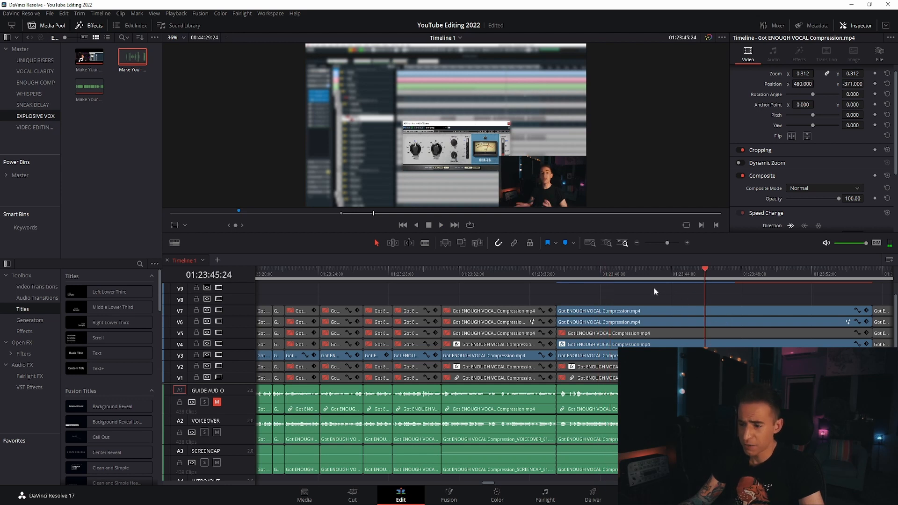
Save the project and split the clips on all tracks at 01:24:34:12 in the full-screen camera section
{"action": "scroll", "coordinate": [688, 303], "scroll_direction": "right", "scroll_amount": 3}
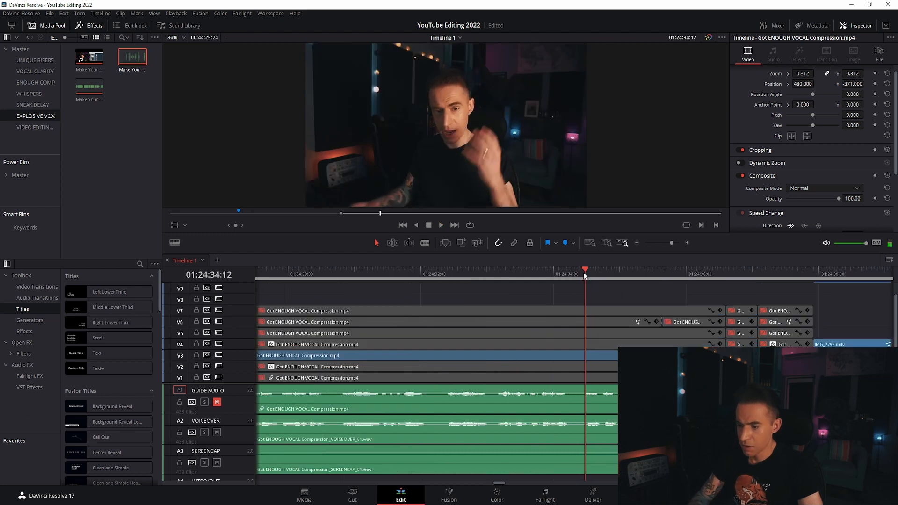
{"action": "key", "text": "ctrl+b"}
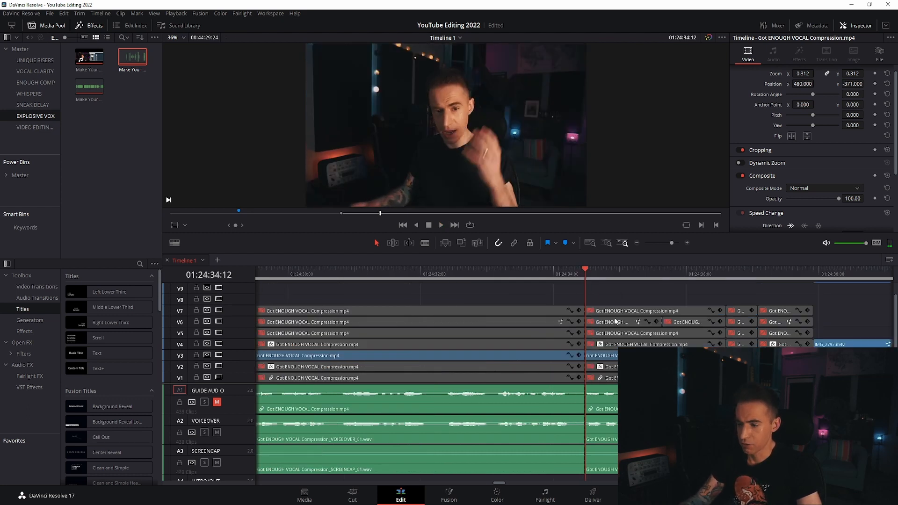
{"action": "key", "text": "ctrl+z"}
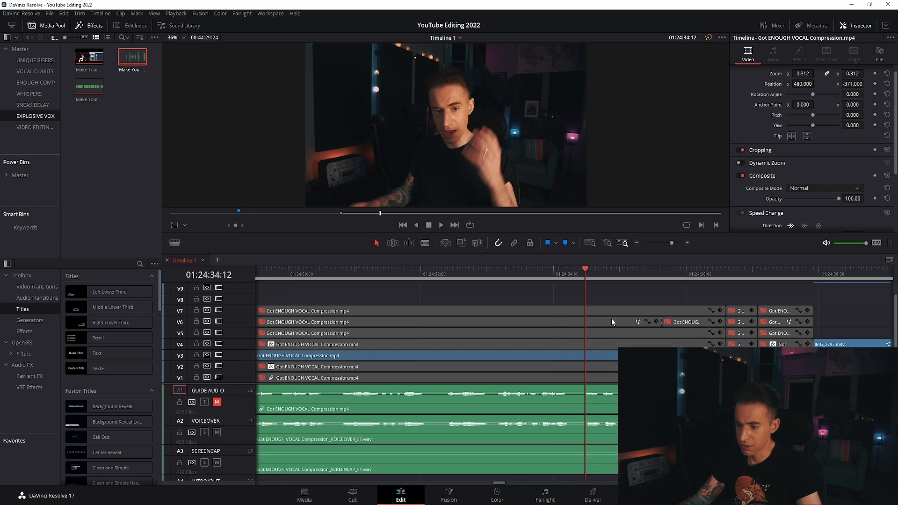
{"action": "key", "text": "ctrl+s"}
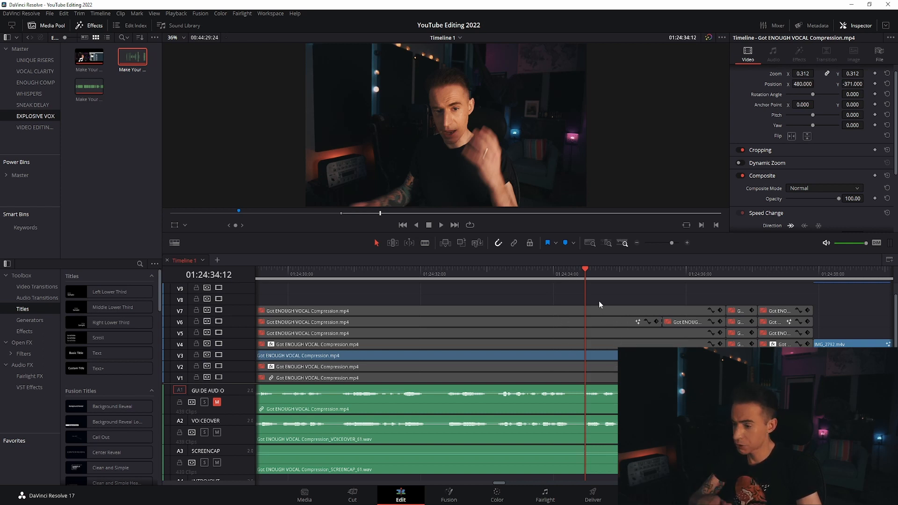
{"action": "key", "text": "ctrl+b"}
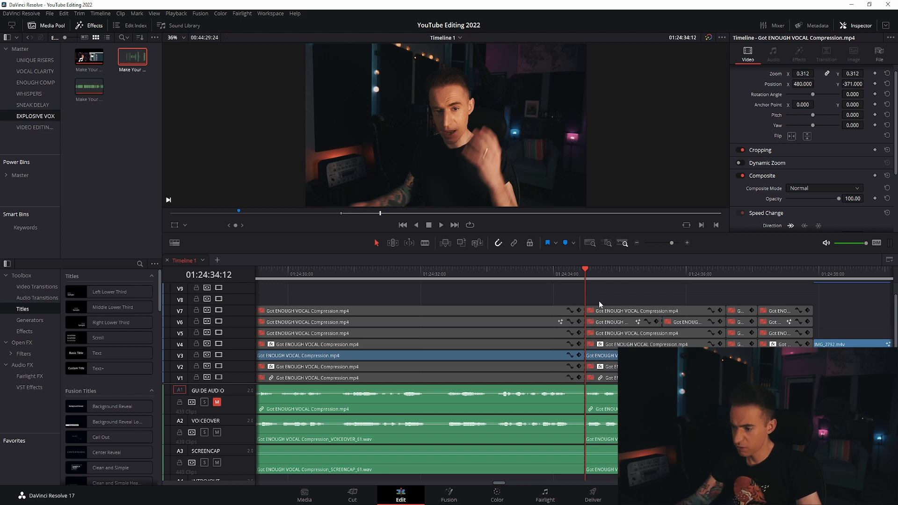
Ripple delete all video and audio clips between the splits at 01:23:37:13 and 01:24:34:12
{"action": "scroll", "coordinate": [599, 301], "scroll_direction": "down", "scroll_amount": 8}
{"action": "scroll", "coordinate": [570, 303], "scroll_direction": "left", "scroll_amount": 4}
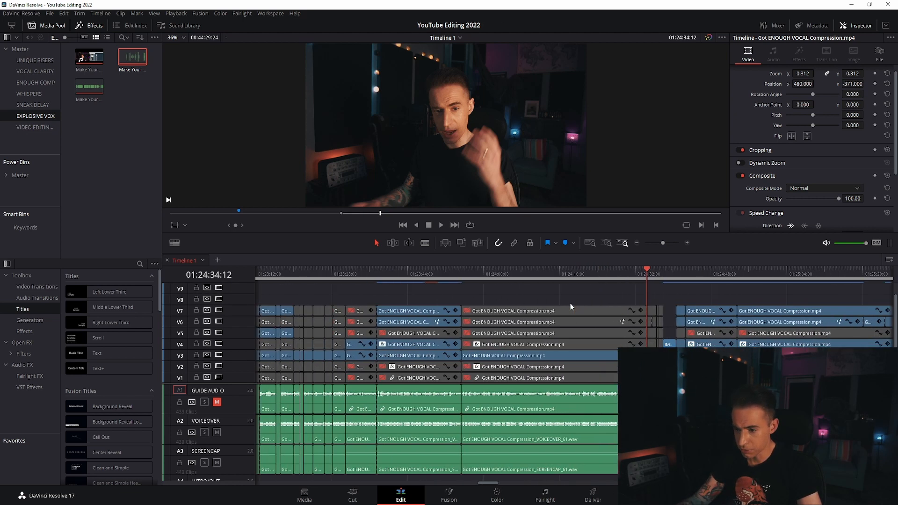
{"action": "left_click_drag", "start_coordinate": [438, 306], "coordinate": [553, 435]}
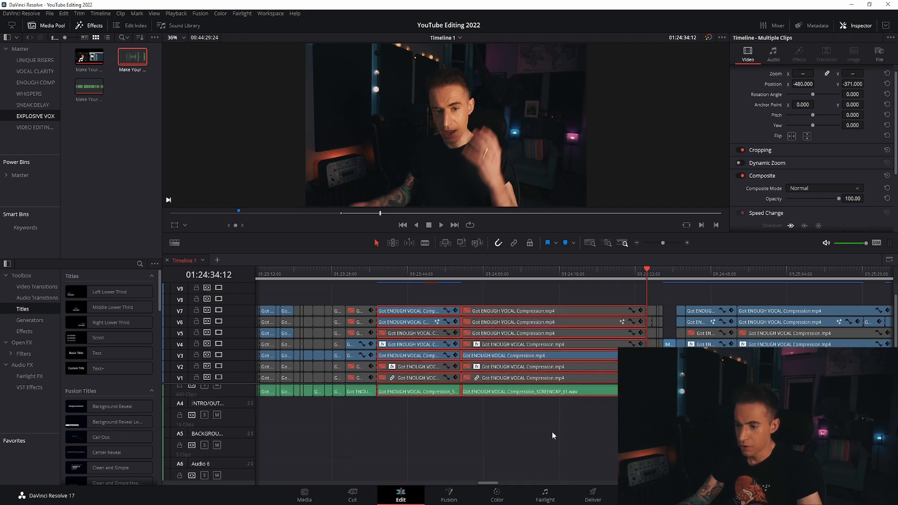
{"action": "scroll", "coordinate": [553, 435], "scroll_direction": "up", "scroll_amount": 3}
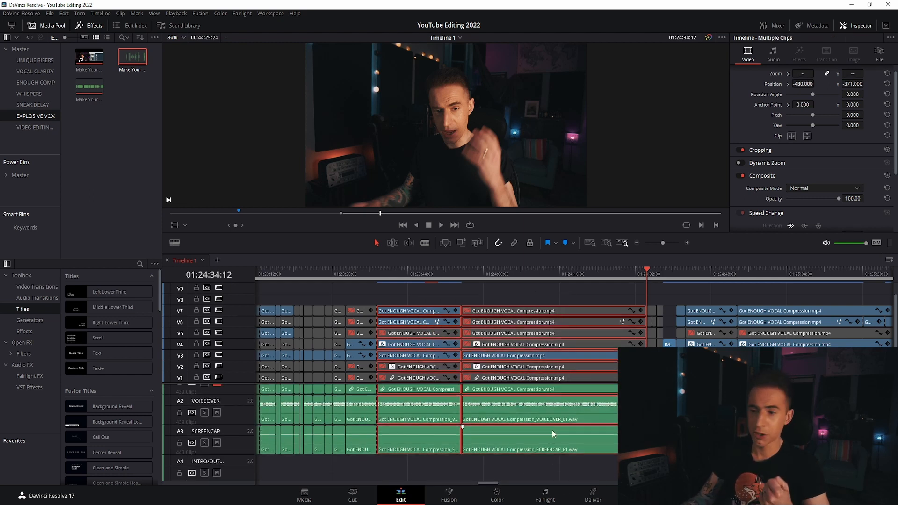
{"action": "scroll", "coordinate": [552, 430], "scroll_direction": "up", "scroll_amount": 1}
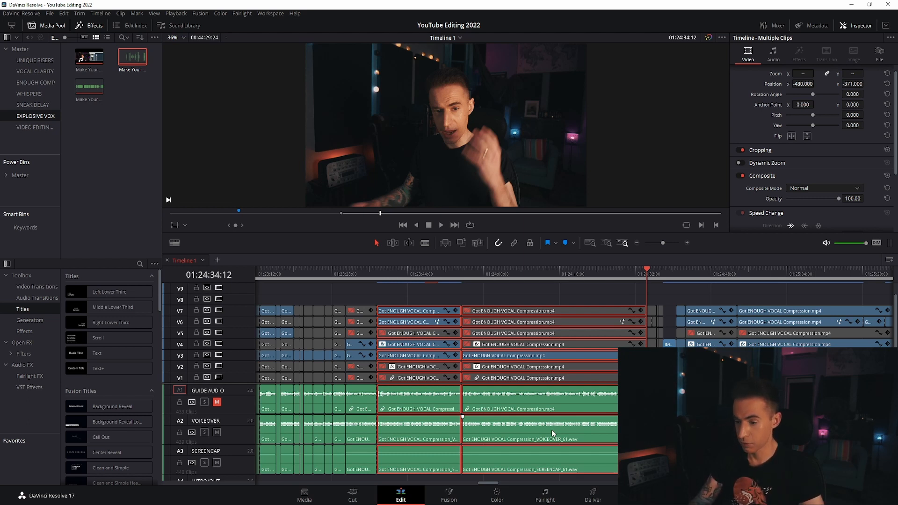
{"action": "key", "text": "Delete"}
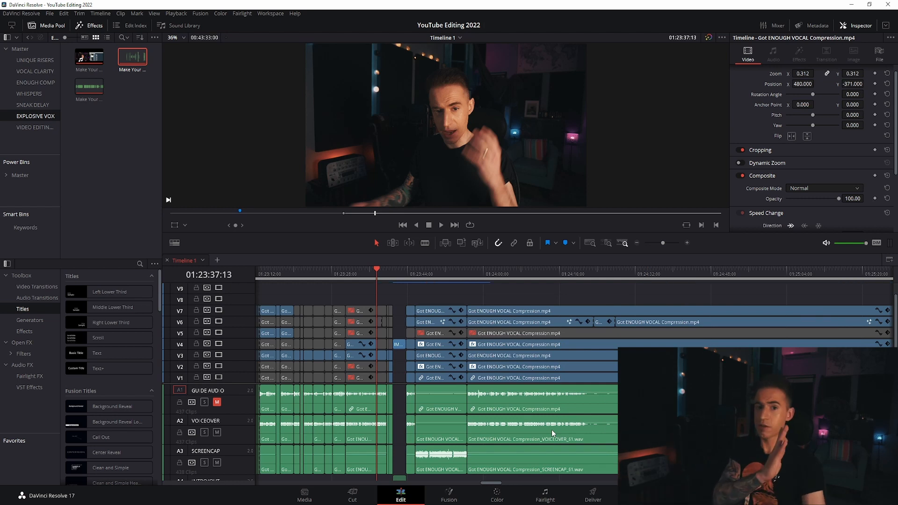
Disable the V4 clip just before the join at 01:23:37:13 and play across the join
{"action": "scroll", "coordinate": [442, 313], "scroll_direction": "up", "scroll_amount": 2}
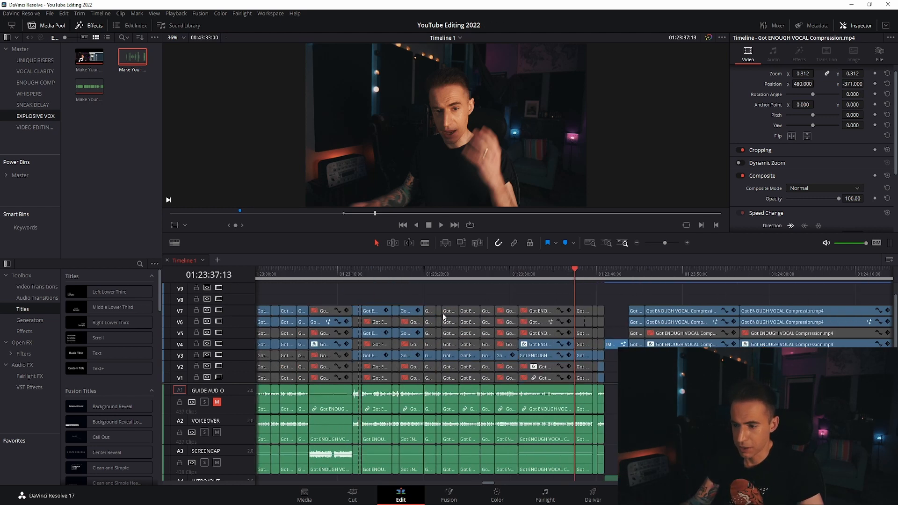
{"action": "scroll", "coordinate": [442, 314], "scroll_direction": "up", "scroll_amount": 4}
{"action": "mouse_move", "coordinate": [575, 269]}
{"action": "left_mouse_down"}
{"action": "mouse_move", "coordinate": [529, 268]}
{"action": "mouse_move", "coordinate": [563, 269]}
{"action": "left_mouse_up"}
{"action": "left_click", "coordinate": [412, 344]}
{"action": "key", "text": "d"}
{"action": "left_click", "coordinate": [433, 275]}
{"action": "key", "text": "space"}
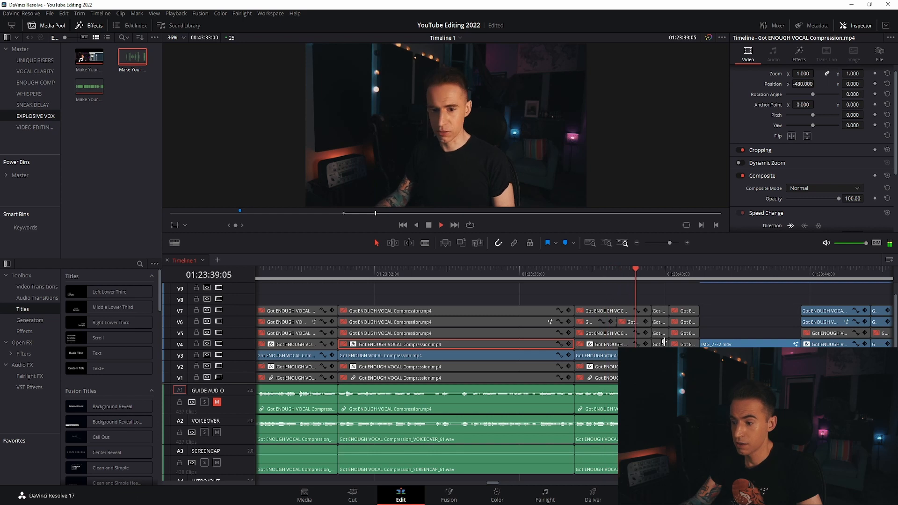
Play the delay trick section from 01:17:35:18 into the full-screen camera shot, and return the playhead to 01:17:37:13
{"action": "key", "text": "space"}
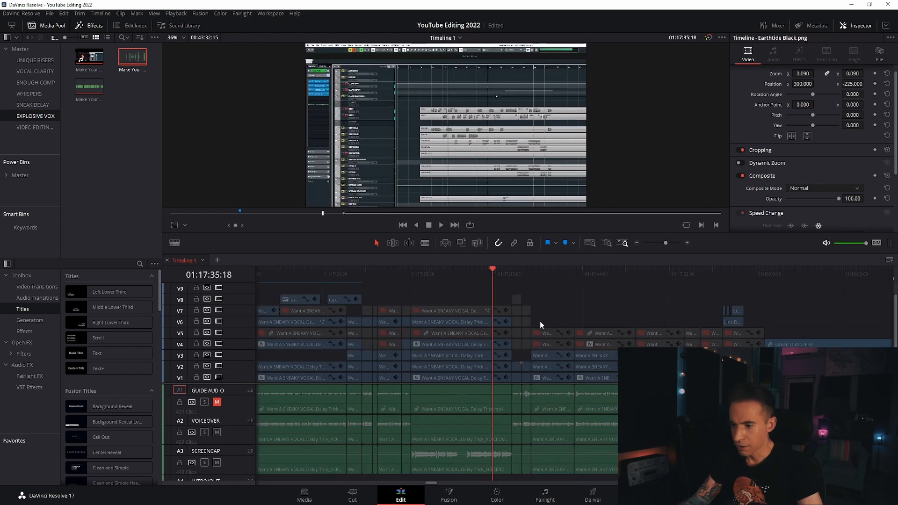
{"action": "scroll", "coordinate": [579, 309], "scroll_direction": "up", "scroll_amount": 3}
{"action": "left_click", "coordinate": [551, 312]}
{"action": "scroll", "coordinate": [570, 322], "scroll_direction": "down", "scroll_amount": 3}
{"action": "key", "text": "space"}
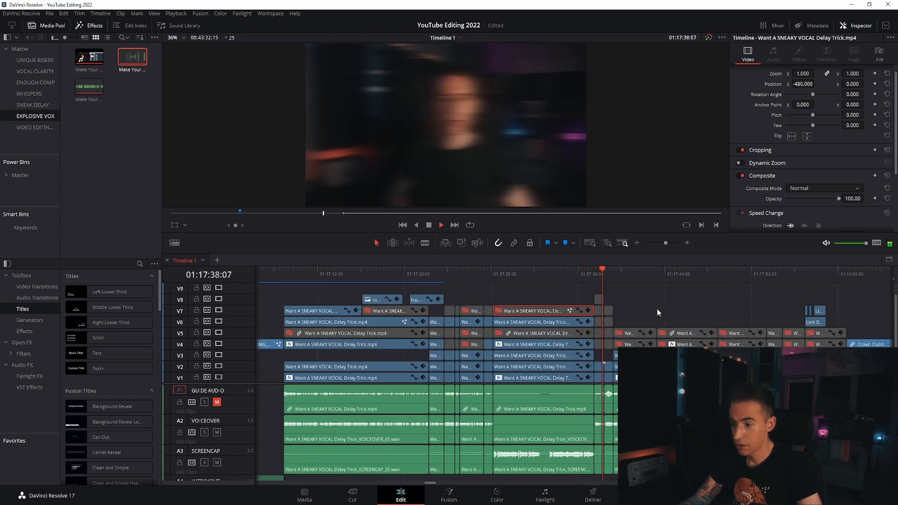
{"action": "key", "text": "space"}
{"action": "left_click", "coordinate": [593, 274]}
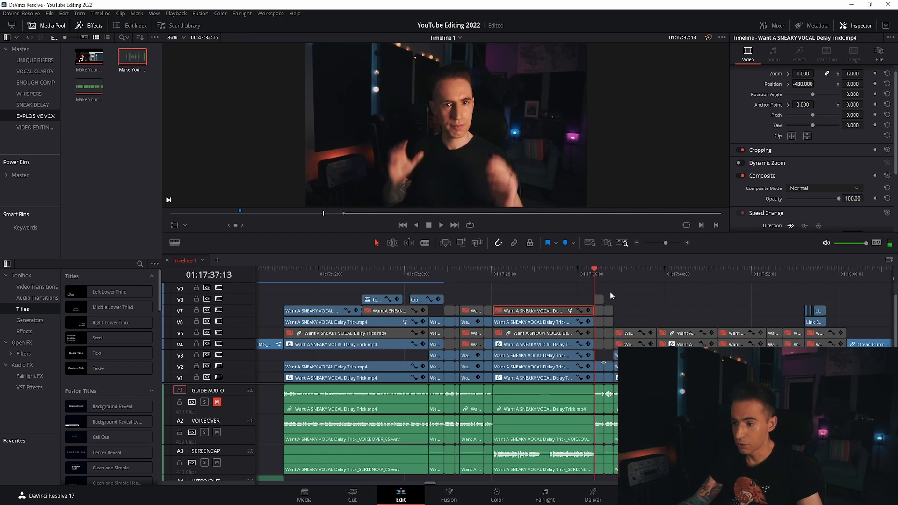
Inspect the Blur Dissolve between the V2 camera clips after 01:17:37:13 and list the available video transitions
{"action": "scroll", "coordinate": [610, 293], "scroll_direction": "up", "scroll_amount": 3}
{"action": "left_click", "coordinate": [590, 368]}
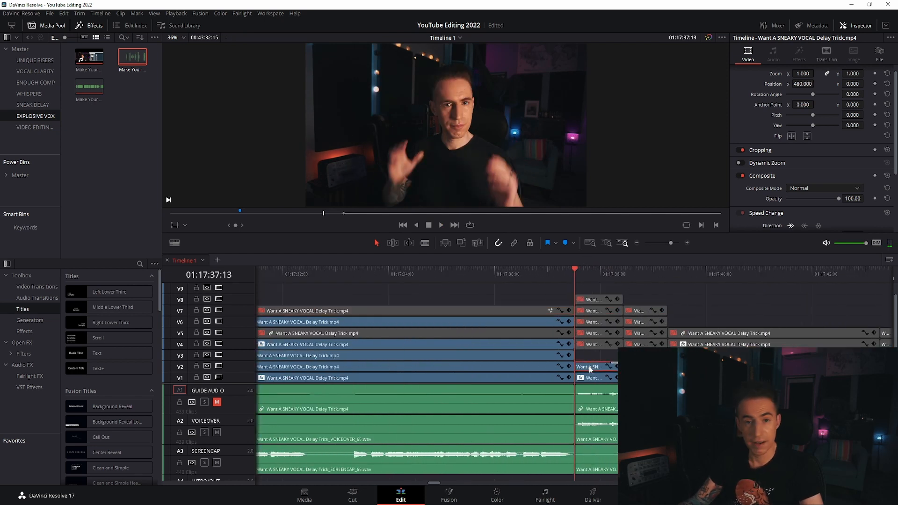
{"action": "left_click", "coordinate": [615, 366]}
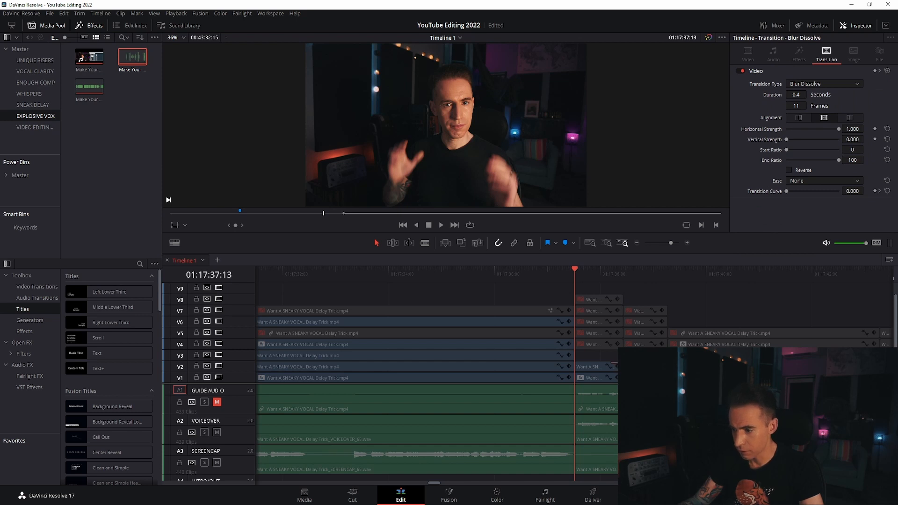
{"action": "left_click", "coordinate": [638, 356]}
{"action": "scroll", "coordinate": [639, 357], "scroll_direction": "up", "scroll_amount": 3}
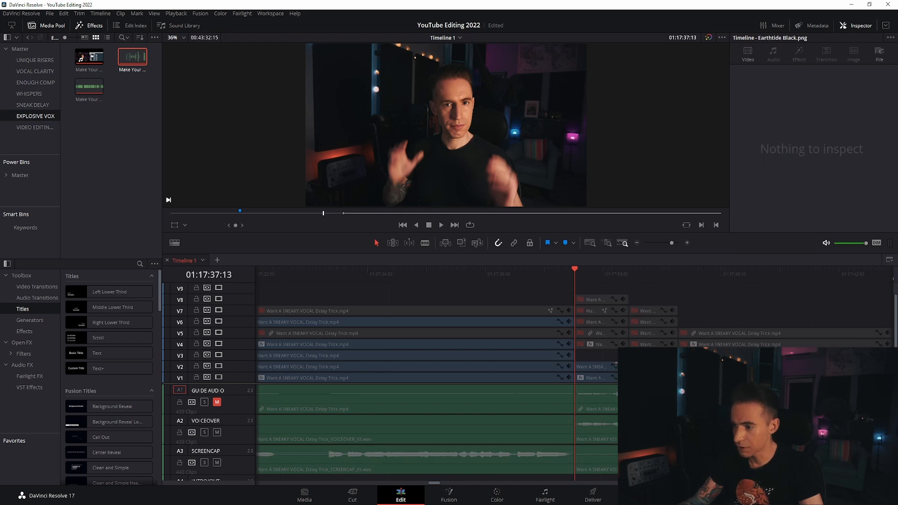
{"action": "left_click", "coordinate": [654, 366]}
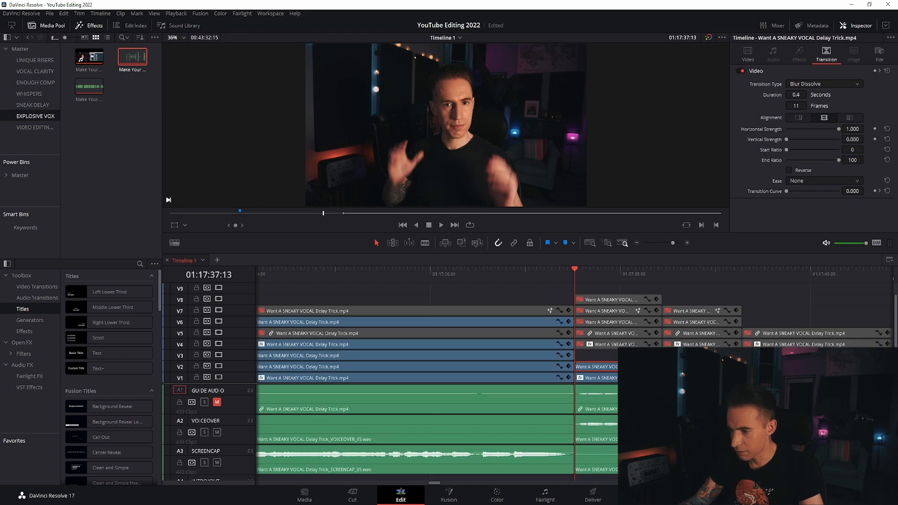
{"action": "left_click", "coordinate": [655, 366]}
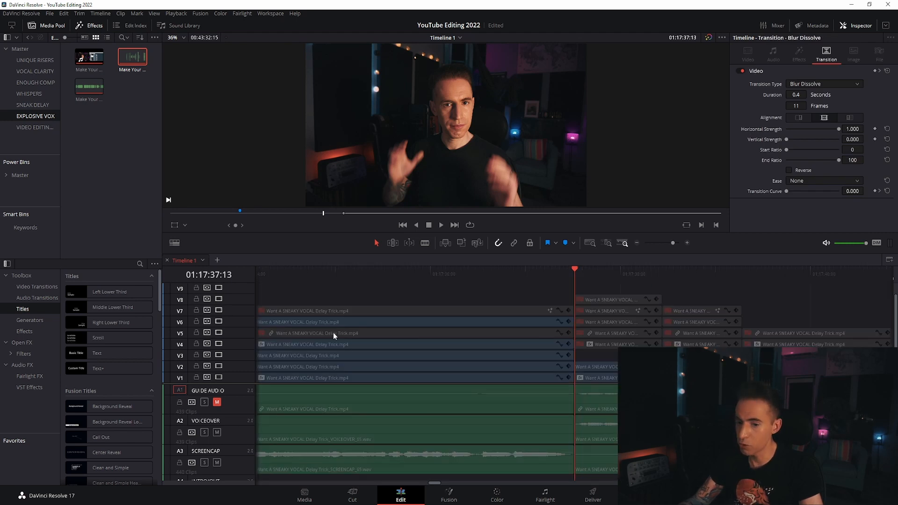
{"action": "left_click", "coordinate": [39, 287]}
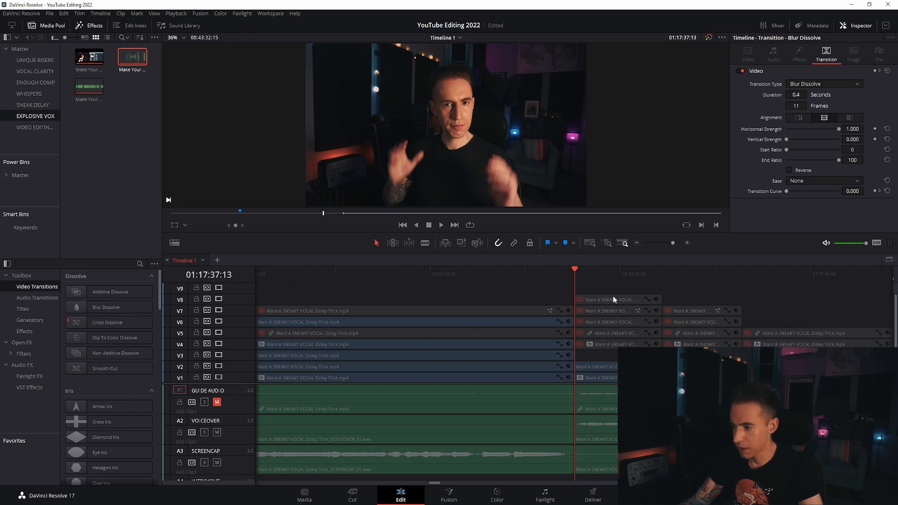
{"action": "left_click", "coordinate": [614, 300]}
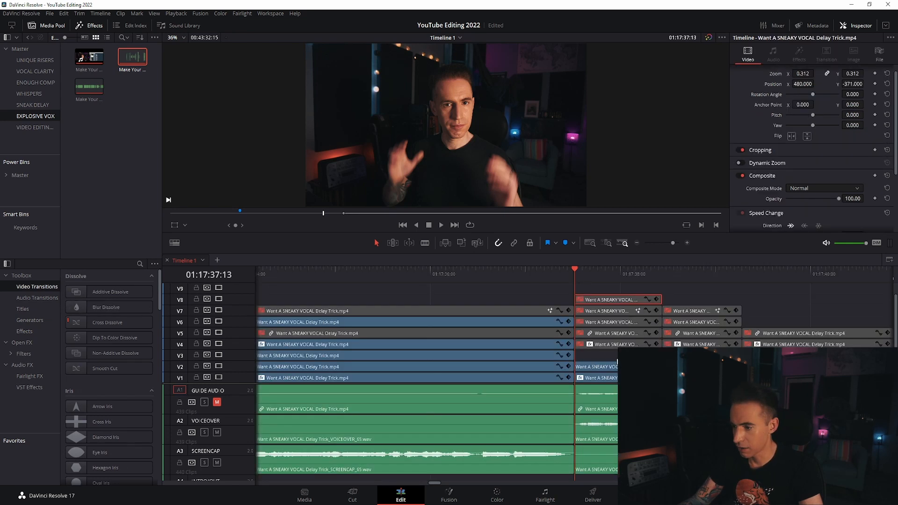
Examine the start of the background music on A5, and play the camera section from 01:17:37:13 to 01:17:48:23
{"action": "scroll", "coordinate": [574, 433], "scroll_direction": "down", "scroll_amount": 2}
{"action": "scroll", "coordinate": [574, 433], "scroll_direction": "down", "scroll_amount": 5}
{"action": "scroll", "coordinate": [574, 433], "scroll_direction": "down", "scroll_amount": 1}
{"action": "scroll", "coordinate": [586, 431], "scroll_direction": "right", "scroll_amount": 3}
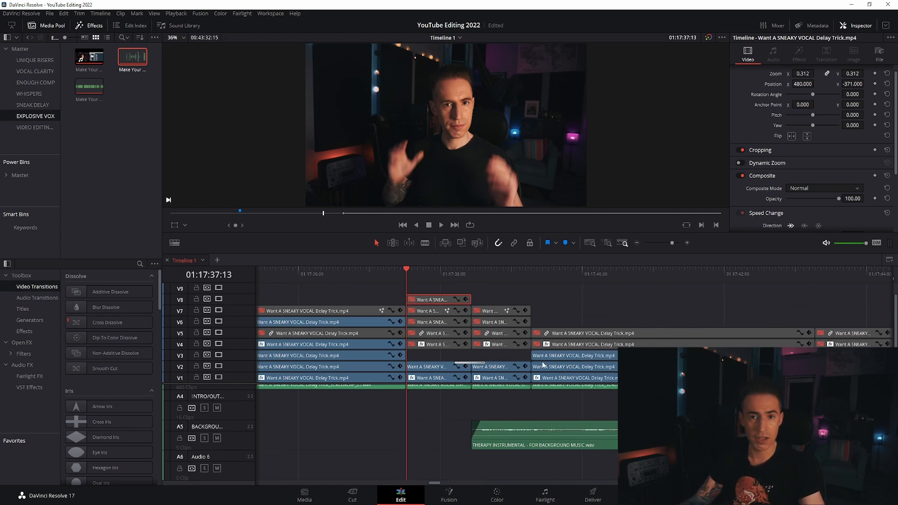
{"action": "scroll", "coordinate": [547, 362], "scroll_direction": "up", "scroll_amount": 5}
{"action": "key", "text": "space"}
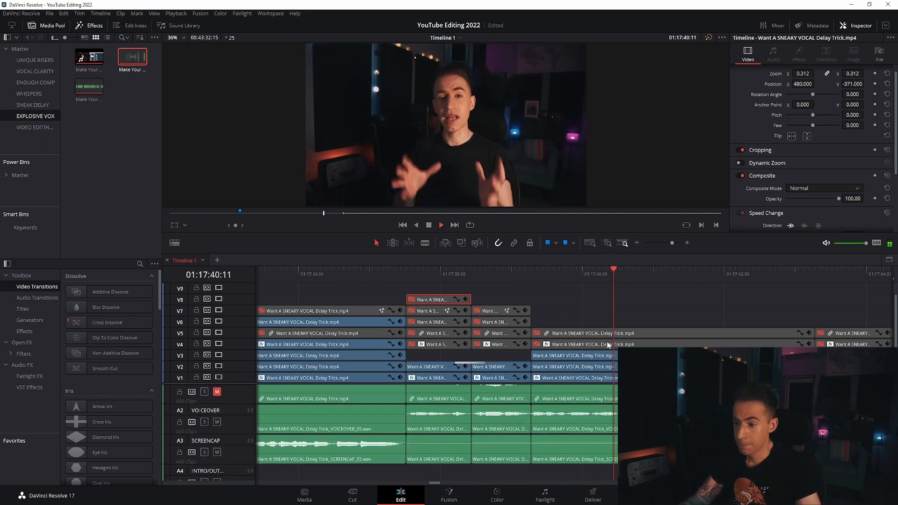
{"action": "scroll", "coordinate": [621, 336], "scroll_direction": "down", "scroll_amount": 4}
{"action": "scroll", "coordinate": [619, 335], "scroll_direction": "right", "scroll_amount": 2}
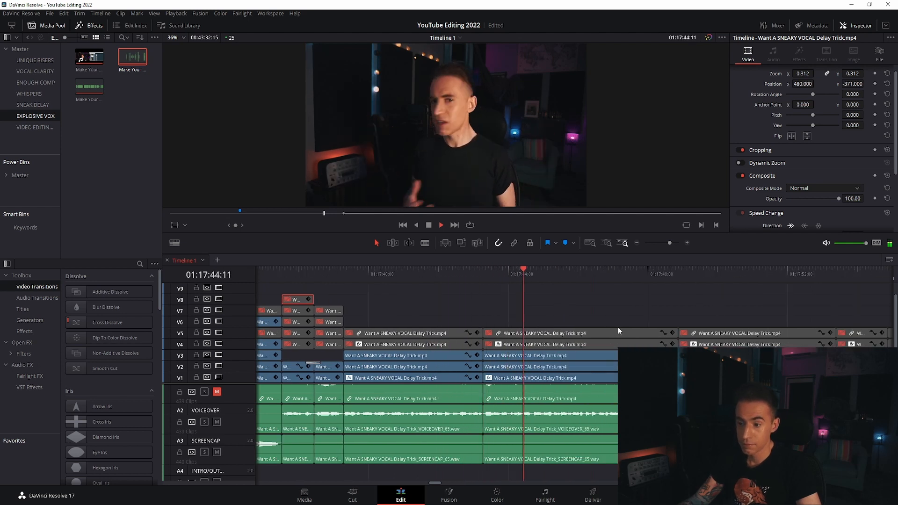
{"action": "scroll", "coordinate": [628, 320], "scroll_direction": "down", "scroll_amount": 2}
{"action": "scroll", "coordinate": [629, 320], "scroll_direction": "down", "scroll_amount": 3}
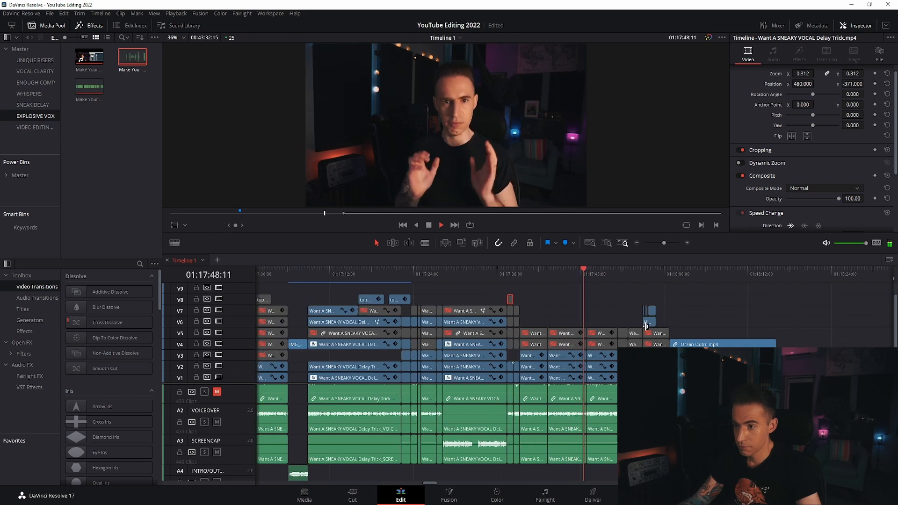
{"action": "key", "text": "space"}
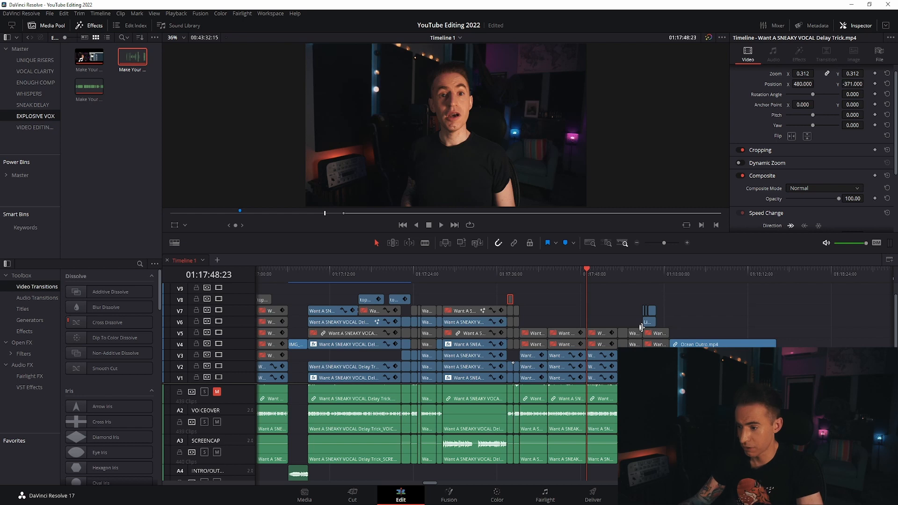
Check the Link Below graphic at 01:17:56:24 and examine its clips on V6 and V7 from 01:17:56:15
{"action": "left_click", "coordinate": [636, 274]}
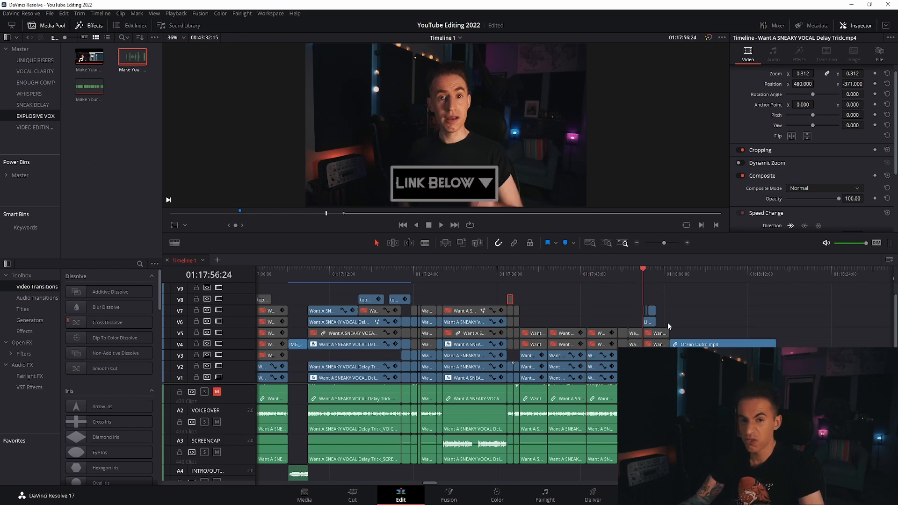
{"action": "scroll", "coordinate": [667, 322], "scroll_direction": "up", "scroll_amount": 3}
{"action": "scroll", "coordinate": [669, 331], "scroll_direction": "up", "scroll_amount": 2}
{"action": "left_click", "coordinate": [560, 274]}
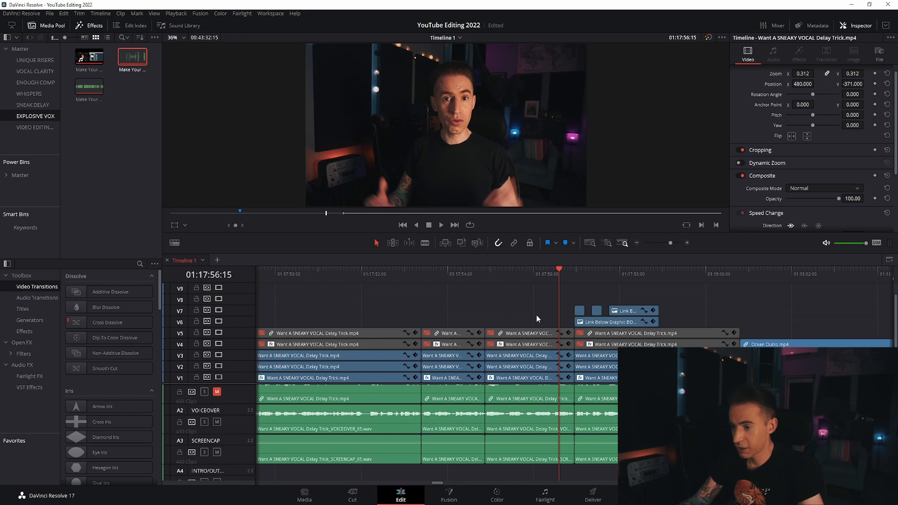
{"action": "left_click", "coordinate": [579, 314]}
{"action": "left_click", "coordinate": [596, 318]}
{"action": "left_click", "coordinate": [660, 302]}
Place the playhead at 01:17:59:13, shortly before the Ocean Outro clip
{"action": "scroll", "coordinate": [660, 303], "scroll_direction": "down", "scroll_amount": 2}
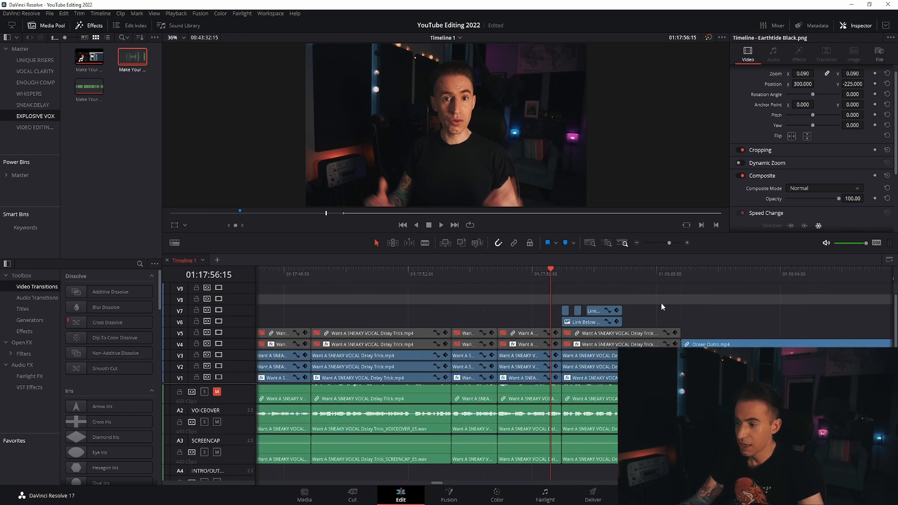
{"action": "scroll", "coordinate": [662, 306], "scroll_direction": "right", "scroll_amount": 10}
{"action": "left_click", "coordinate": [401, 275]}
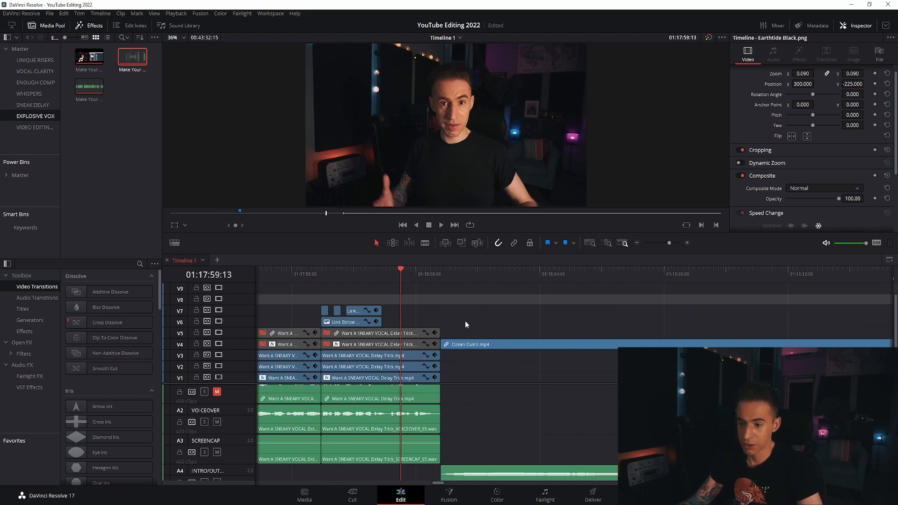